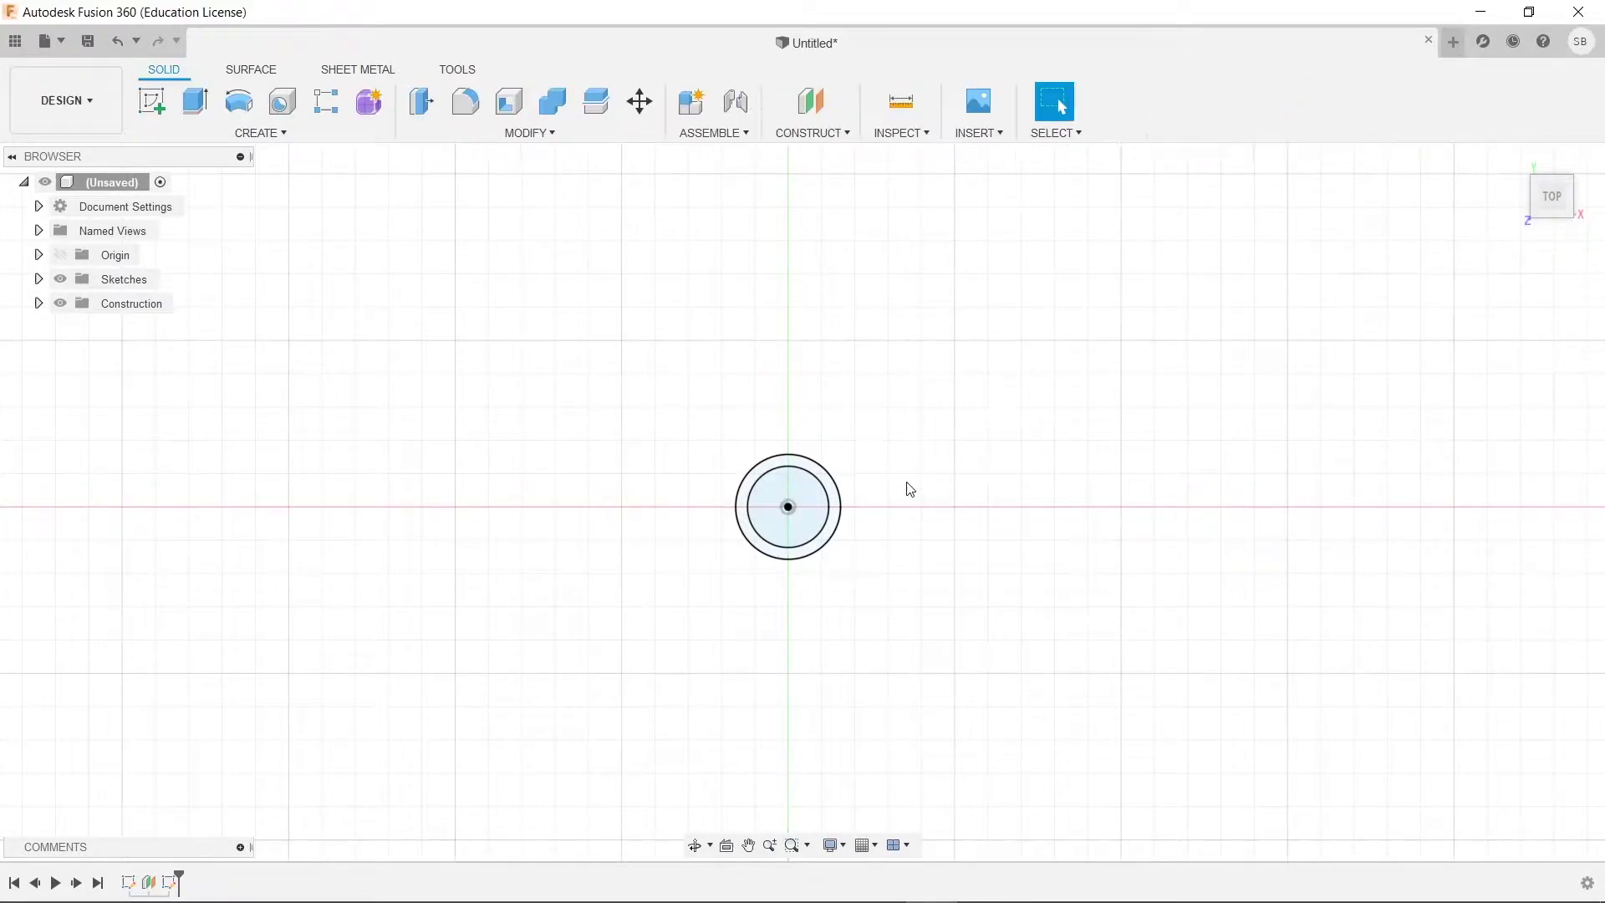
Step: Loft a new solid body from the smaller circle at the origin to the larger circle above it
left_click(255, 133)
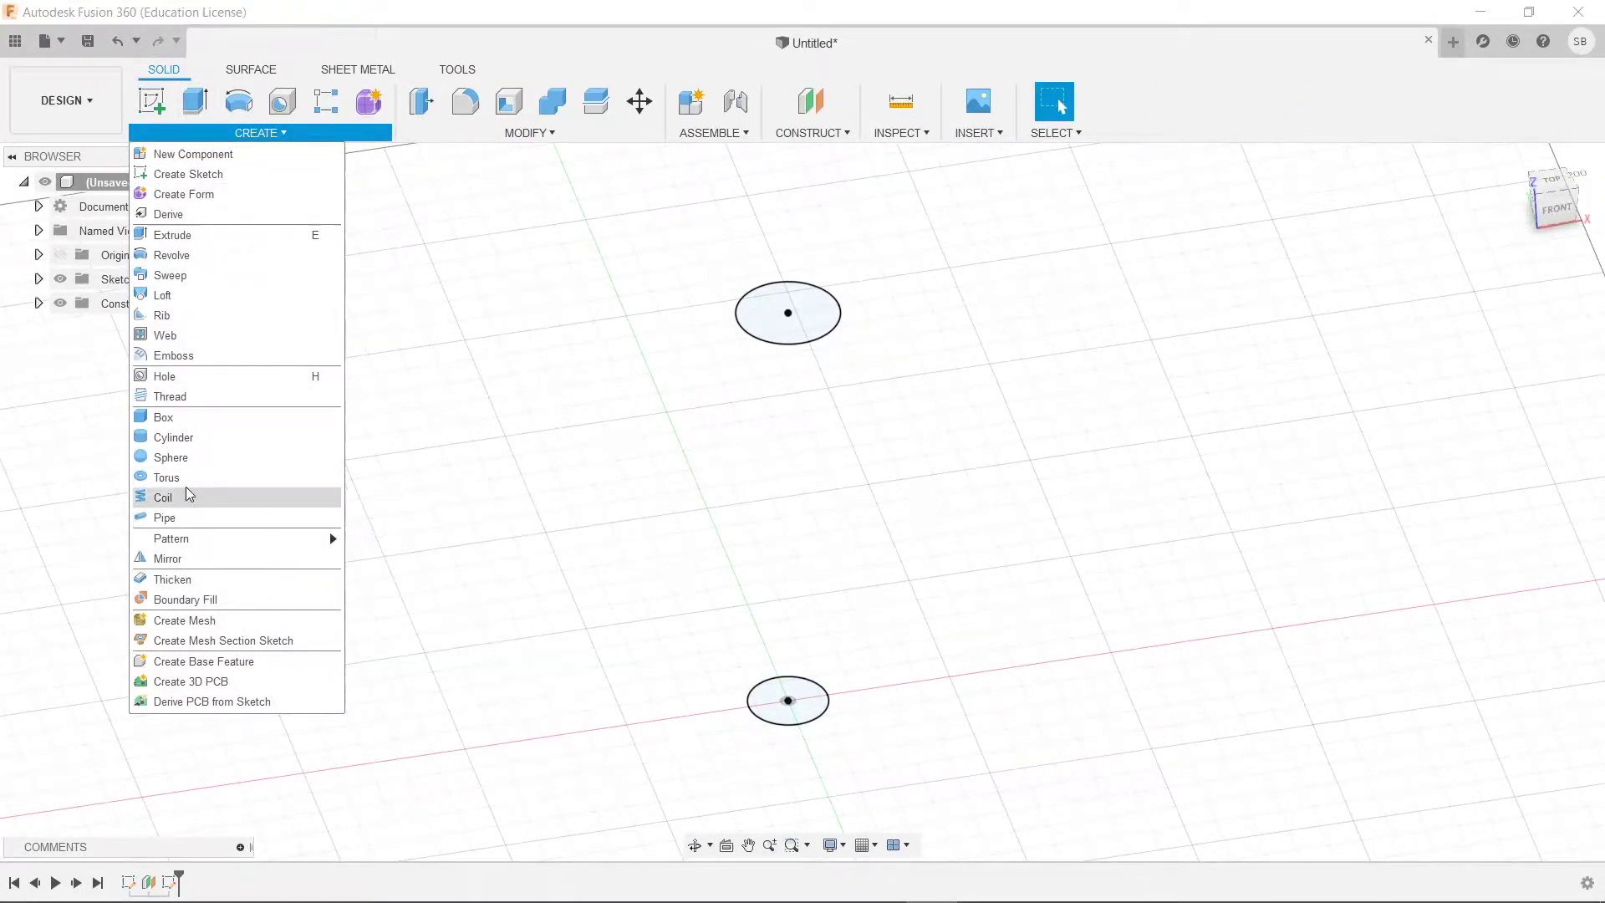
left_click(201, 297)
left_click(786, 706)
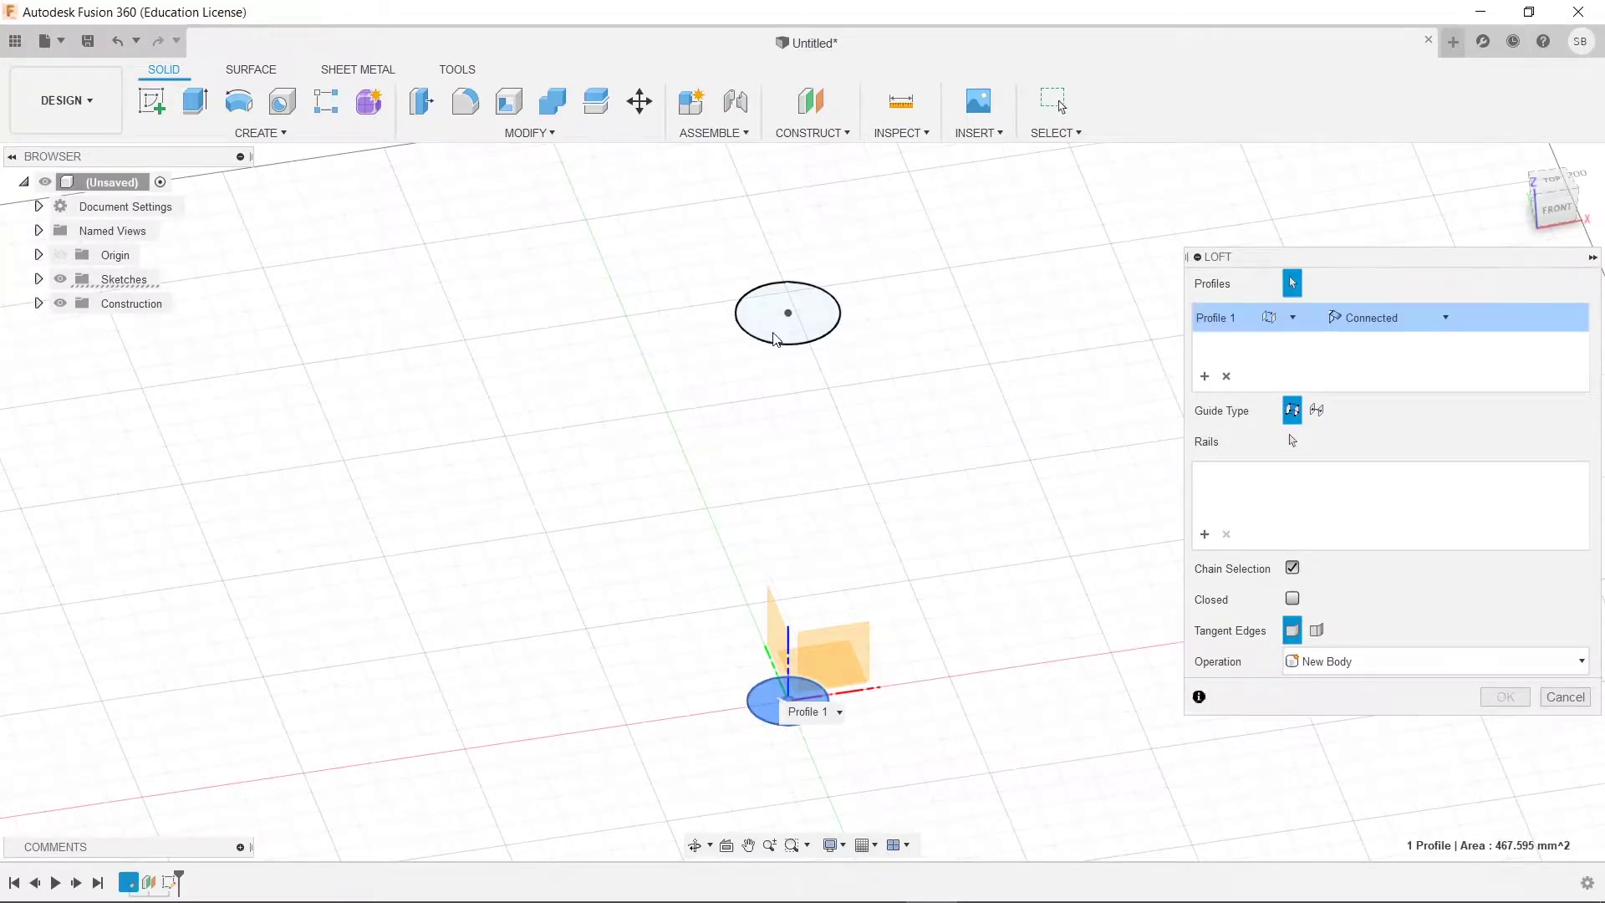
left_click(816, 330)
left_click(1505, 697)
mouse_move(1017, 549)
middle_mouse_down("shift")
mouse_move(975, 494)
mouse_move(1000, 520)
middle_mouse_up("shift")
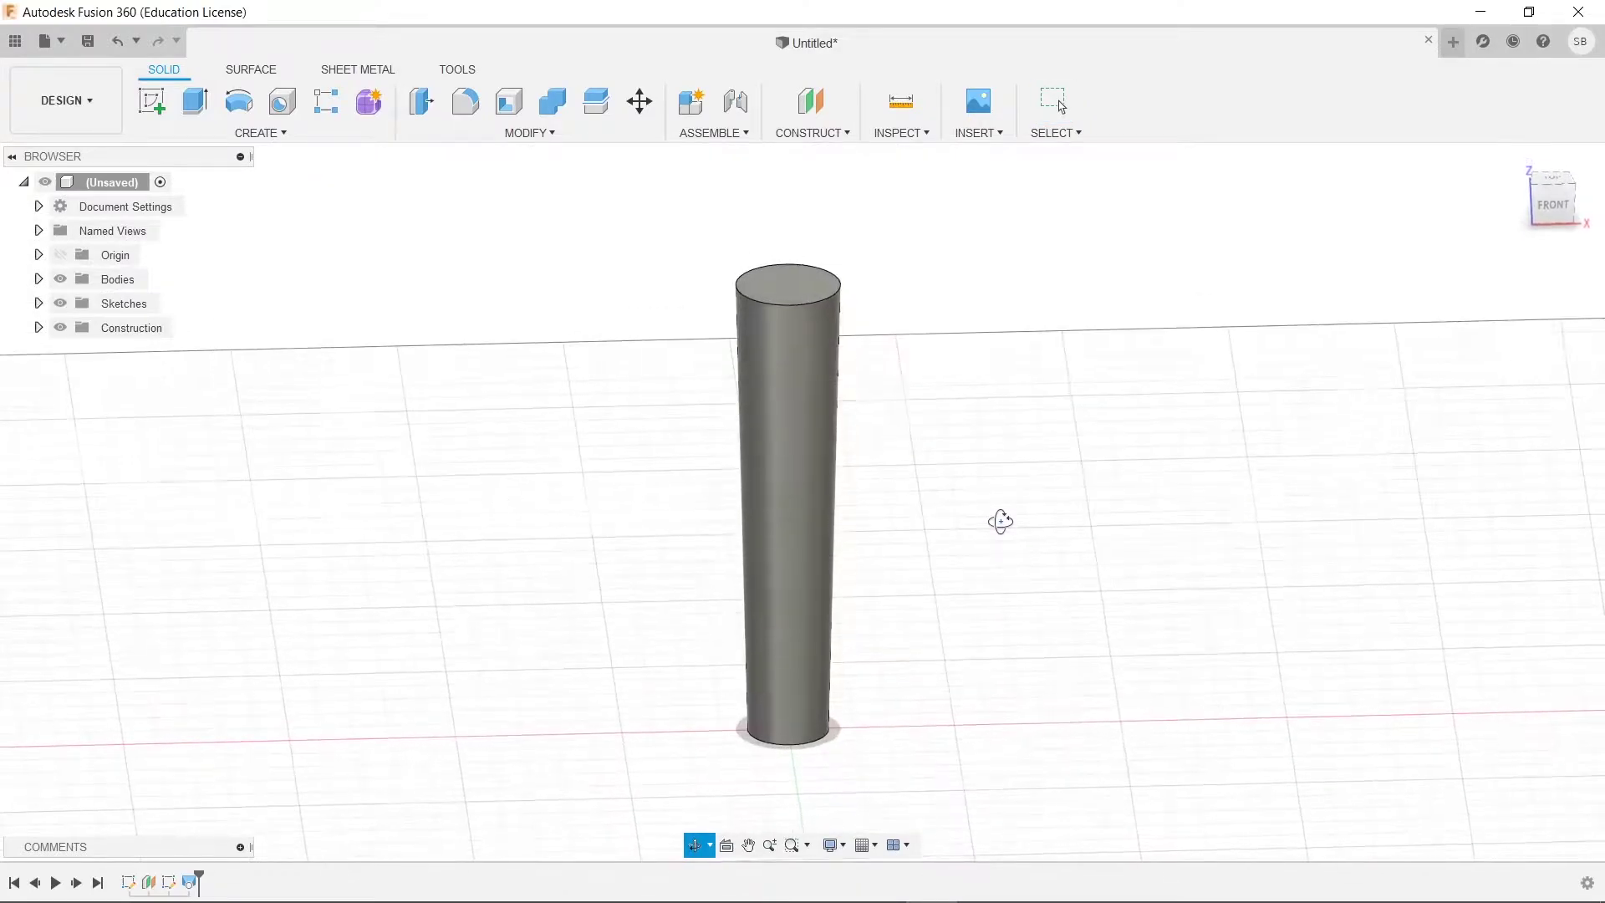
Step: Start a sketch on the front origin plane and slice the lofted body at that plane
left_click(151, 101)
middle_click_drag(953, 599, 953, 564, "shift")
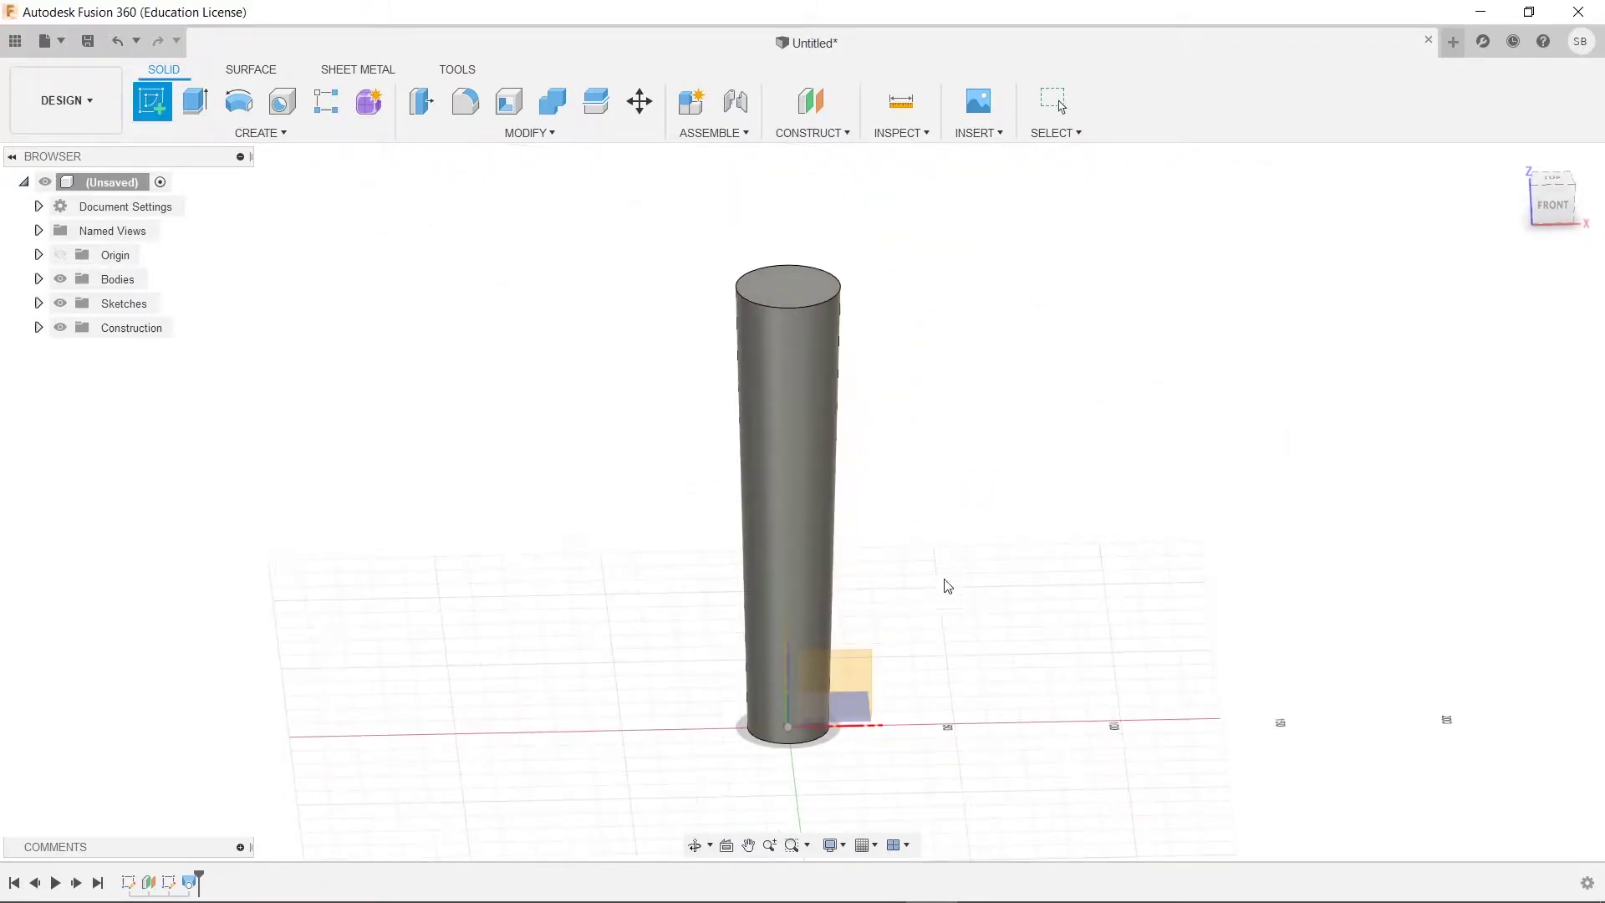
left_click(852, 679)
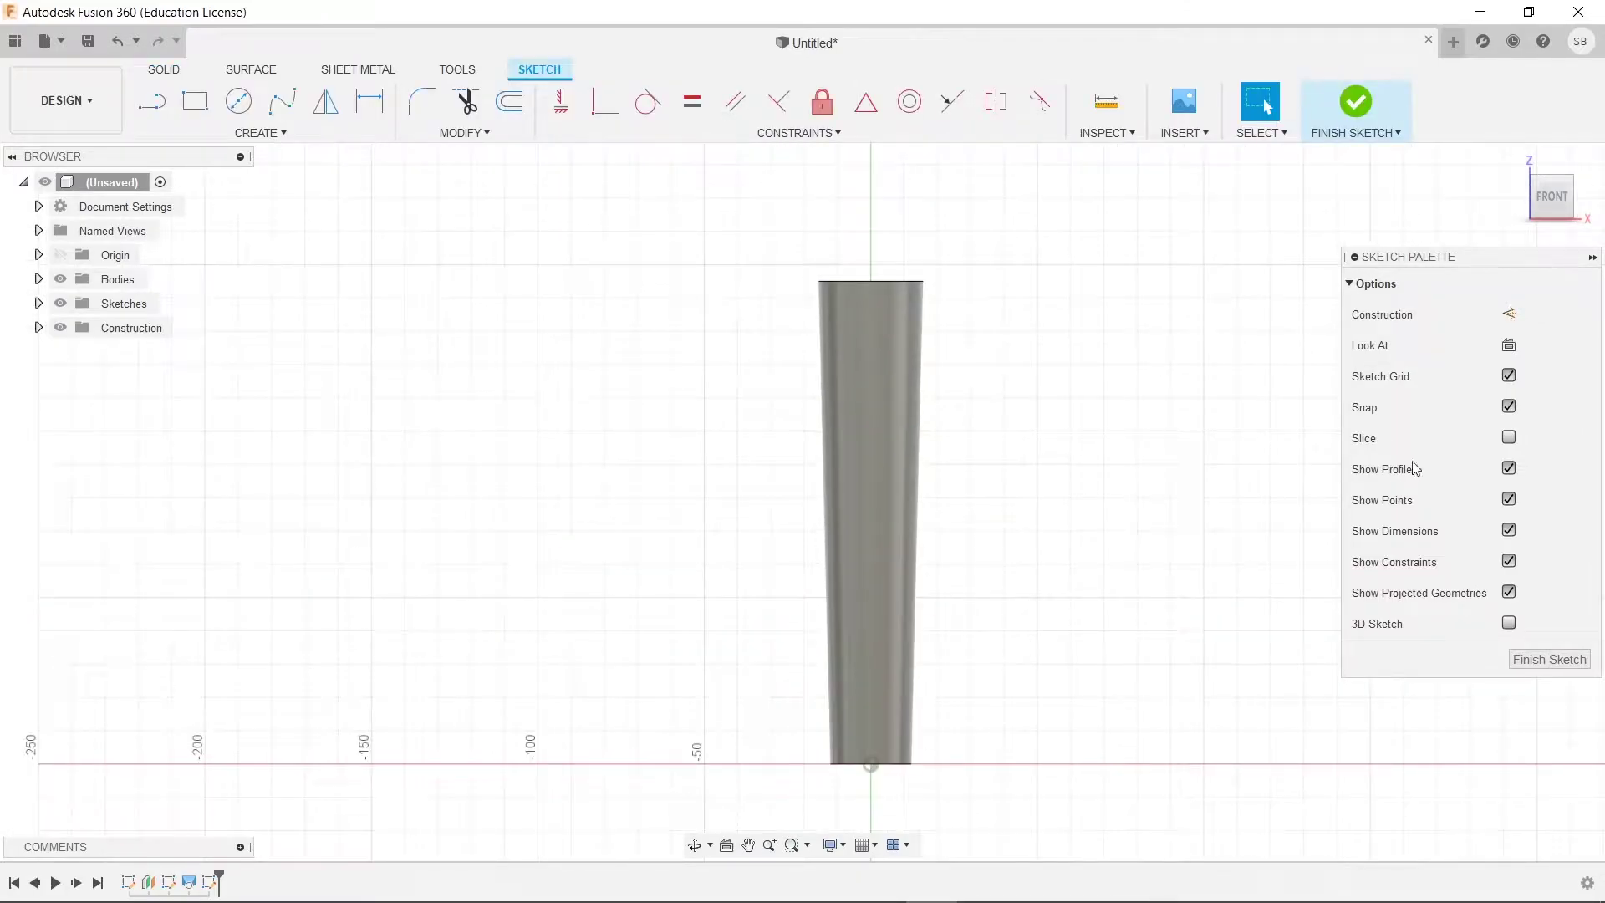
left_click(1509, 436)
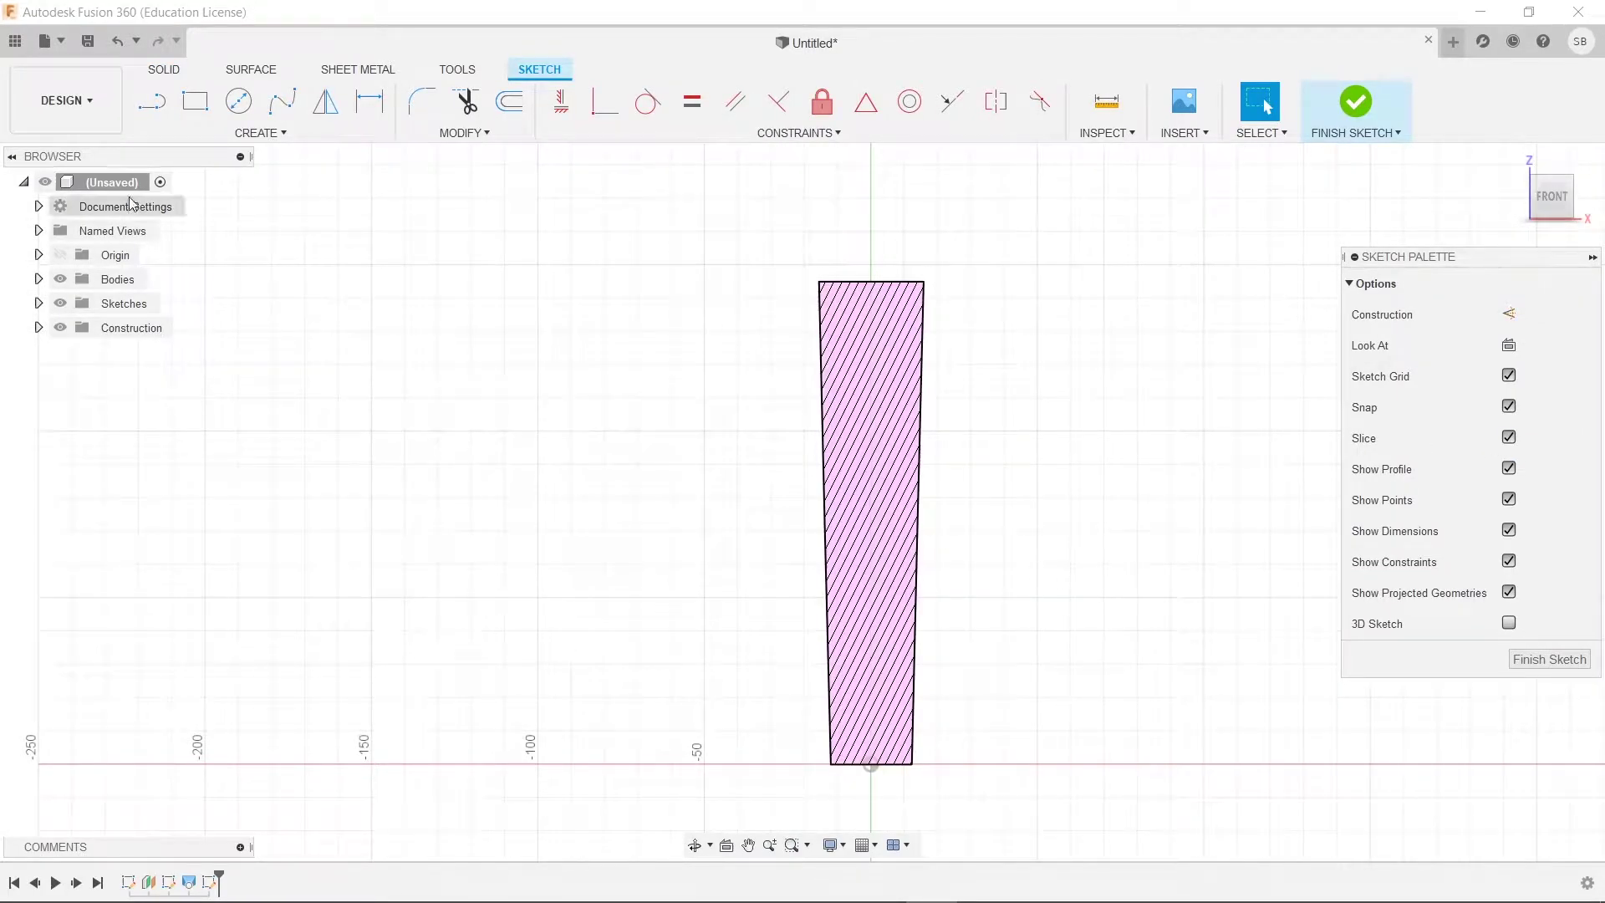
Step: Intersect the lofted body with the sketch plane to bring its section outline into the sketch
left_click(284, 134)
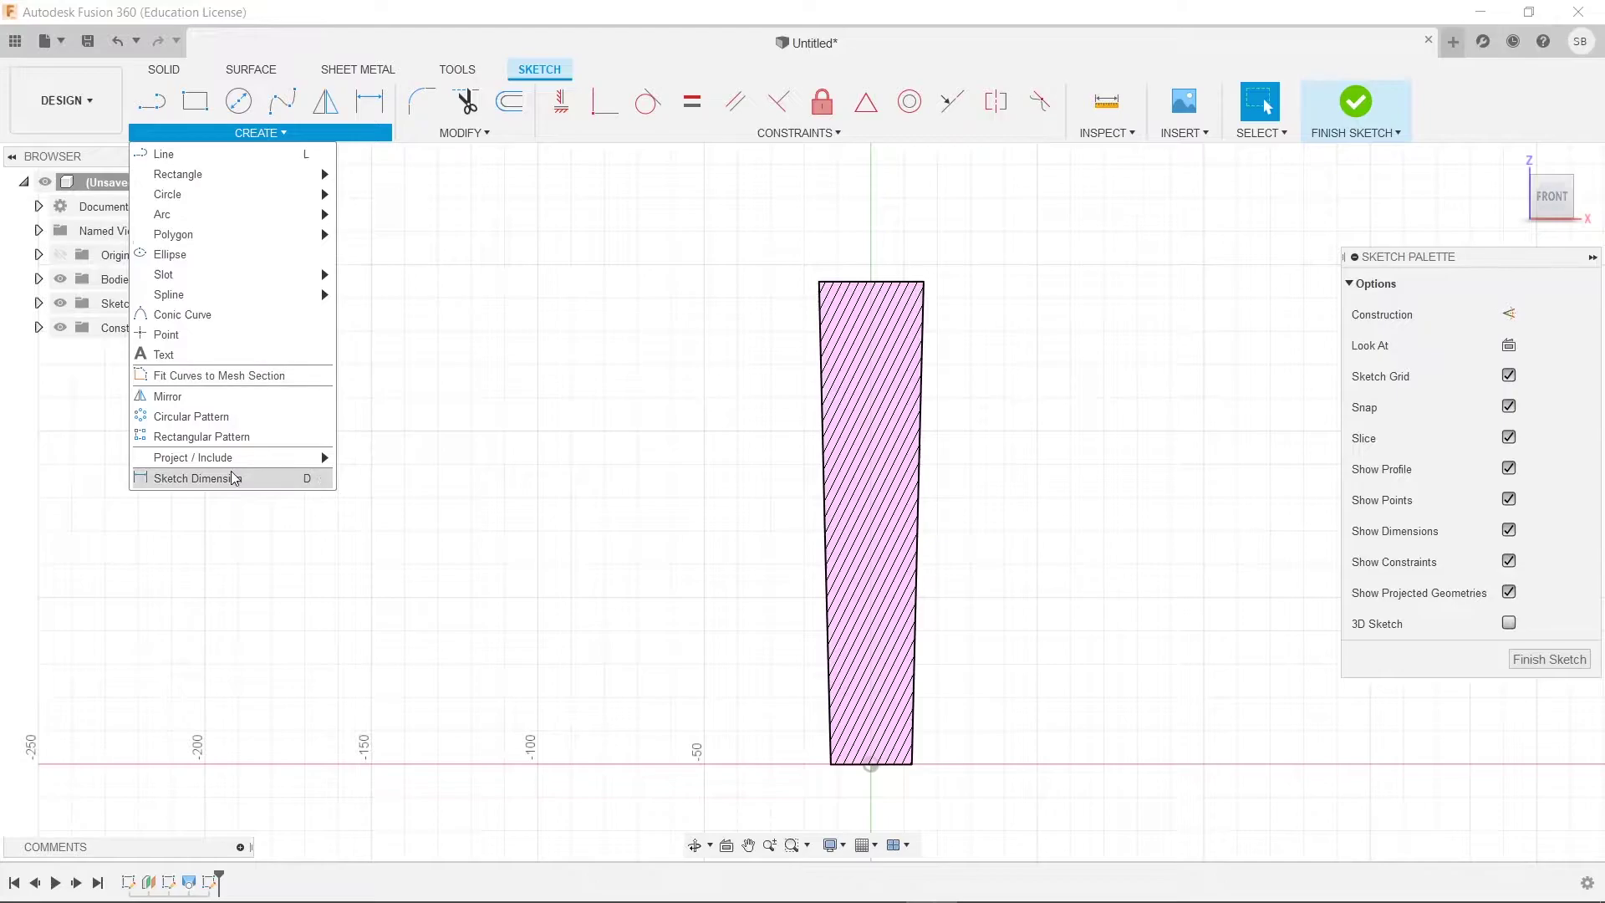
mouse_move(320, 461)
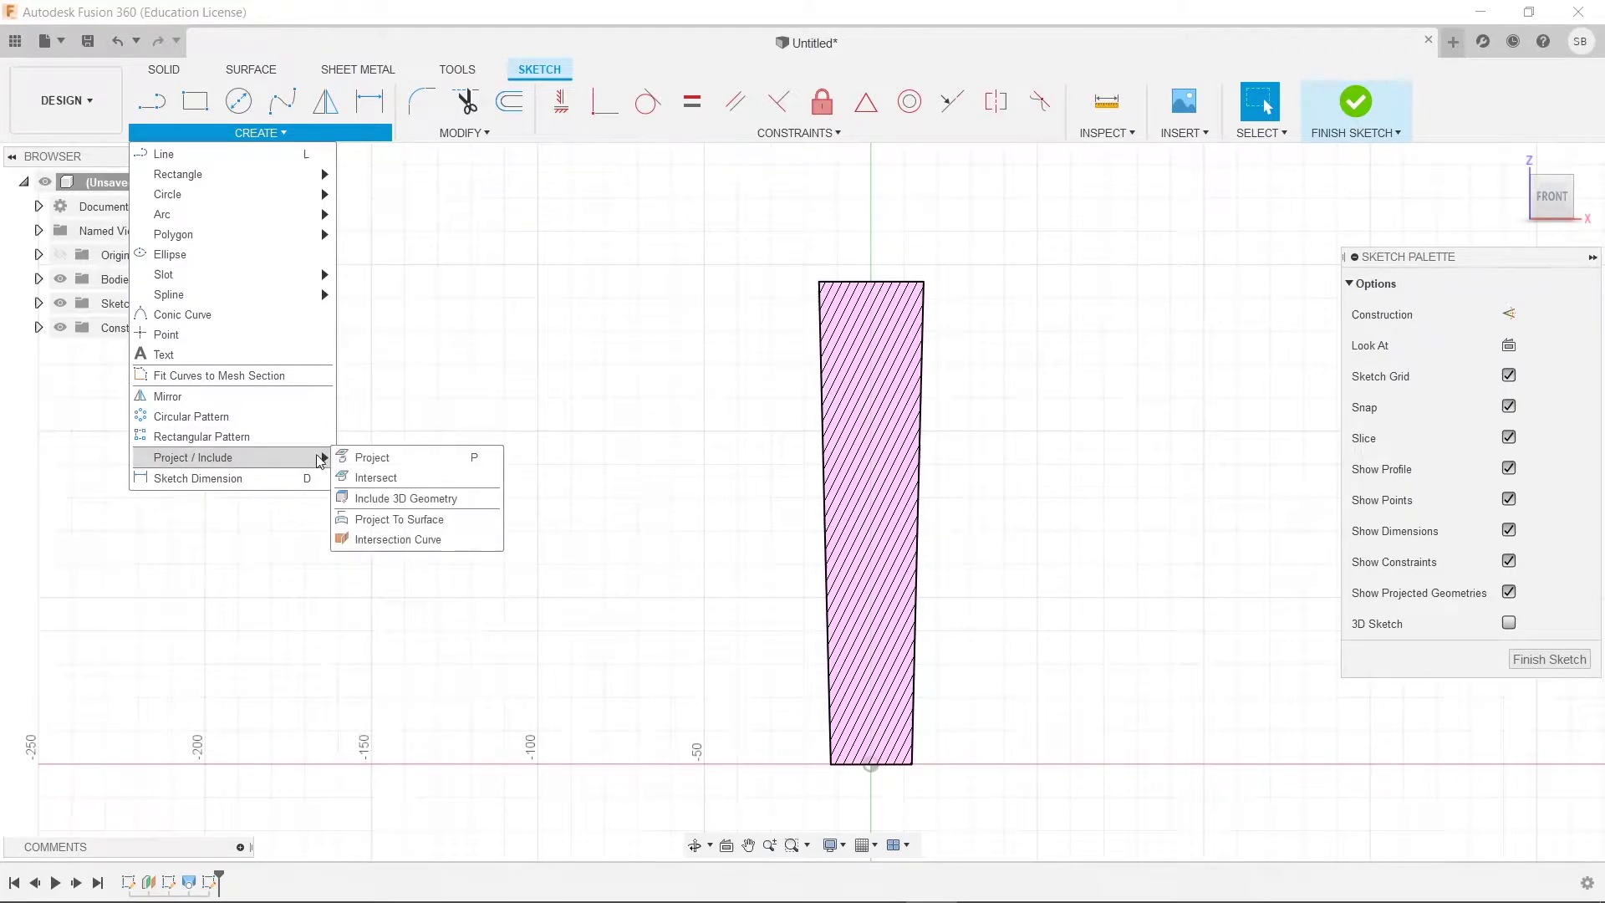
left_click(414, 478)
left_click(909, 432)
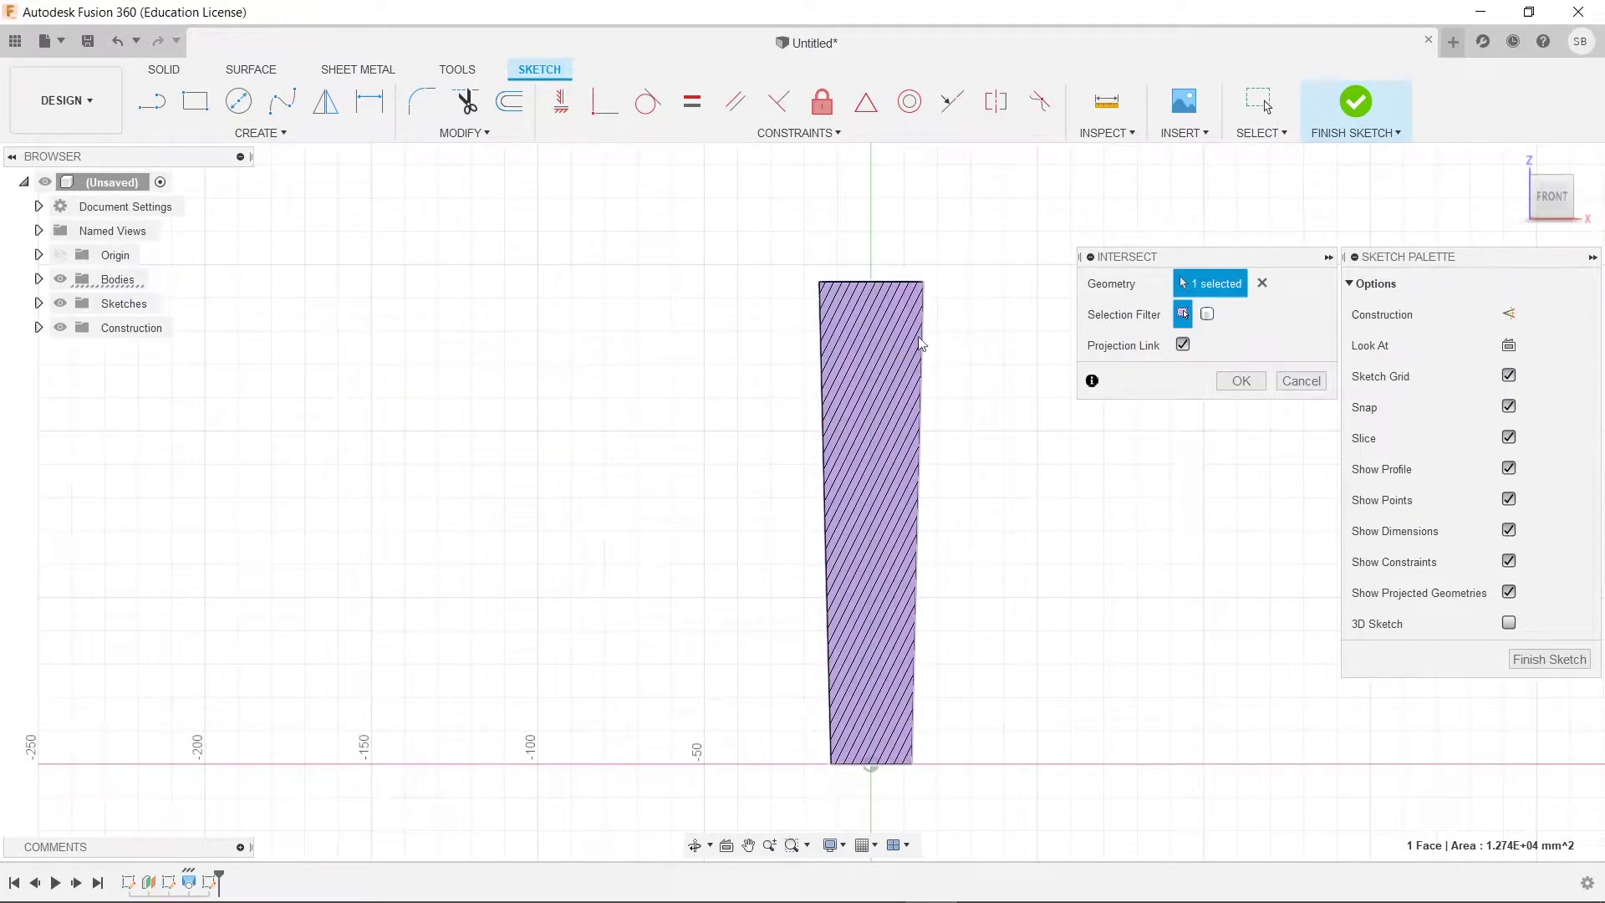
left_click(1241, 380)
scroll(982, 485, "up", 2)
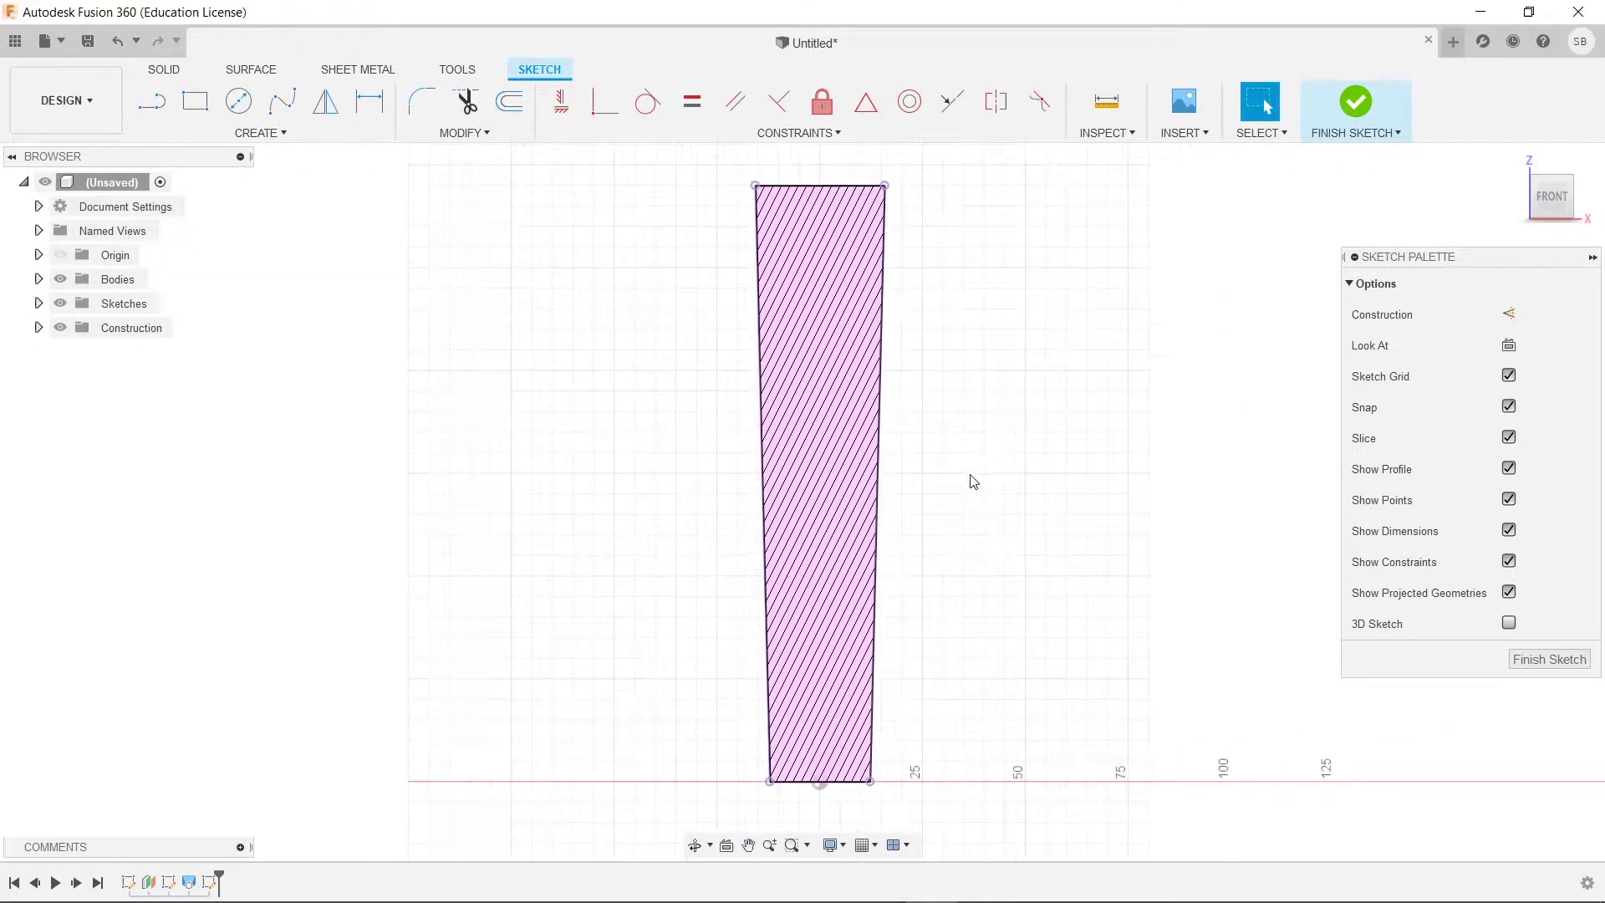
Step: Draw a vertical construction centerline from the middle of the section's upper edge down to the origin
left_click(153, 117)
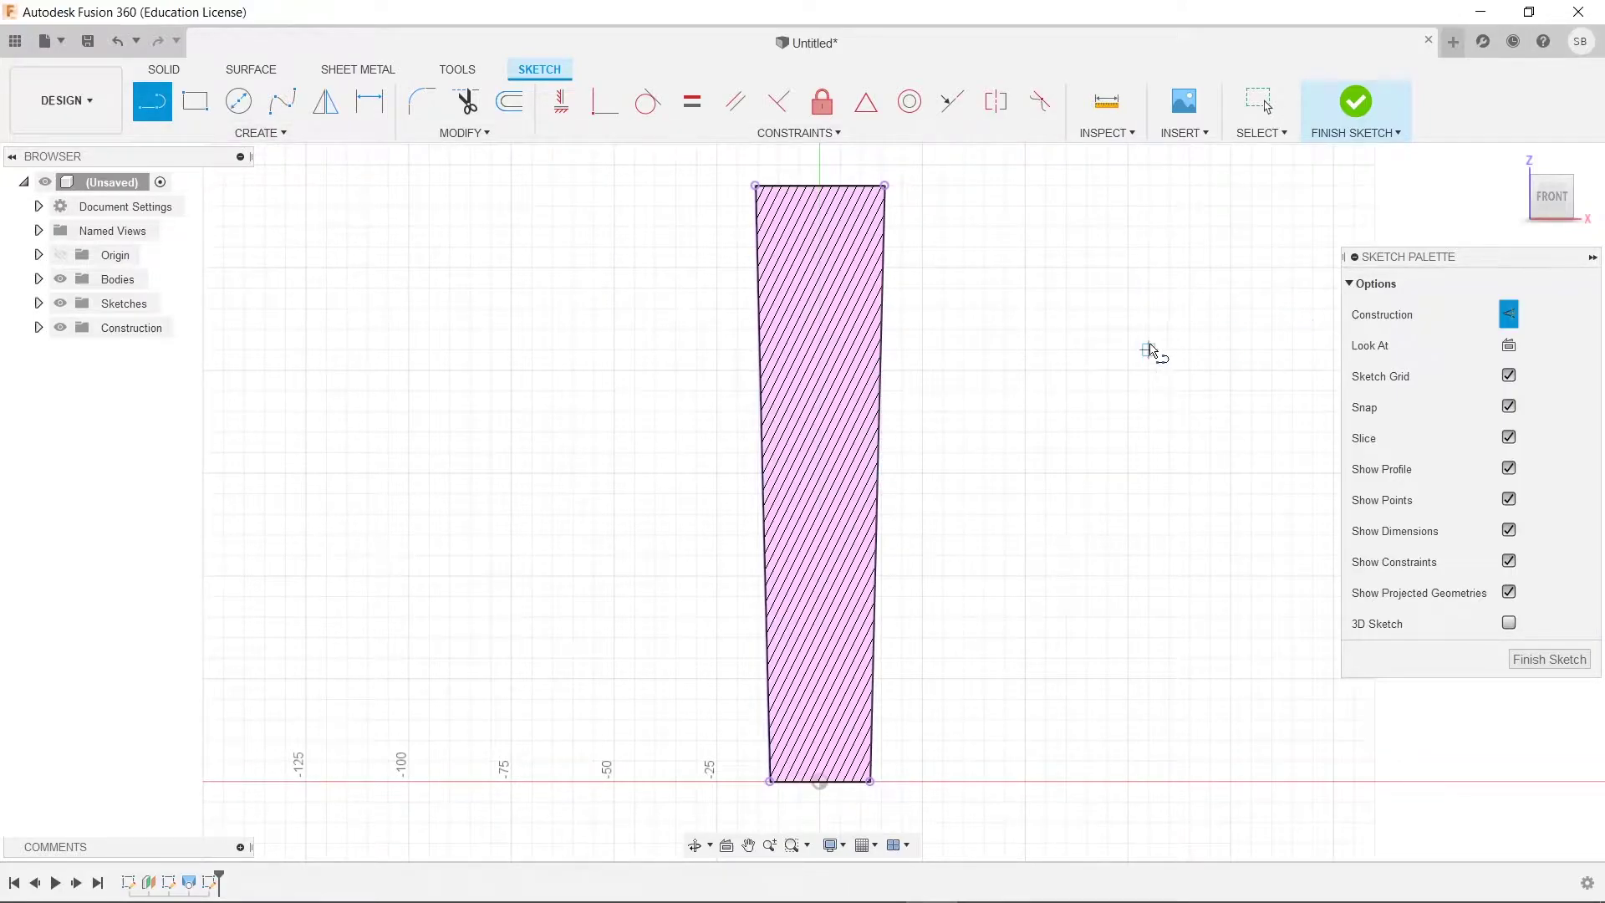
left_click(820, 186)
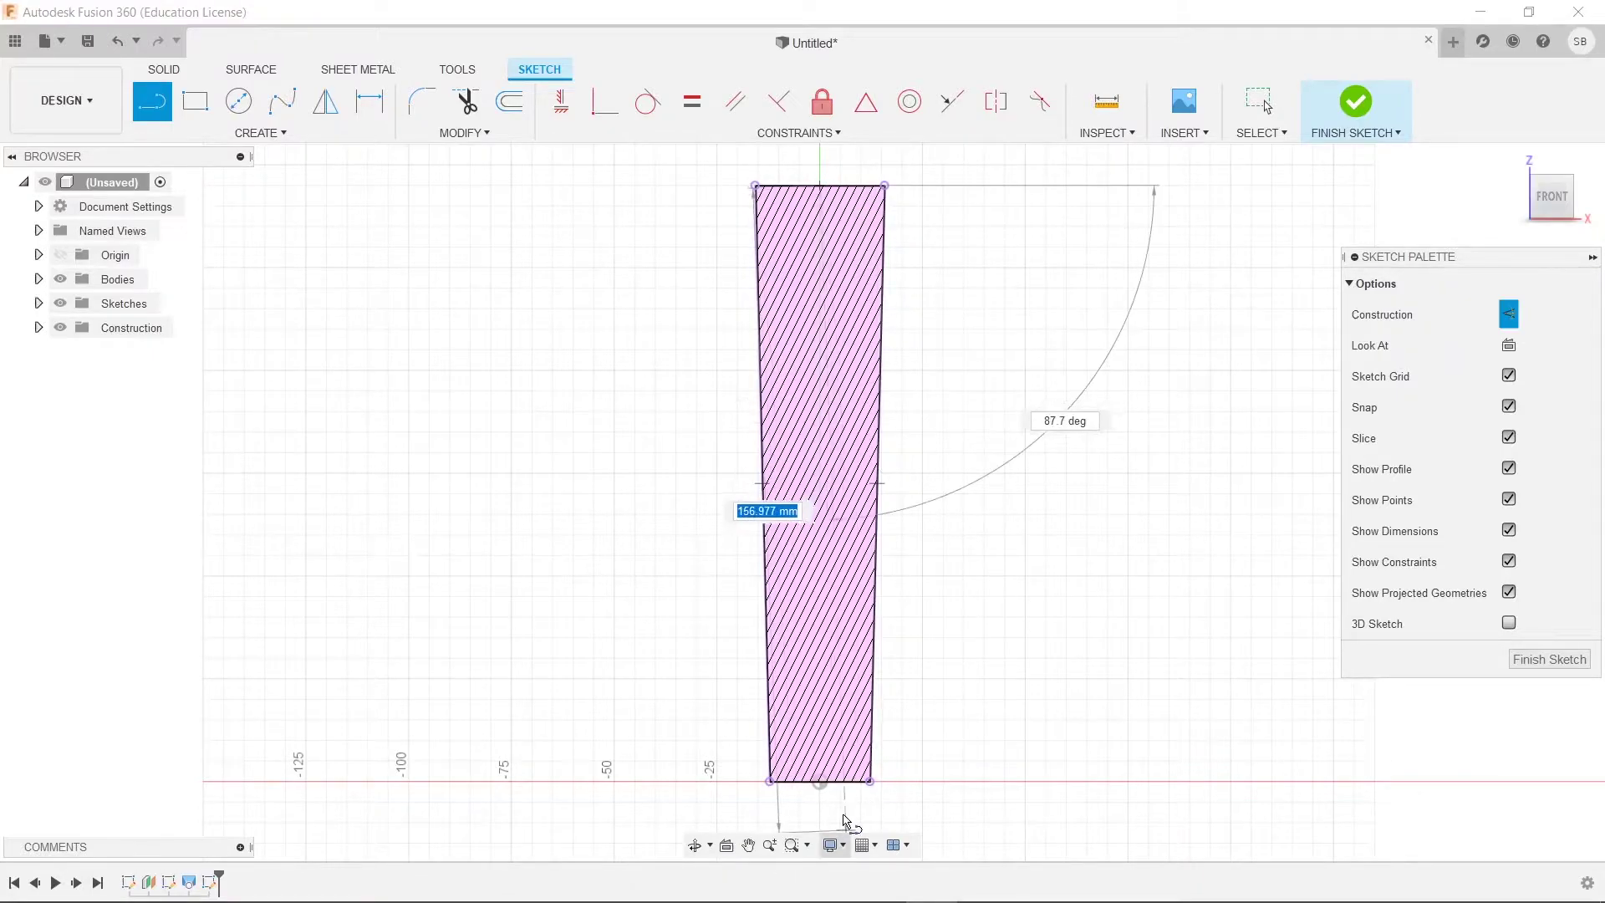
left_click(820, 781)
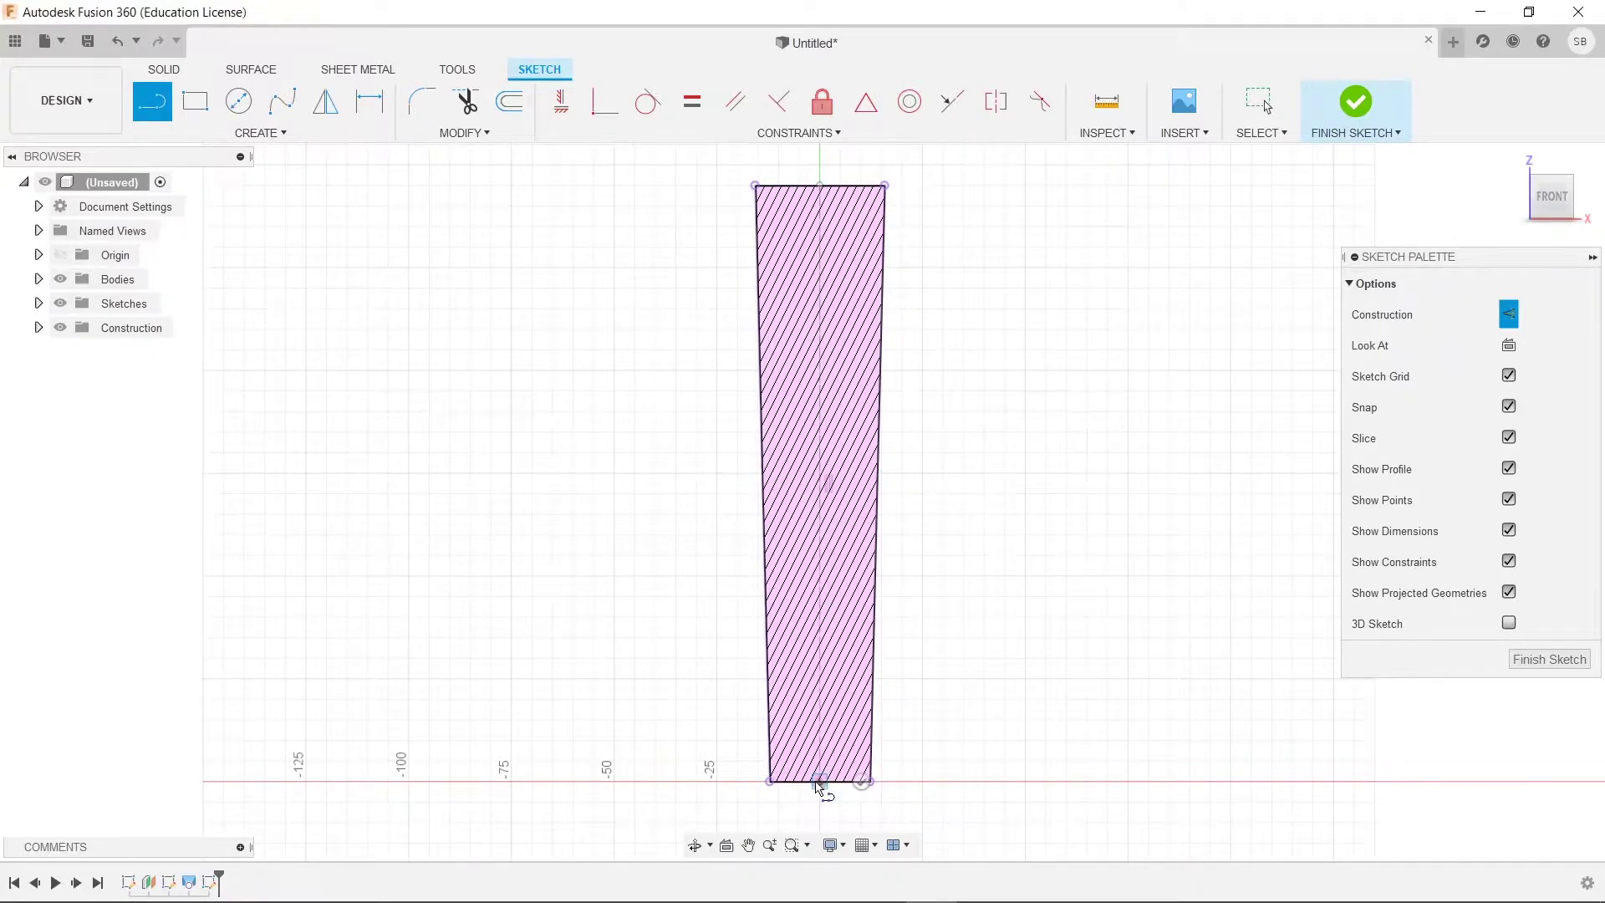
key("Escape")
Step: Examine the centerline's upper endpoint and the constraint symbol halfway along it
scroll(865, 243, "up", 5)
middle_click_drag(854, 214, 870, 359)
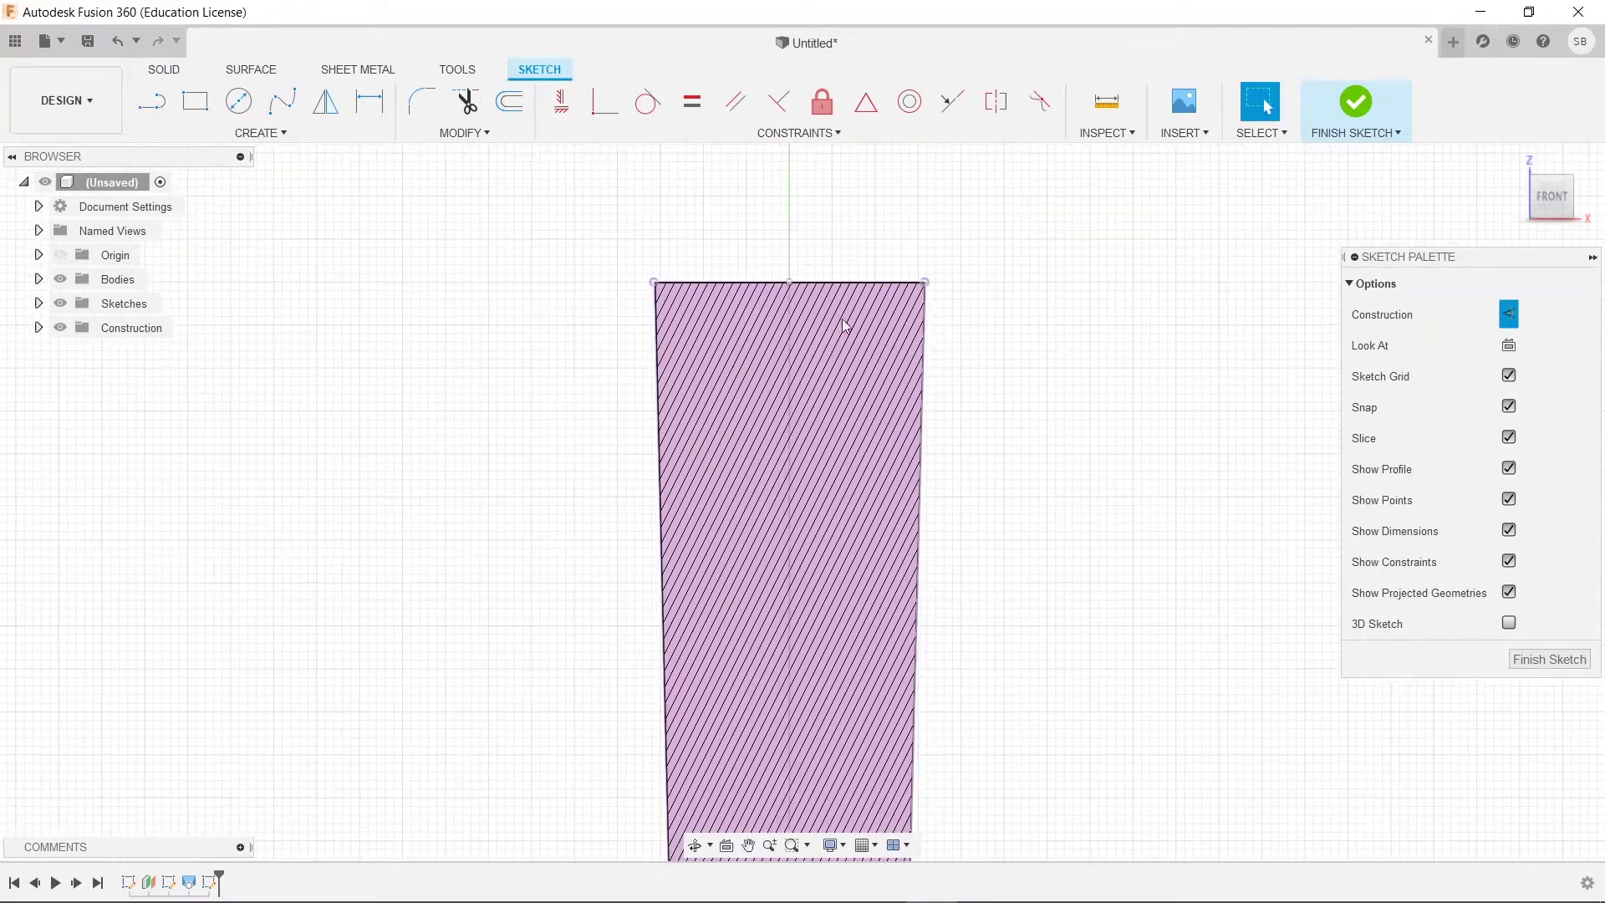
left_click(790, 284)
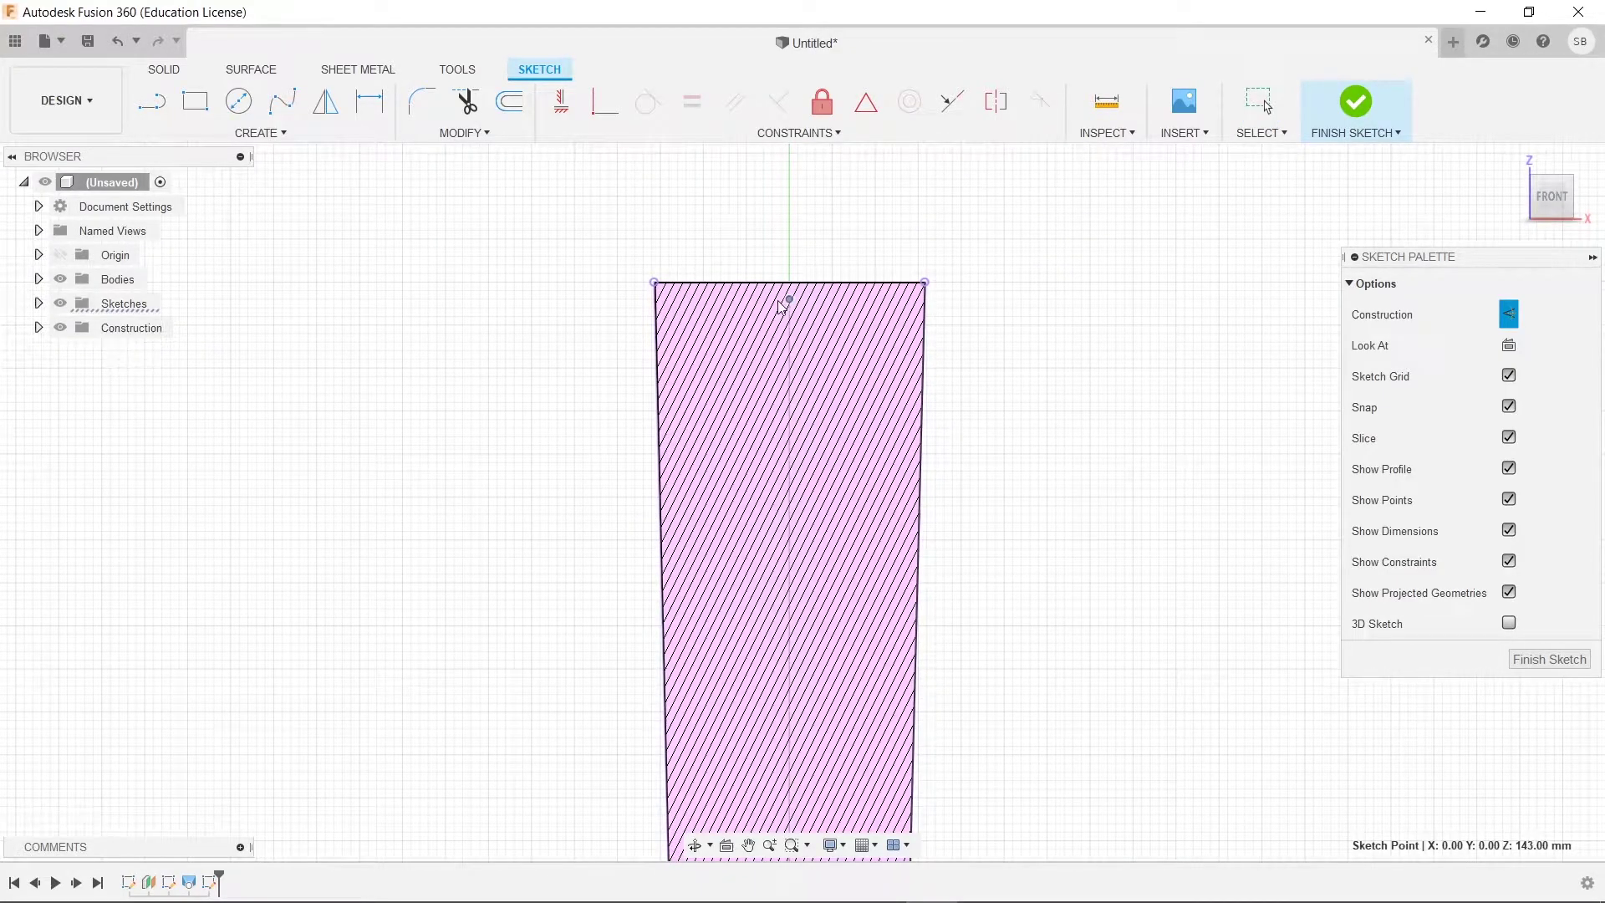
middle_click_drag(1000, 584, 1055, 284)
mouse_move(1072, 588)
middle_mouse_down()
mouse_move(1063, 218)
mouse_move(1048, 347)
middle_mouse_up()
scroll(839, 620, "down", 6)
middle_click_drag(1030, 461, 1017, 587)
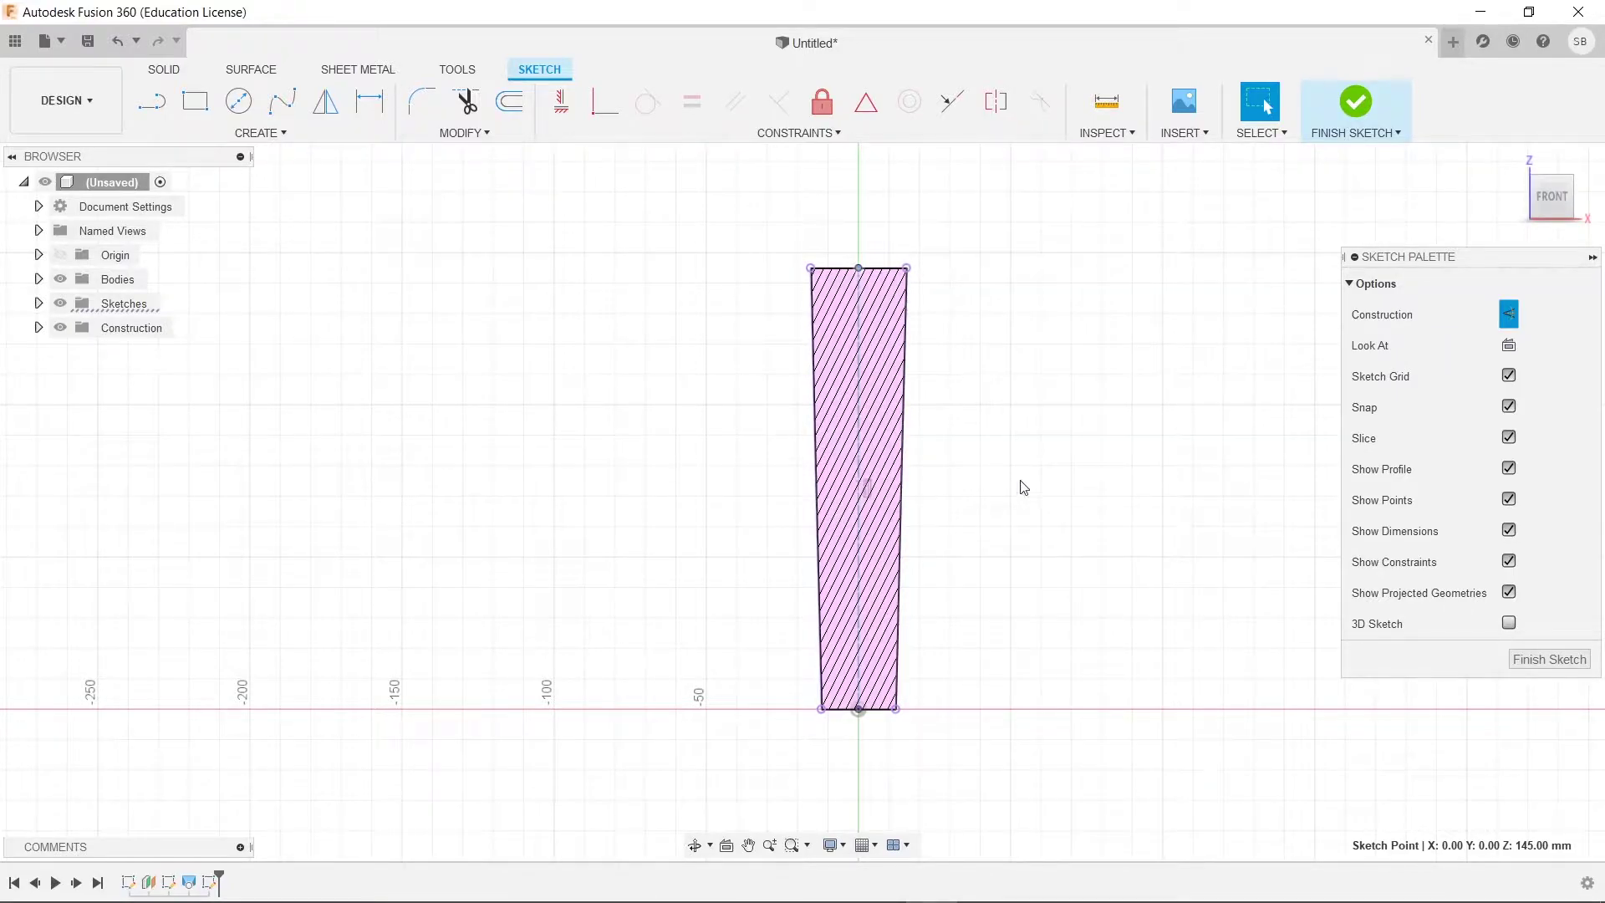
scroll(886, 493, "up", 1)
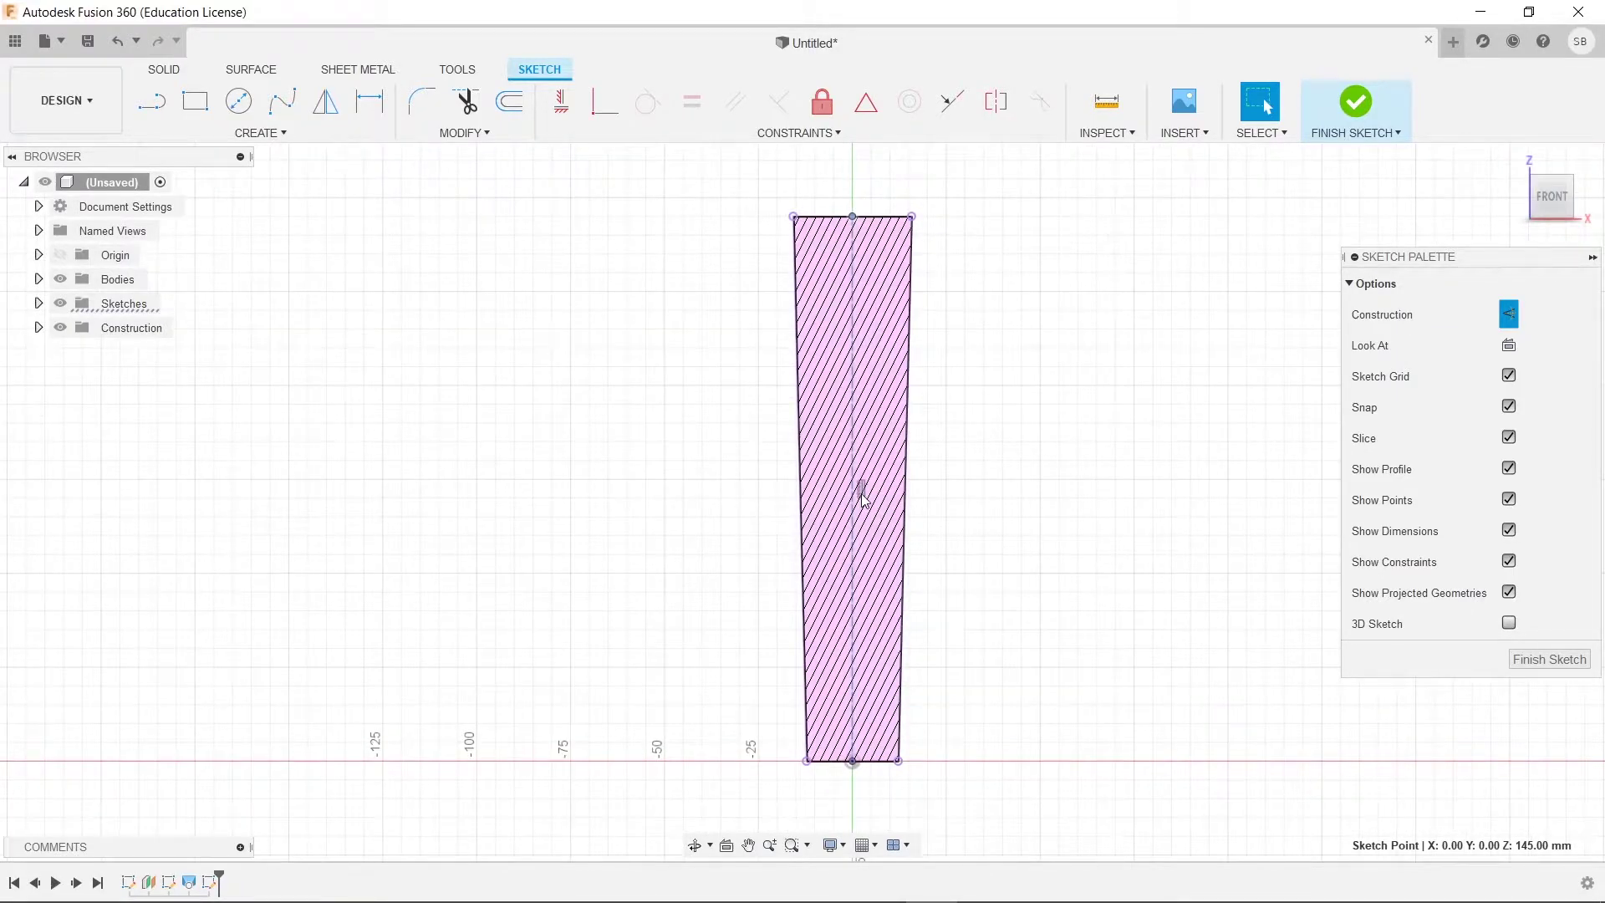
left_click(863, 493)
left_click(1050, 498)
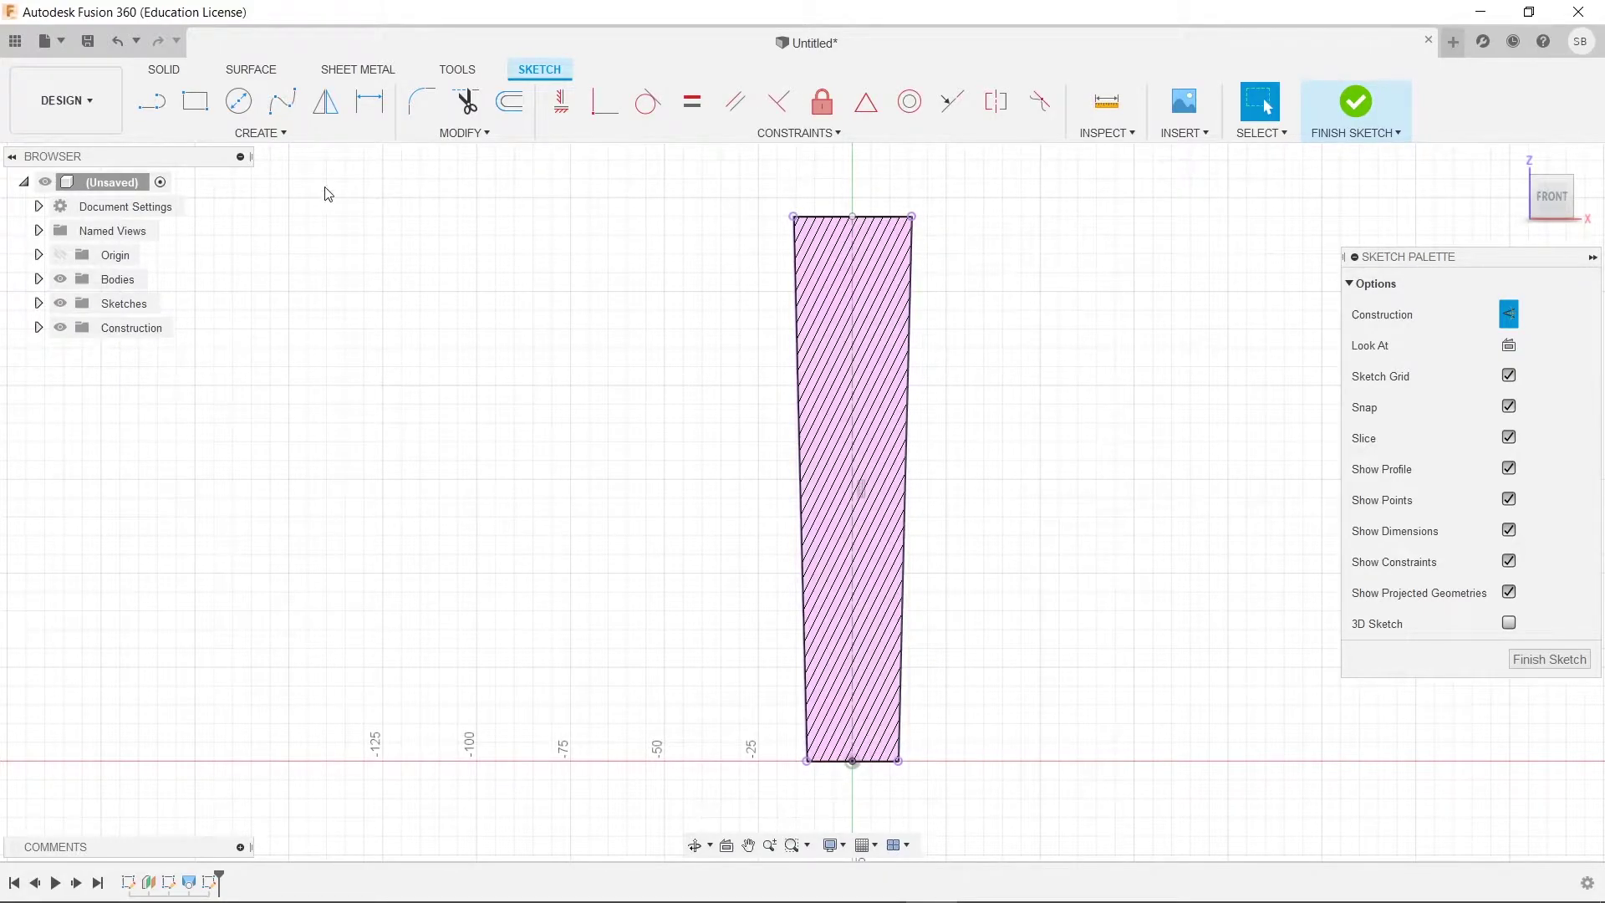
Step: Draw a 61 mm construction line running roughly horizontally from outside the body across its section
left_click(152, 101)
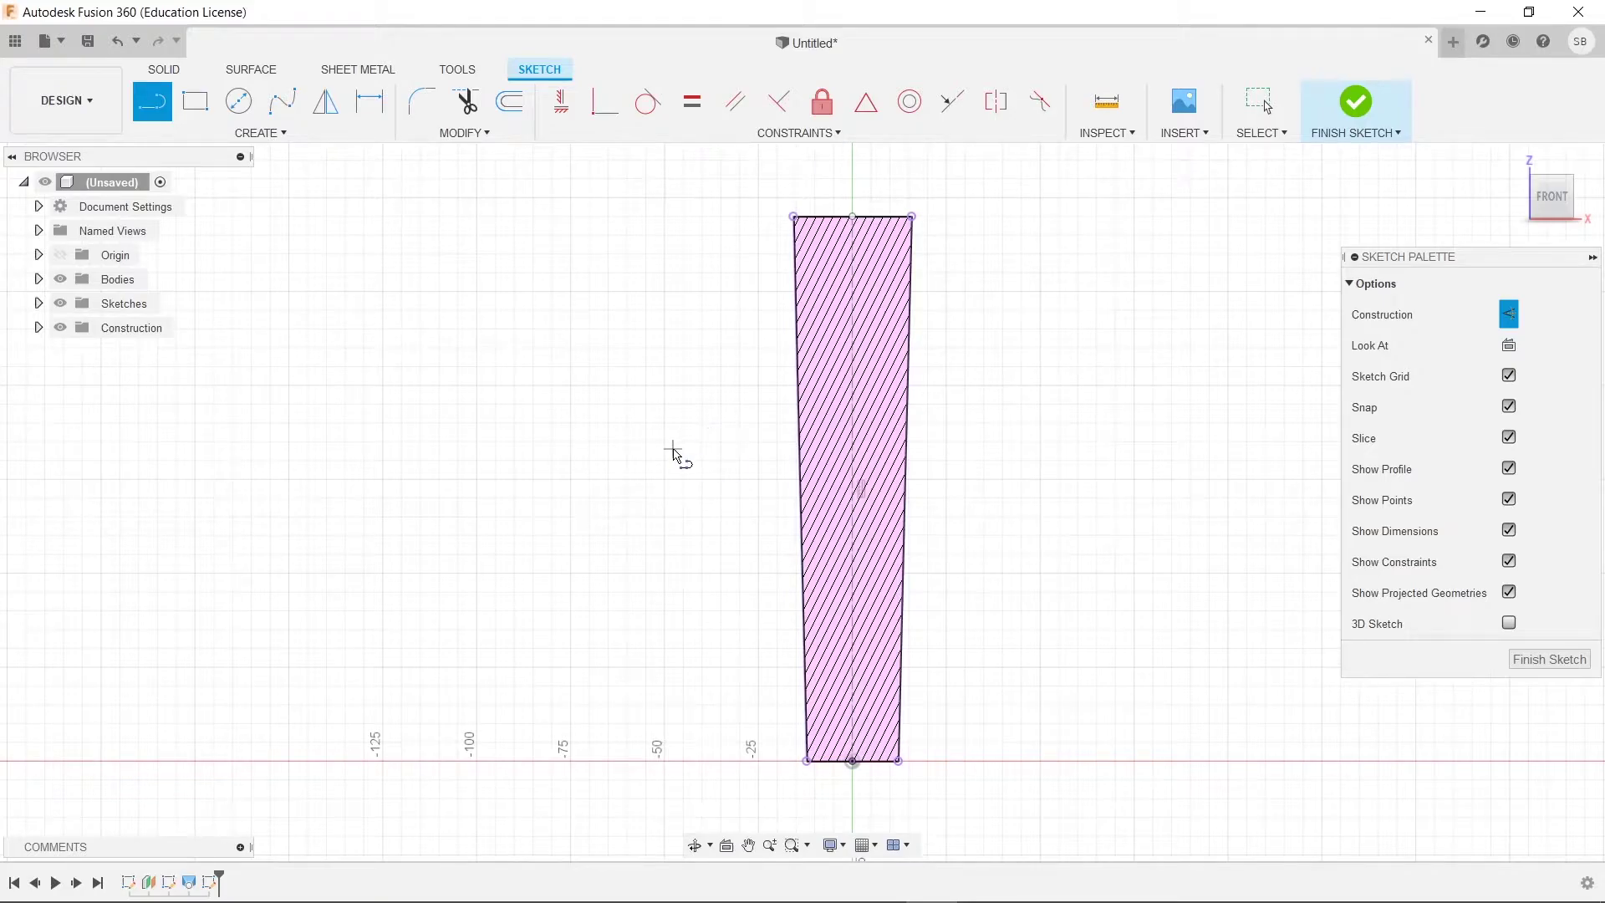
left_click(673, 450)
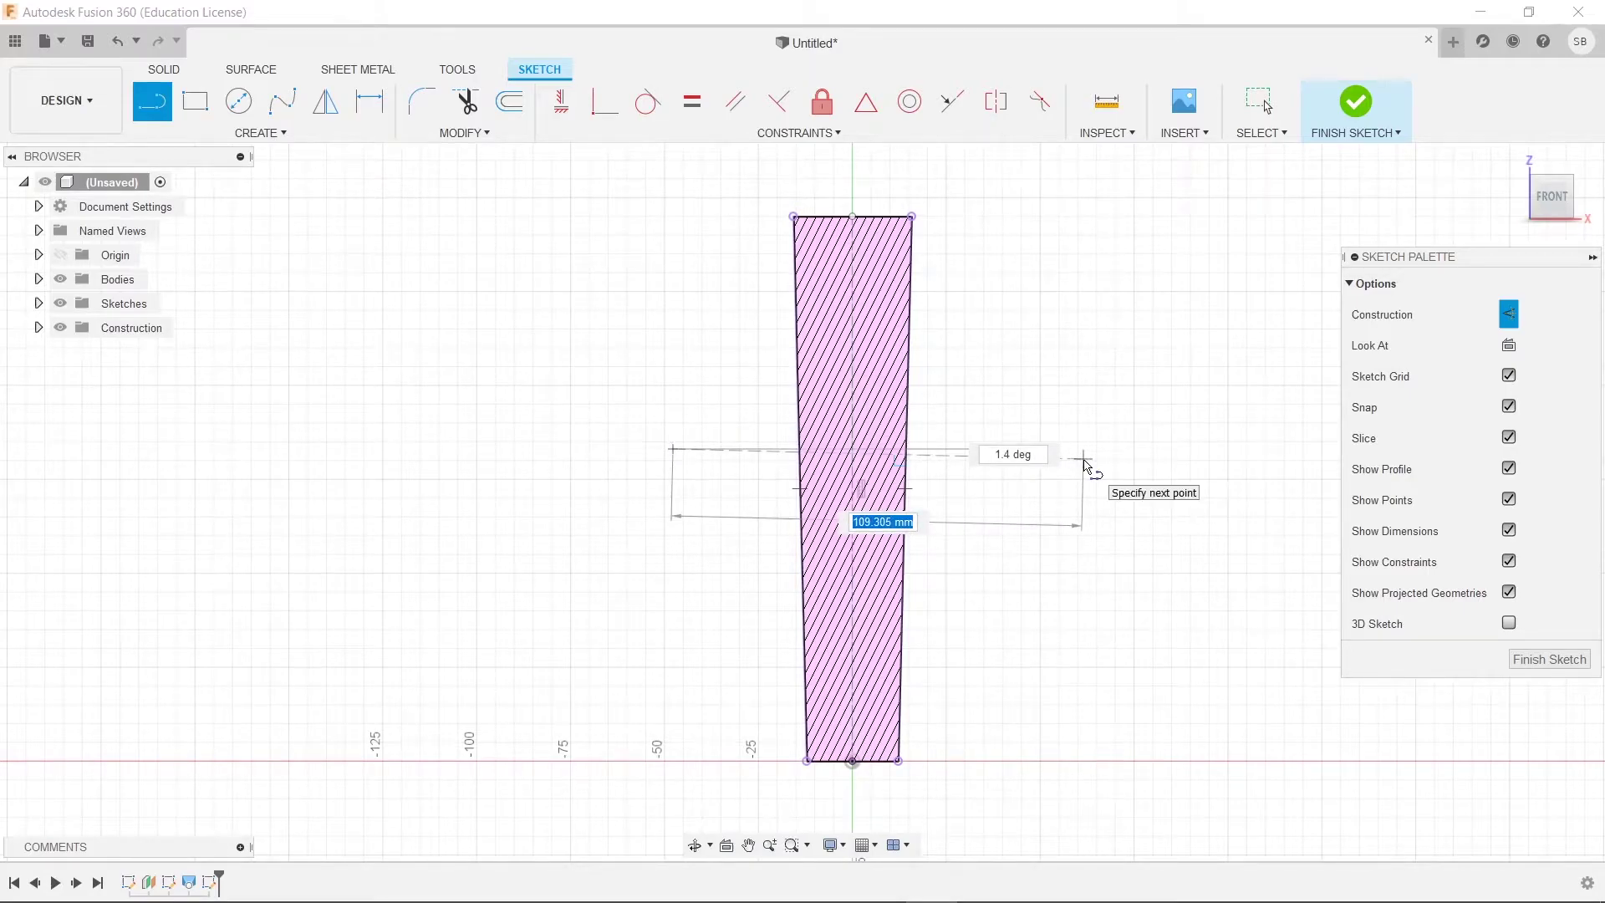
key("Tab")
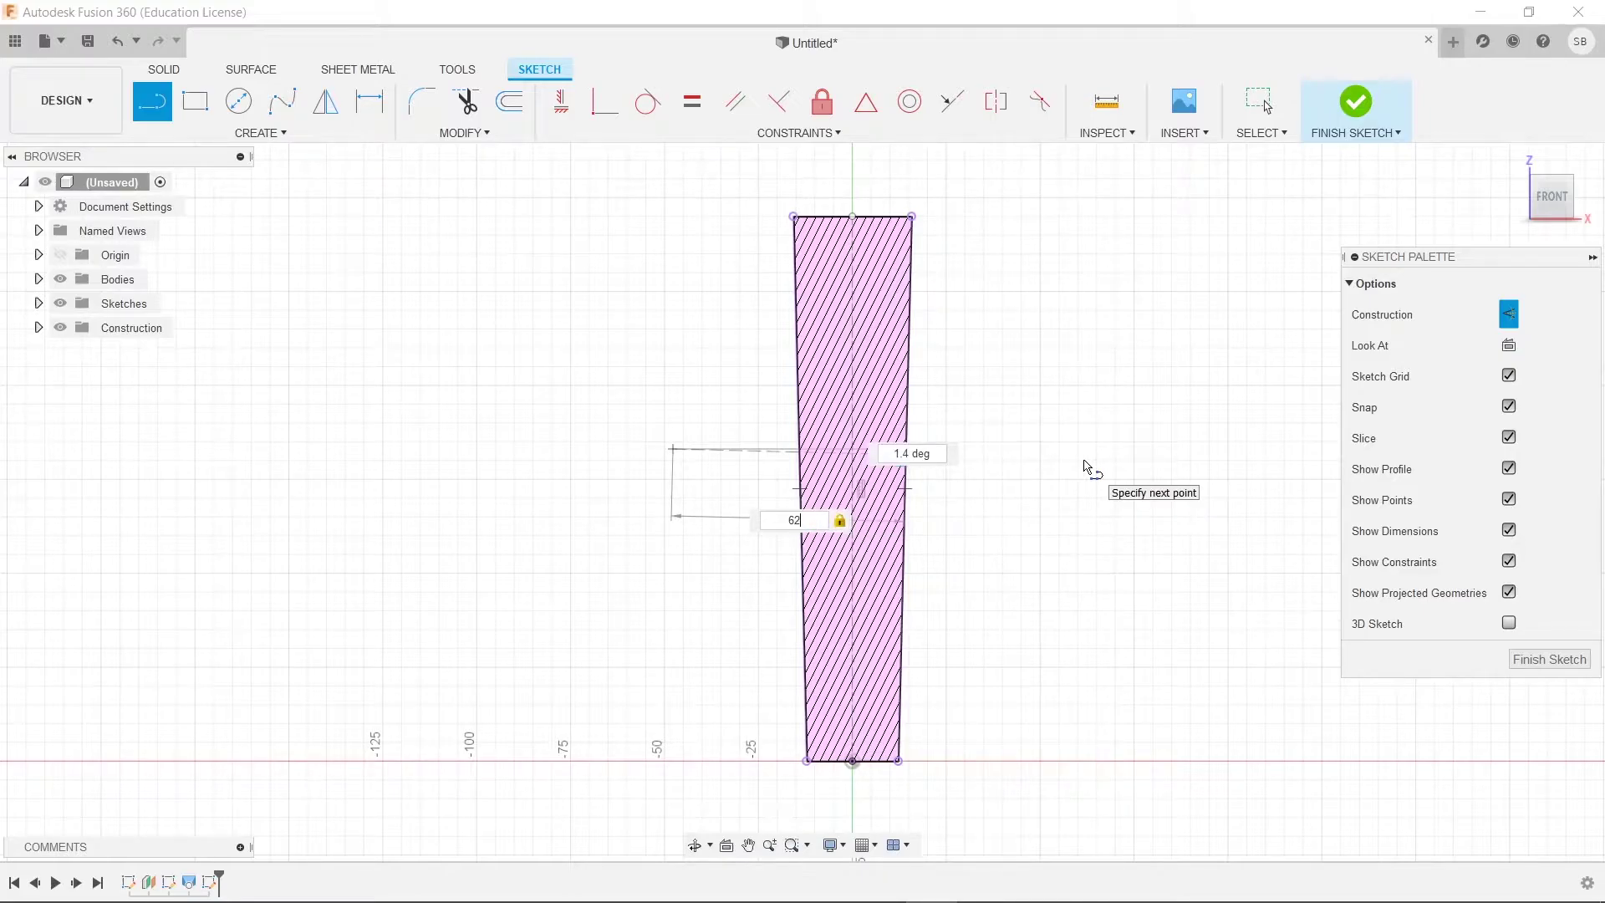
key("Return")
key("Escape")
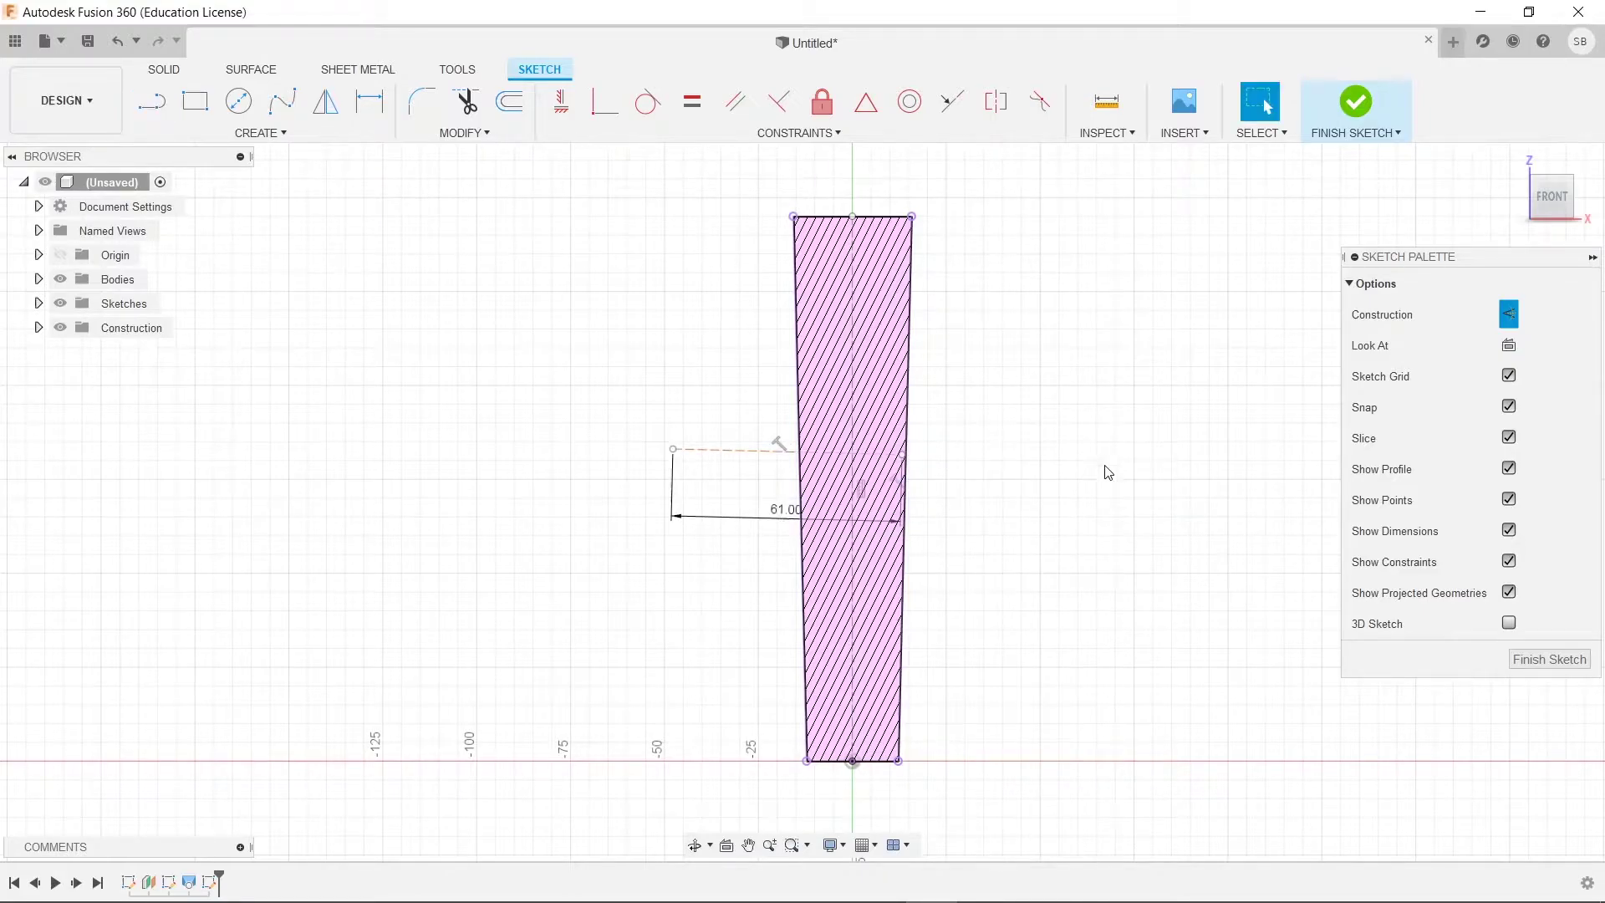
Step: Shift the 61 mm construction line toward the far side of the body and try to constrain it horizontal
scroll(1011, 389, "up", 3)
left_click_drag(697, 486, 999, 454)
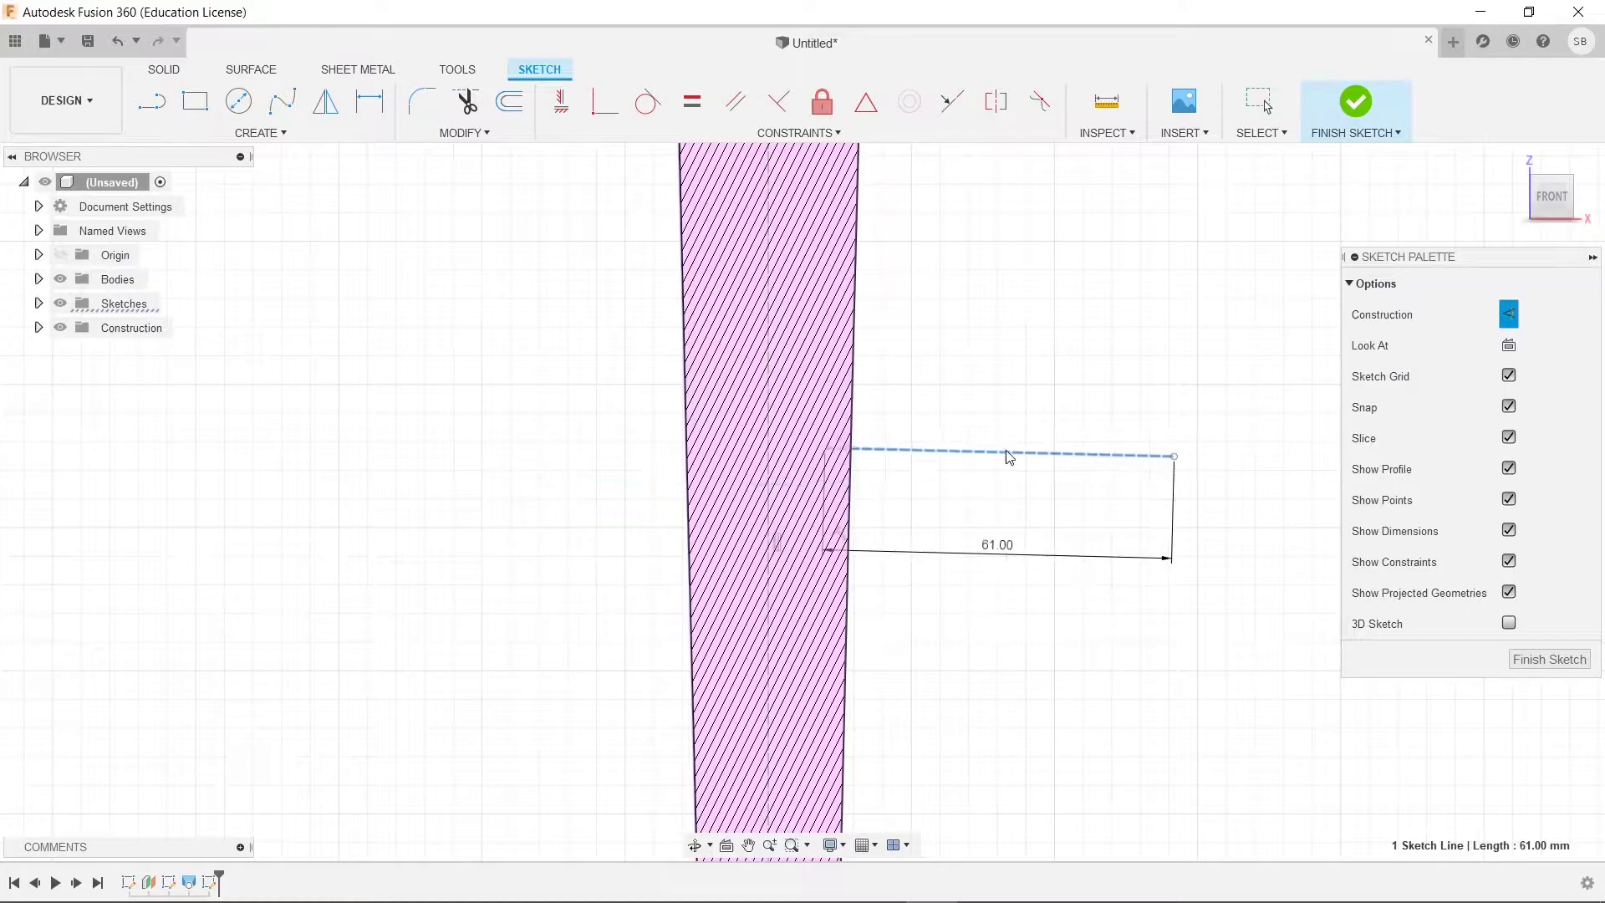
left_click(561, 101)
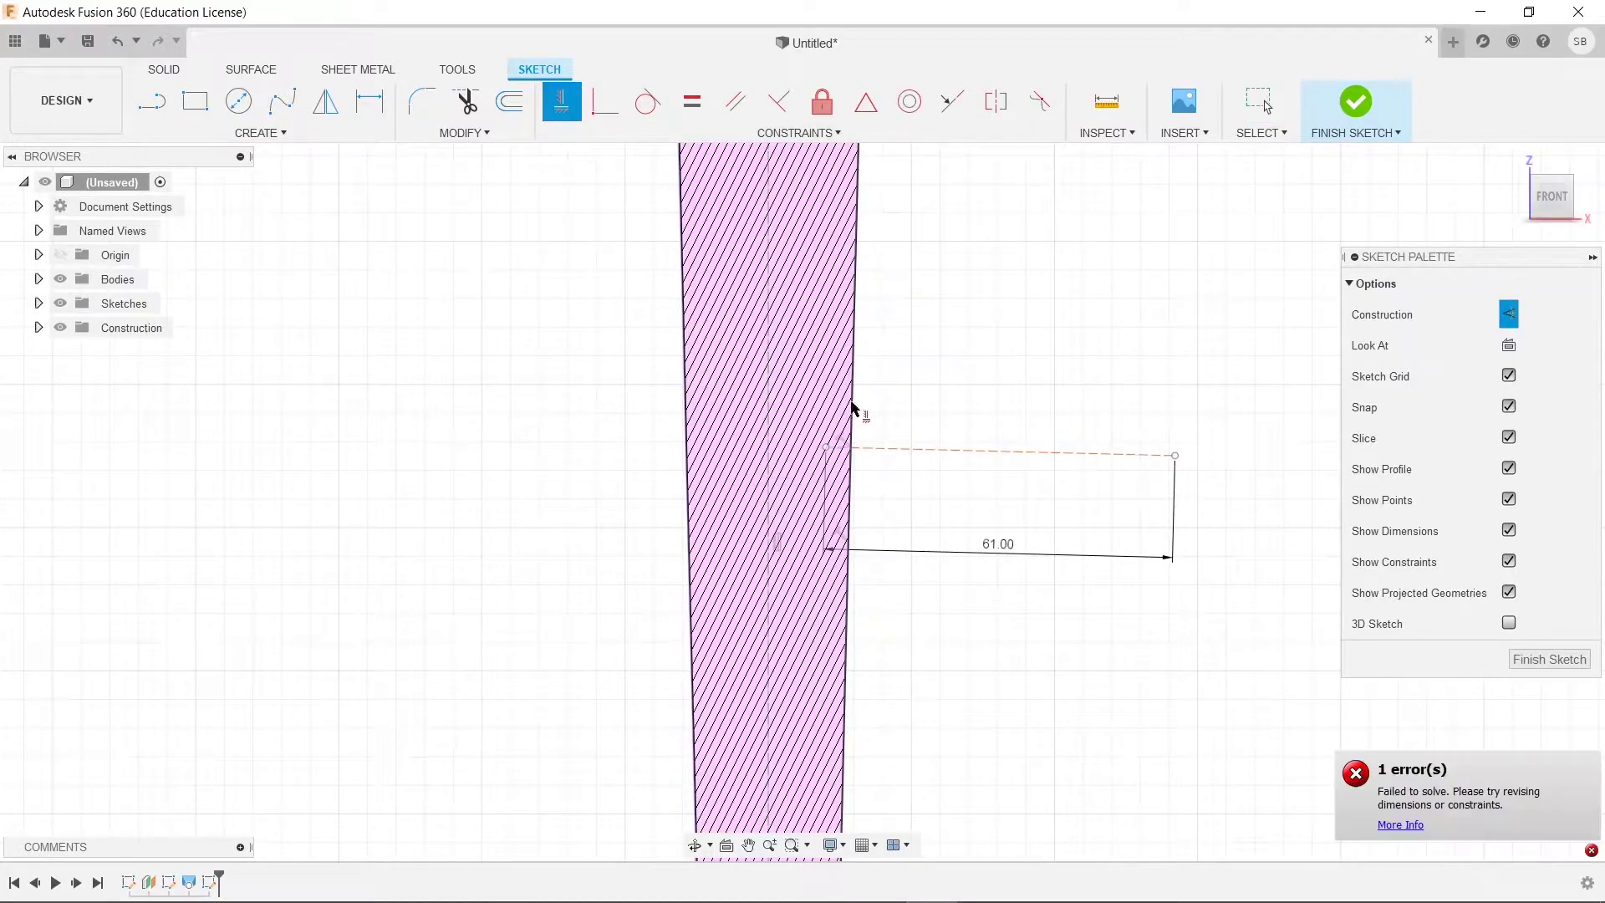
key("Escape")
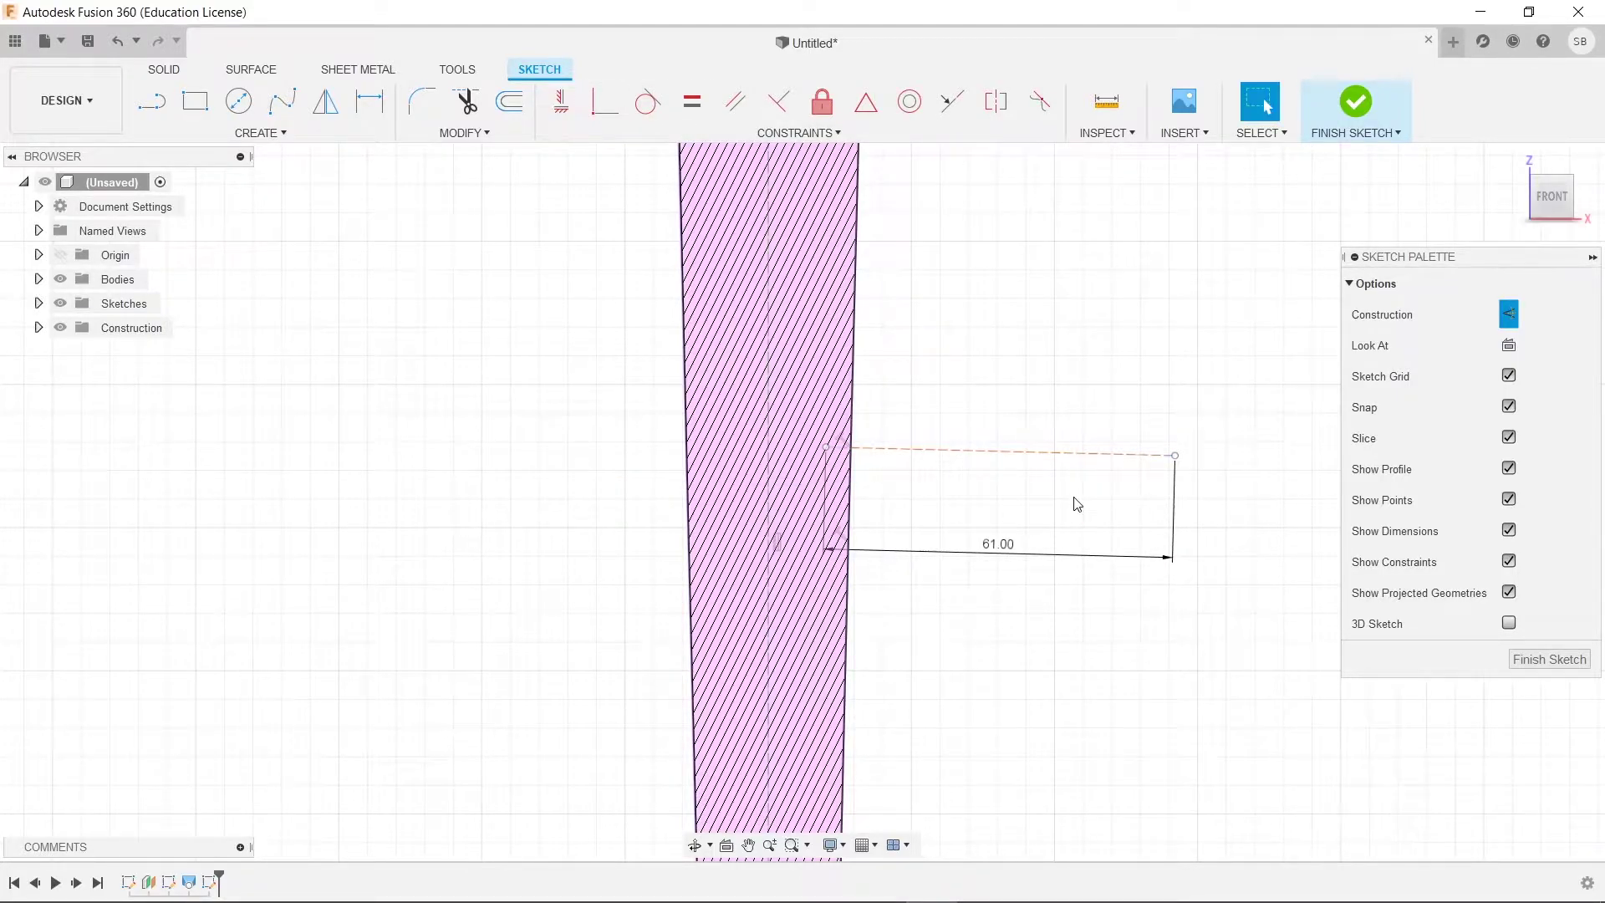
Step: Move the 61 mm construction line clear of the body and apply a horizontal constraint to it
left_click_drag(1040, 464, 1184, 462)
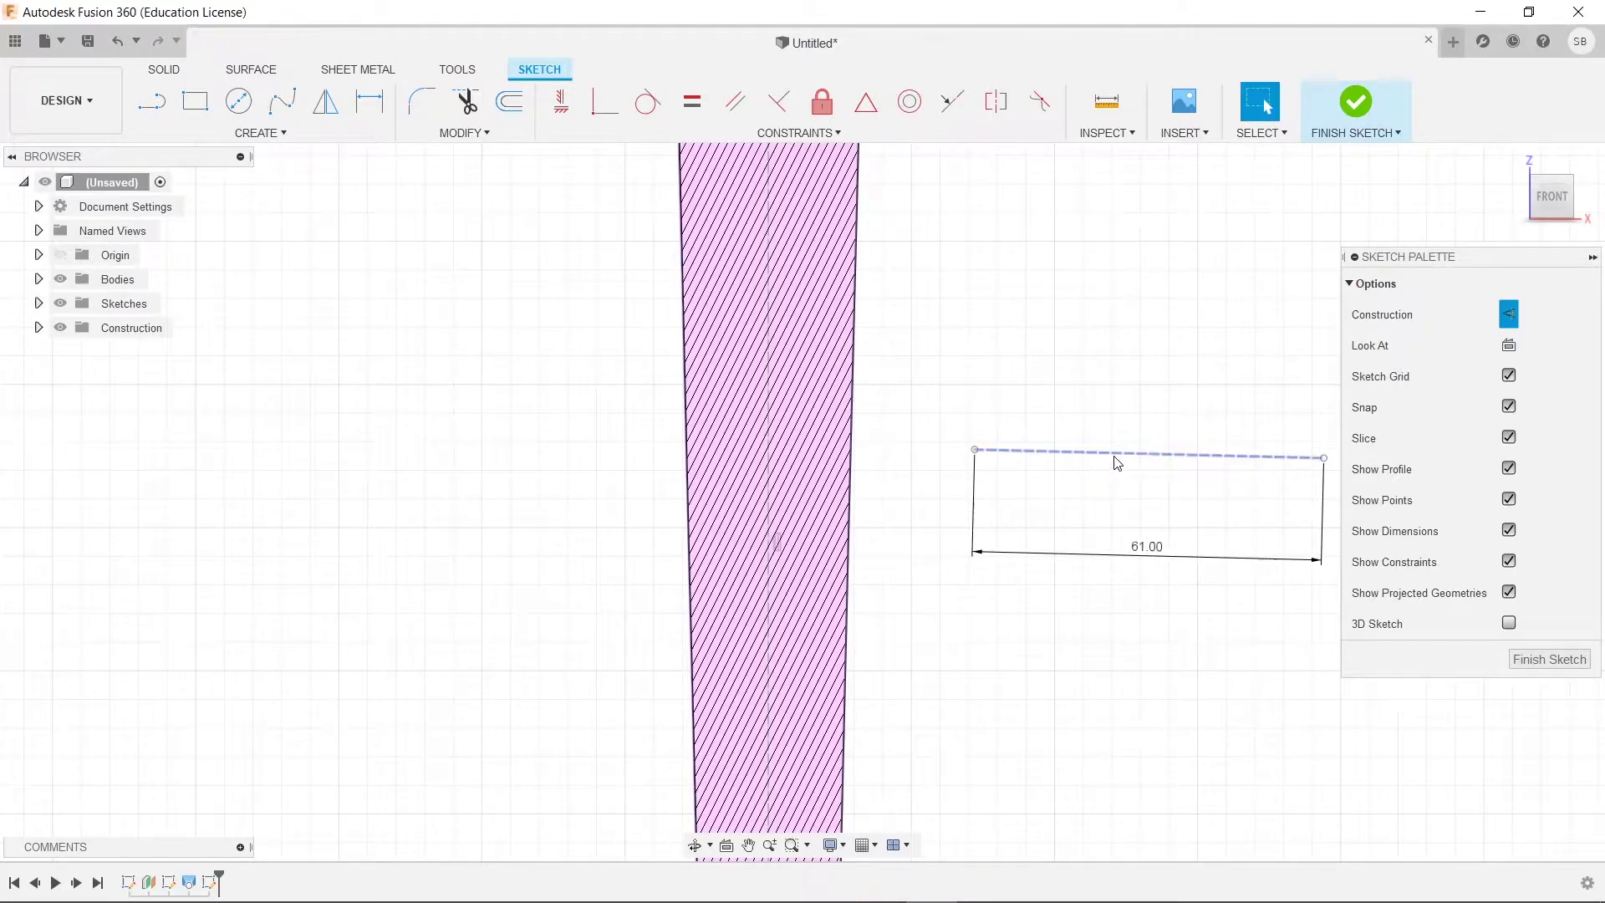
left_click_drag(1112, 456, 1093, 455)
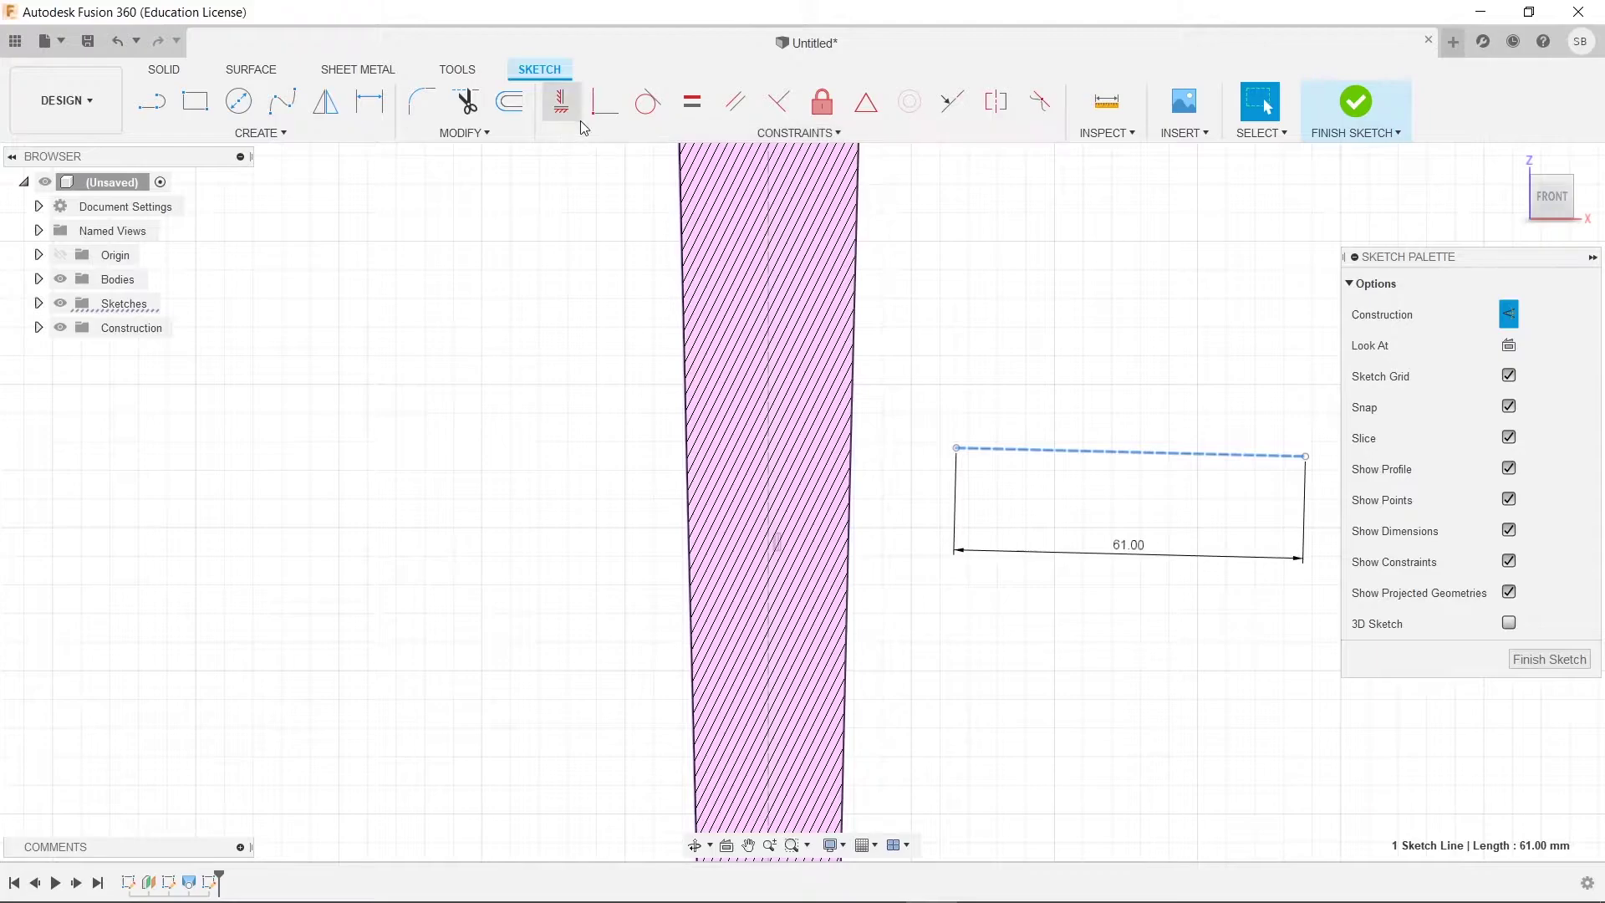
left_click(562, 102)
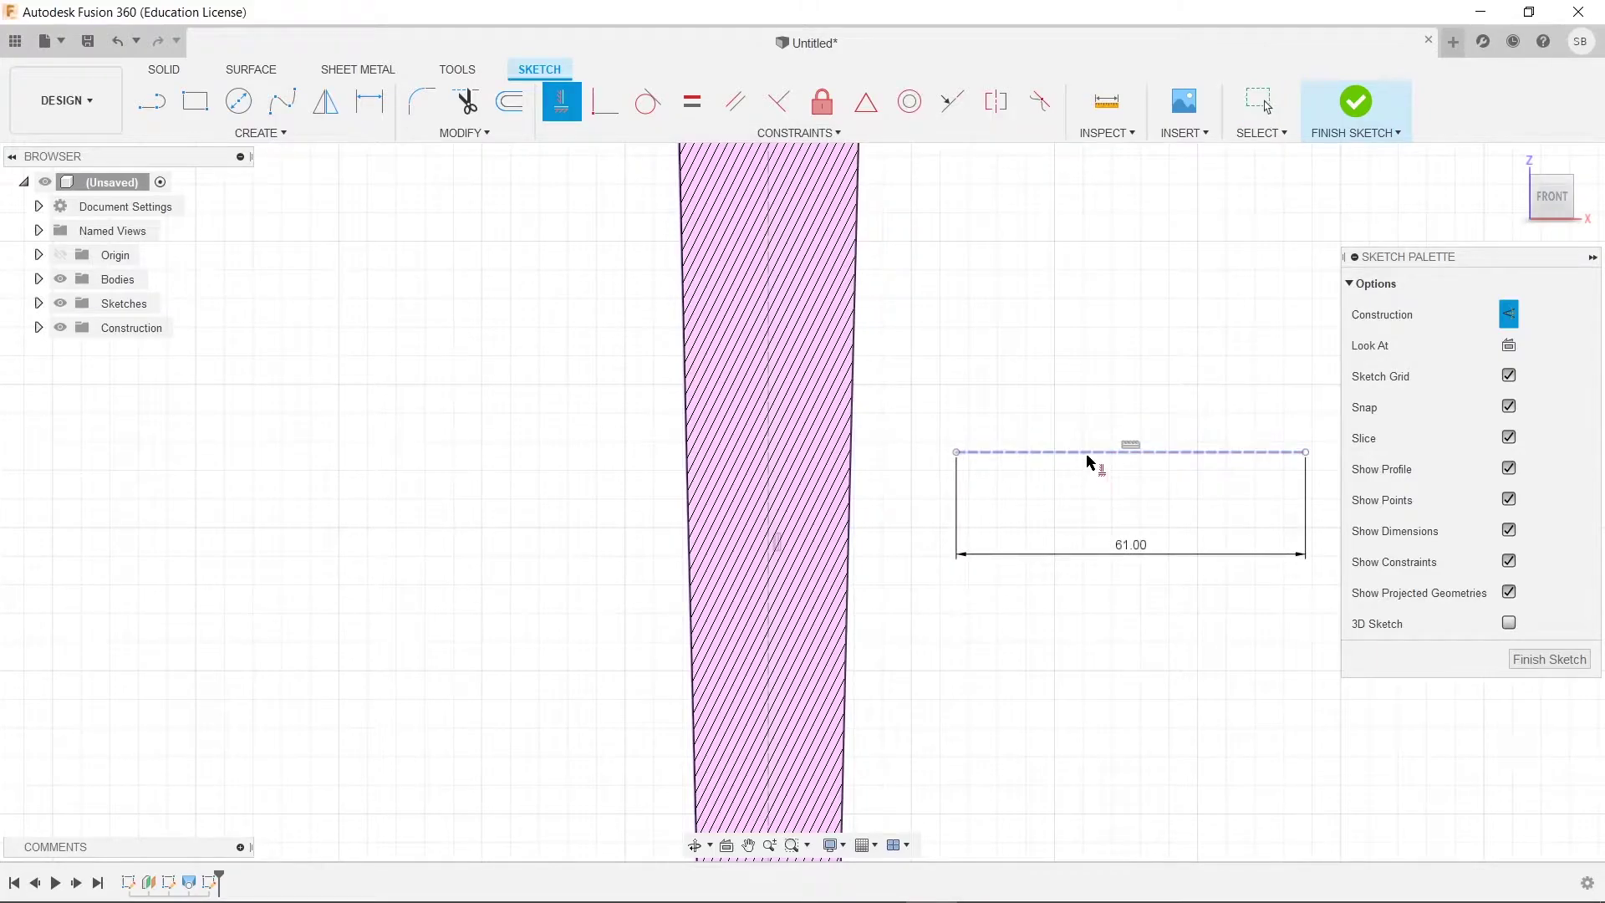
key("Escape")
Step: Center the 61 mm horizontal line and the vertical centerline on each other with a midpoint constraint
left_click_drag(1118, 457, 1070, 496)
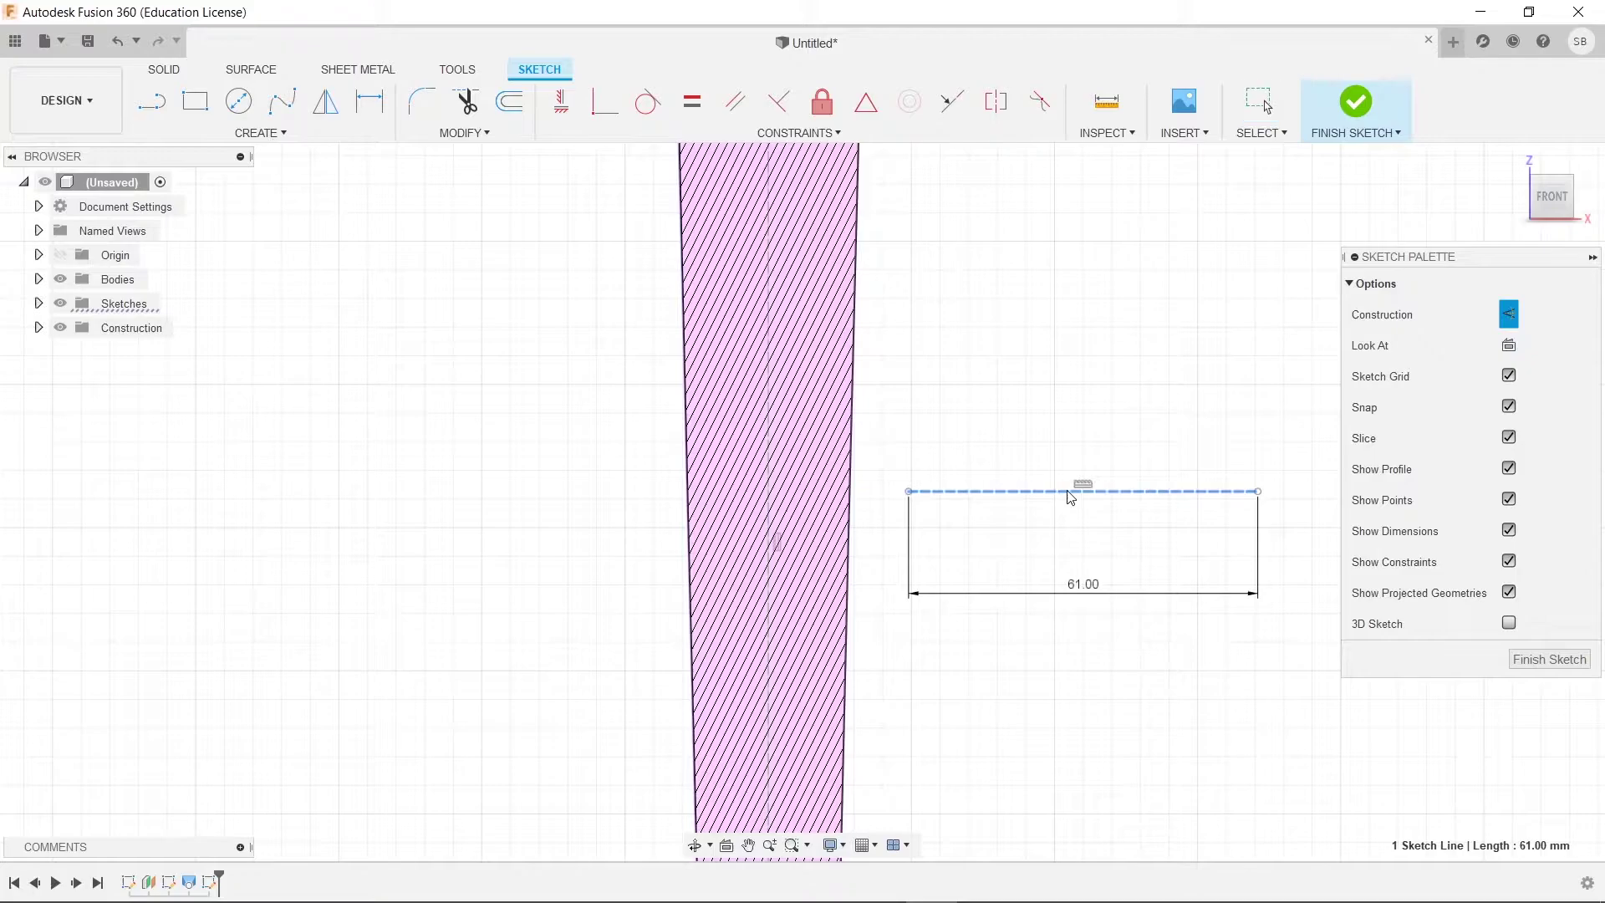
left_click(683, 133)
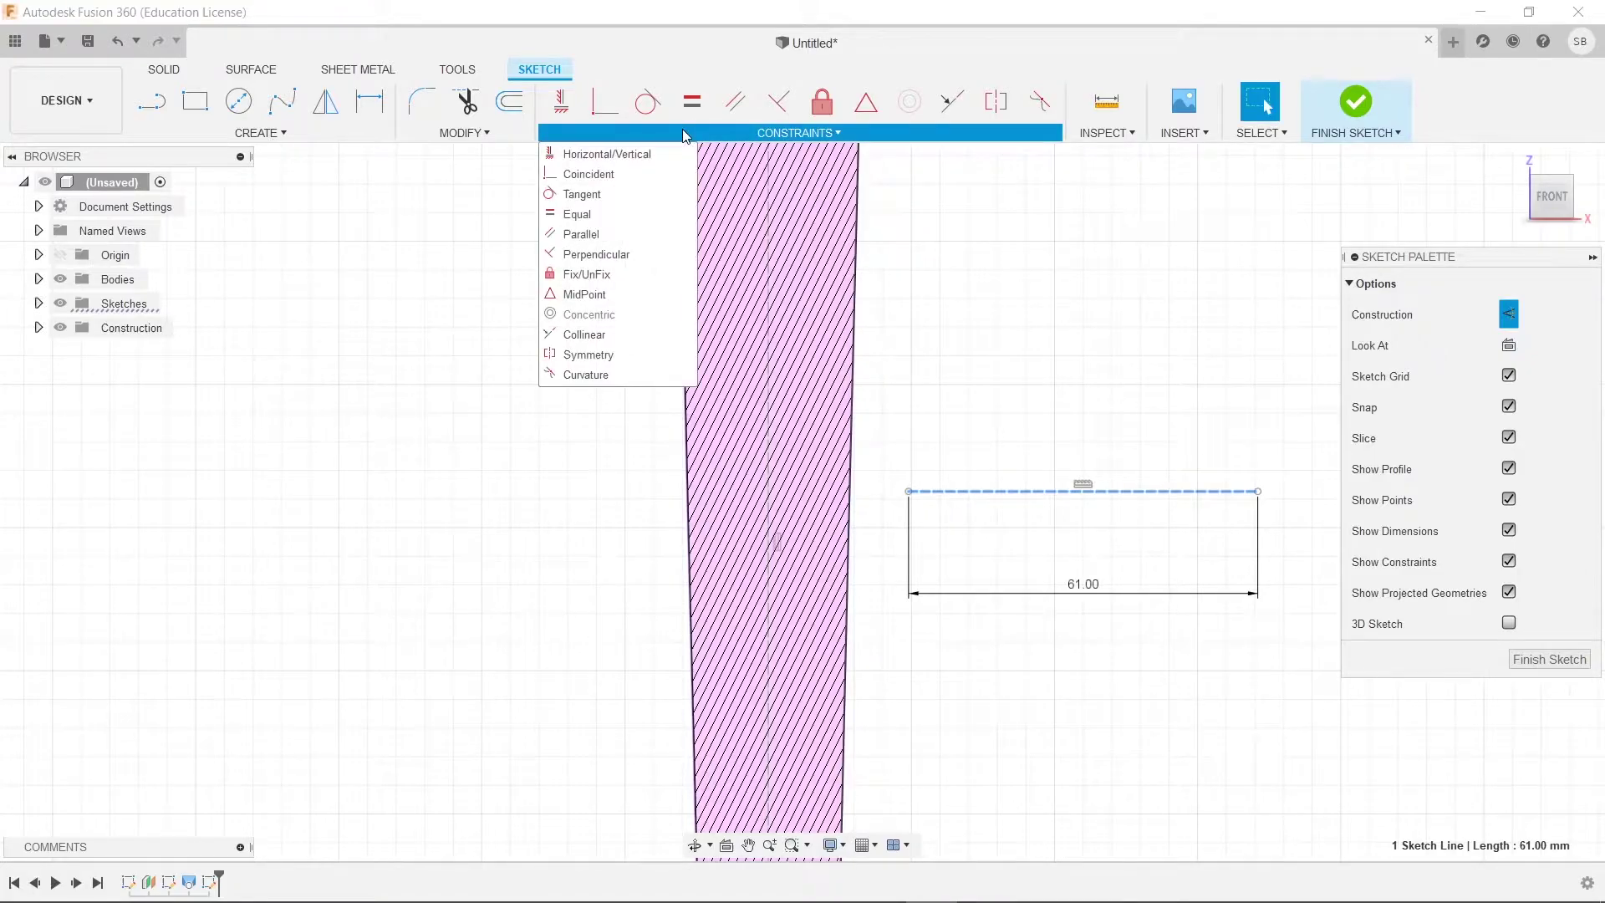
left_click(627, 300)
left_click(1111, 493)
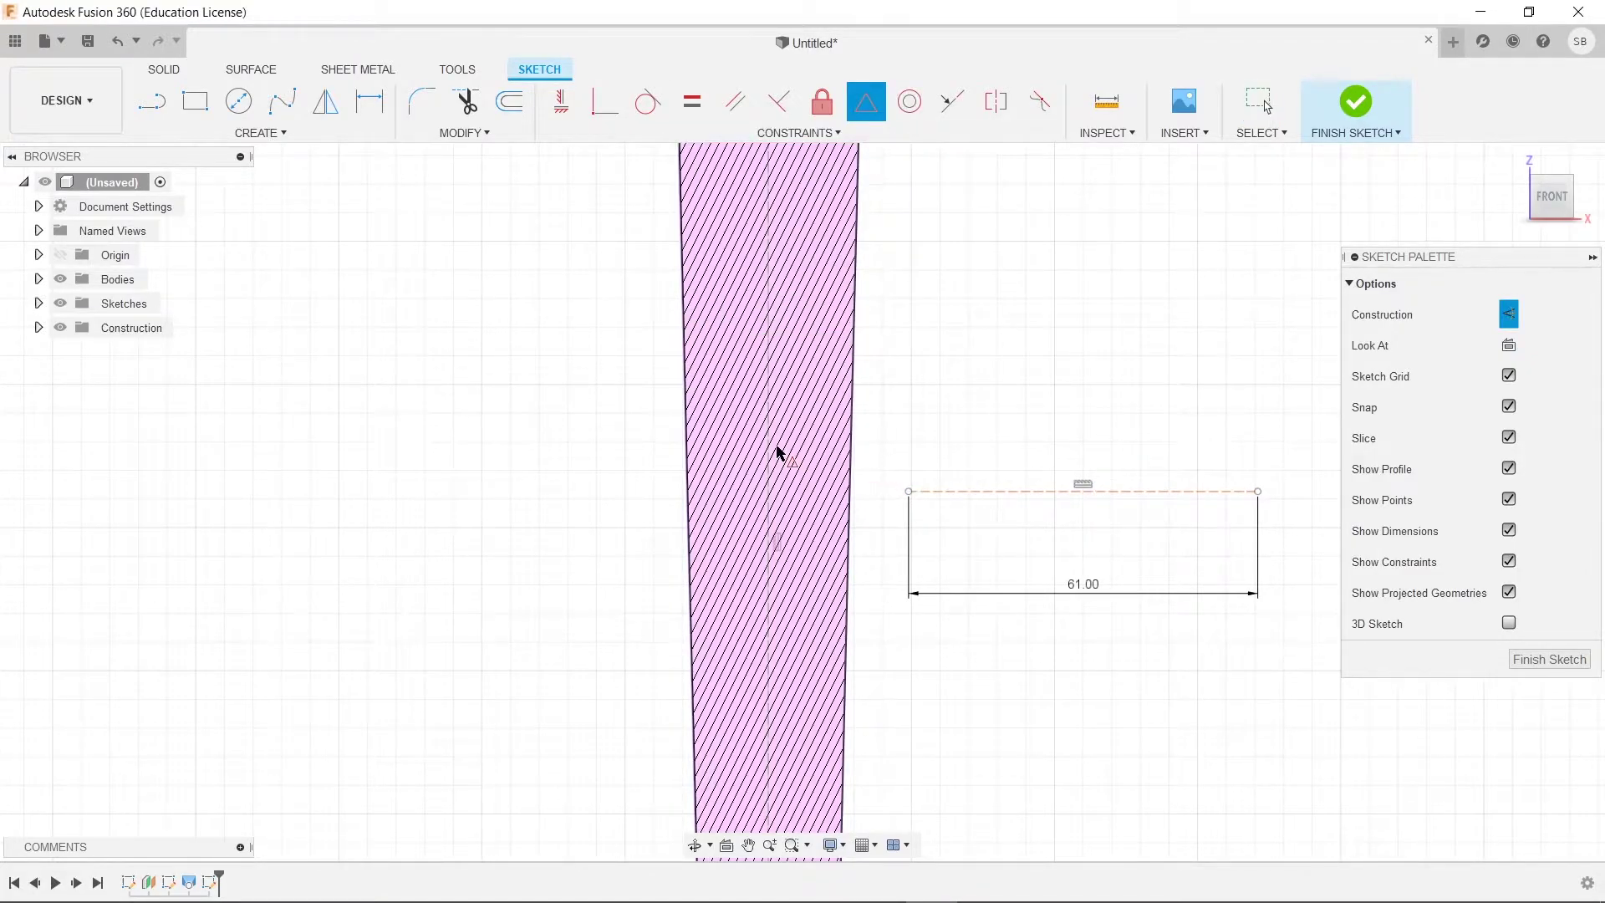
left_click(1042, 501)
left_click(771, 478)
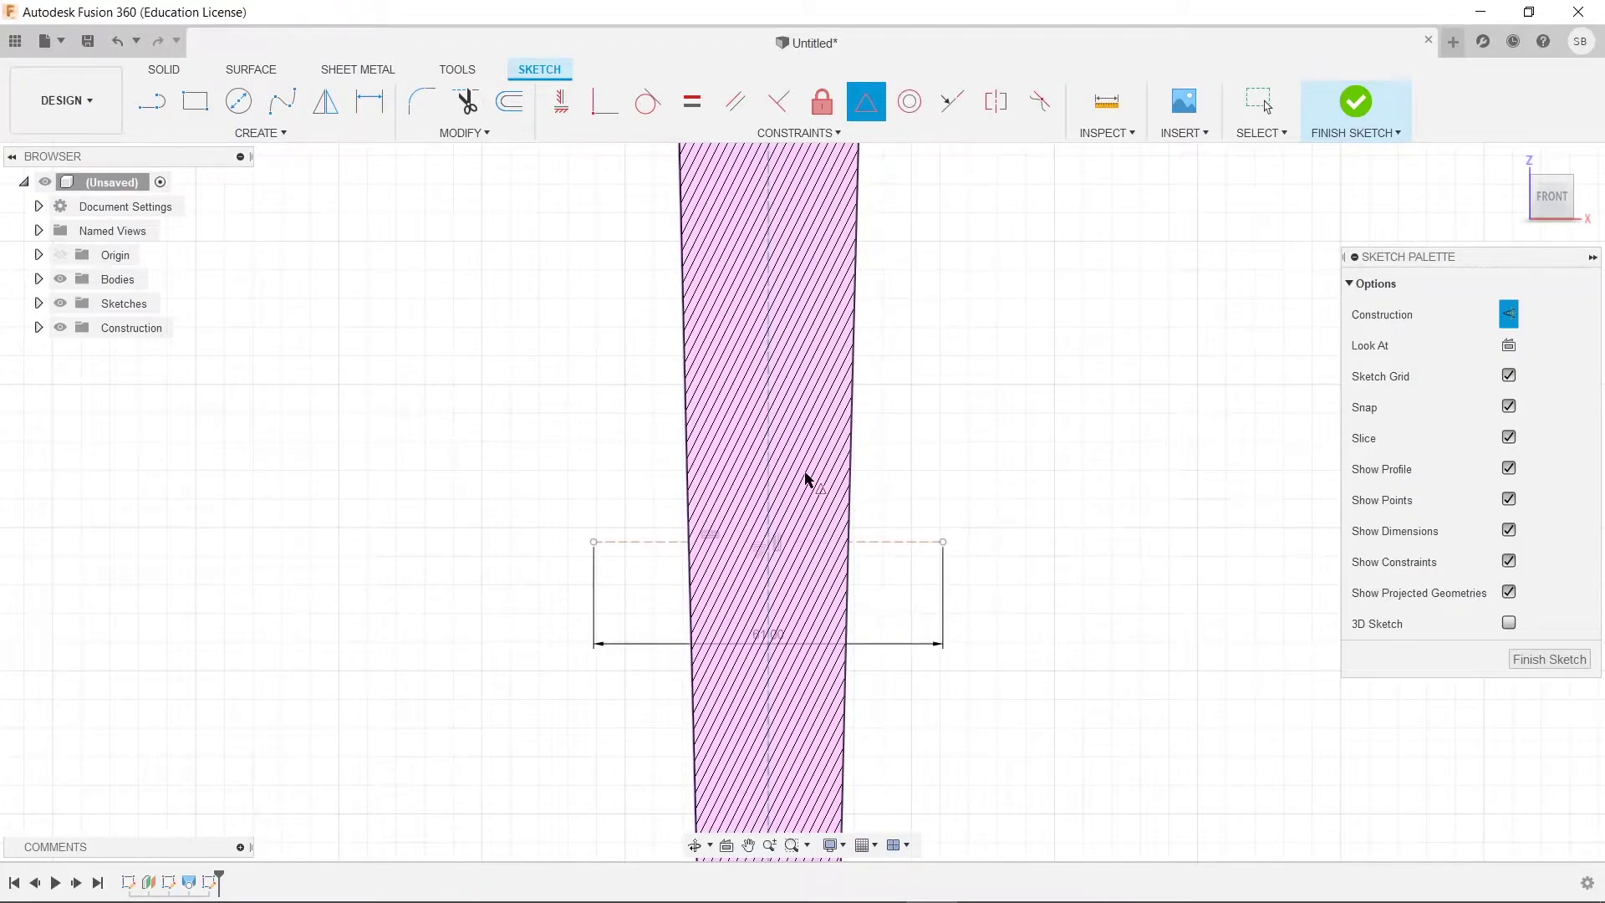
key("Escape")
scroll(1047, 512, "down", 4)
middle_click_drag(1045, 515, 1027, 461)
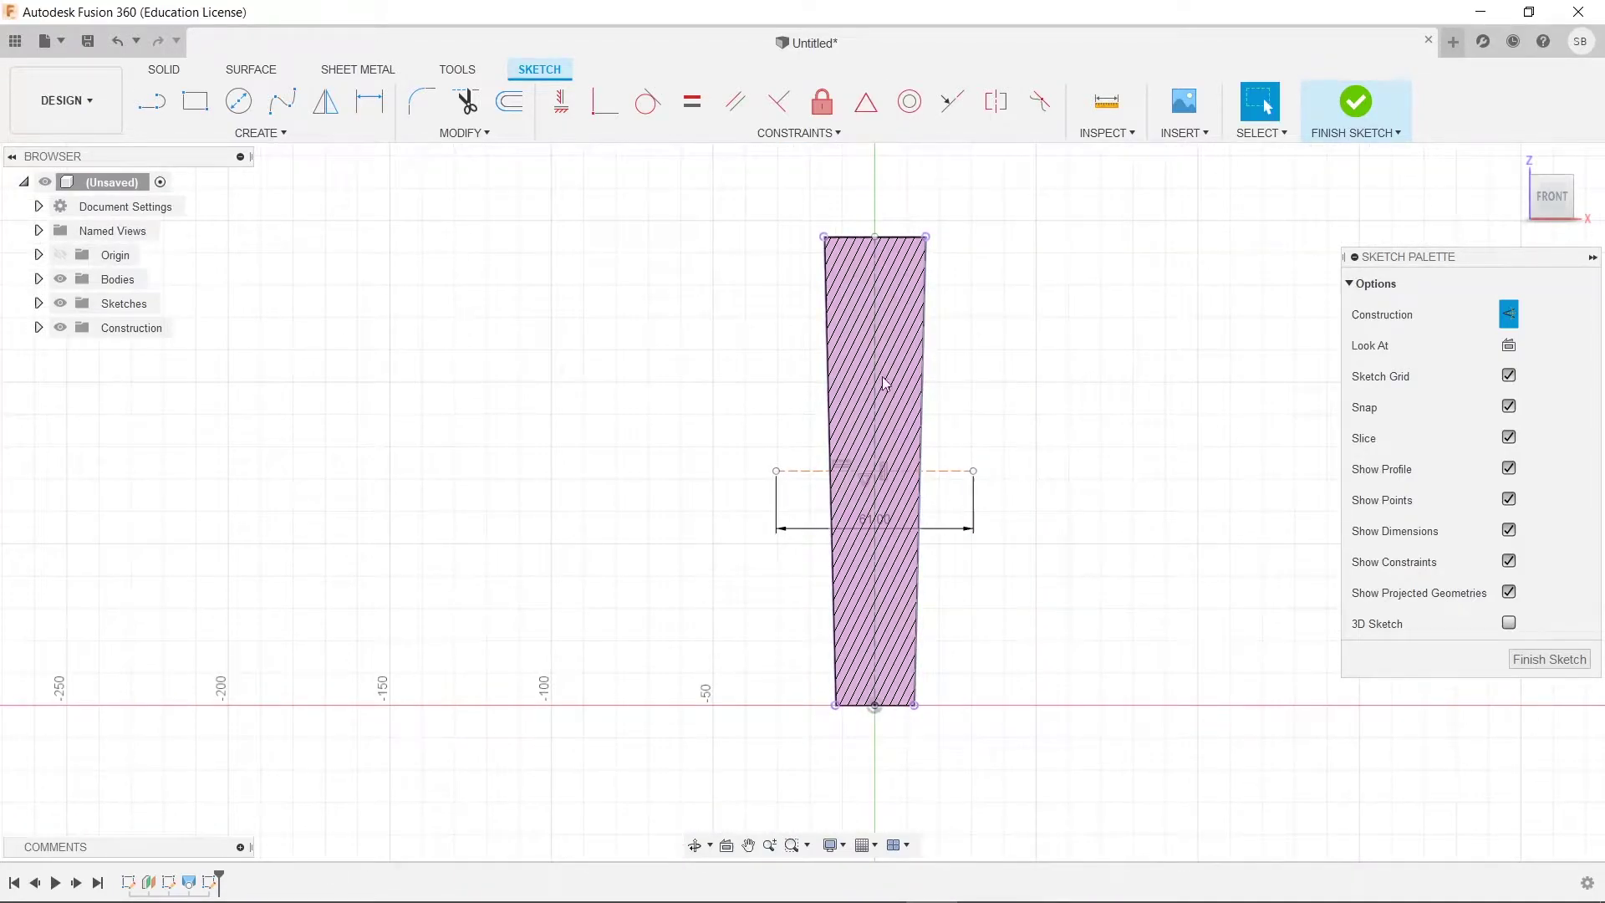
scroll(978, 464, "up", 2)
scroll(978, 465, "up", 2)
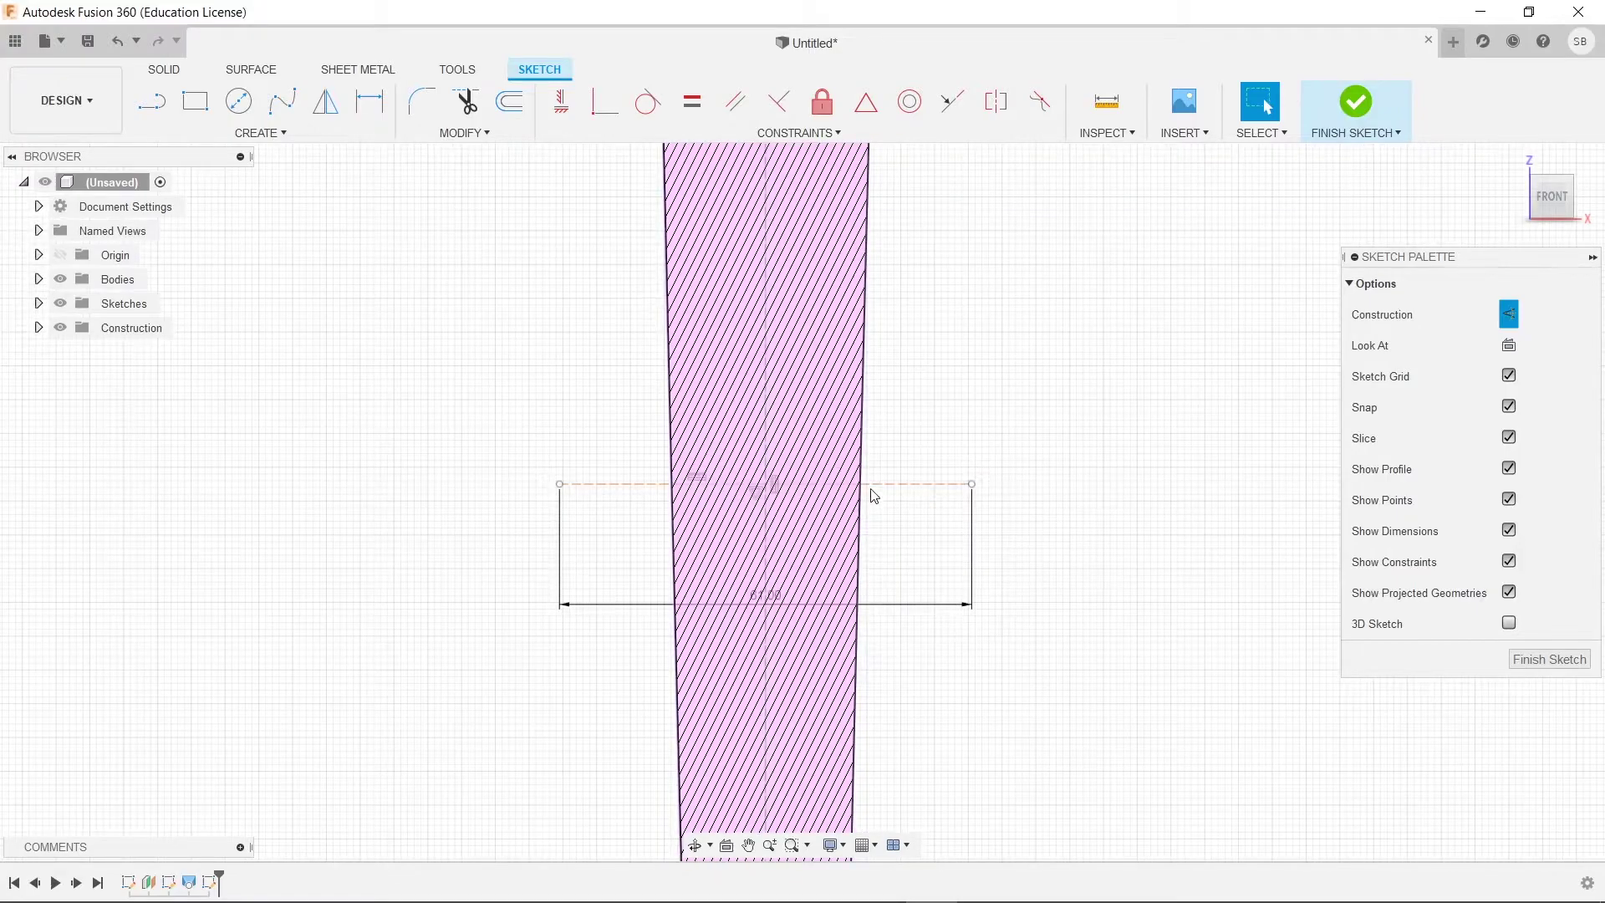
scroll(971, 490, "up", 3)
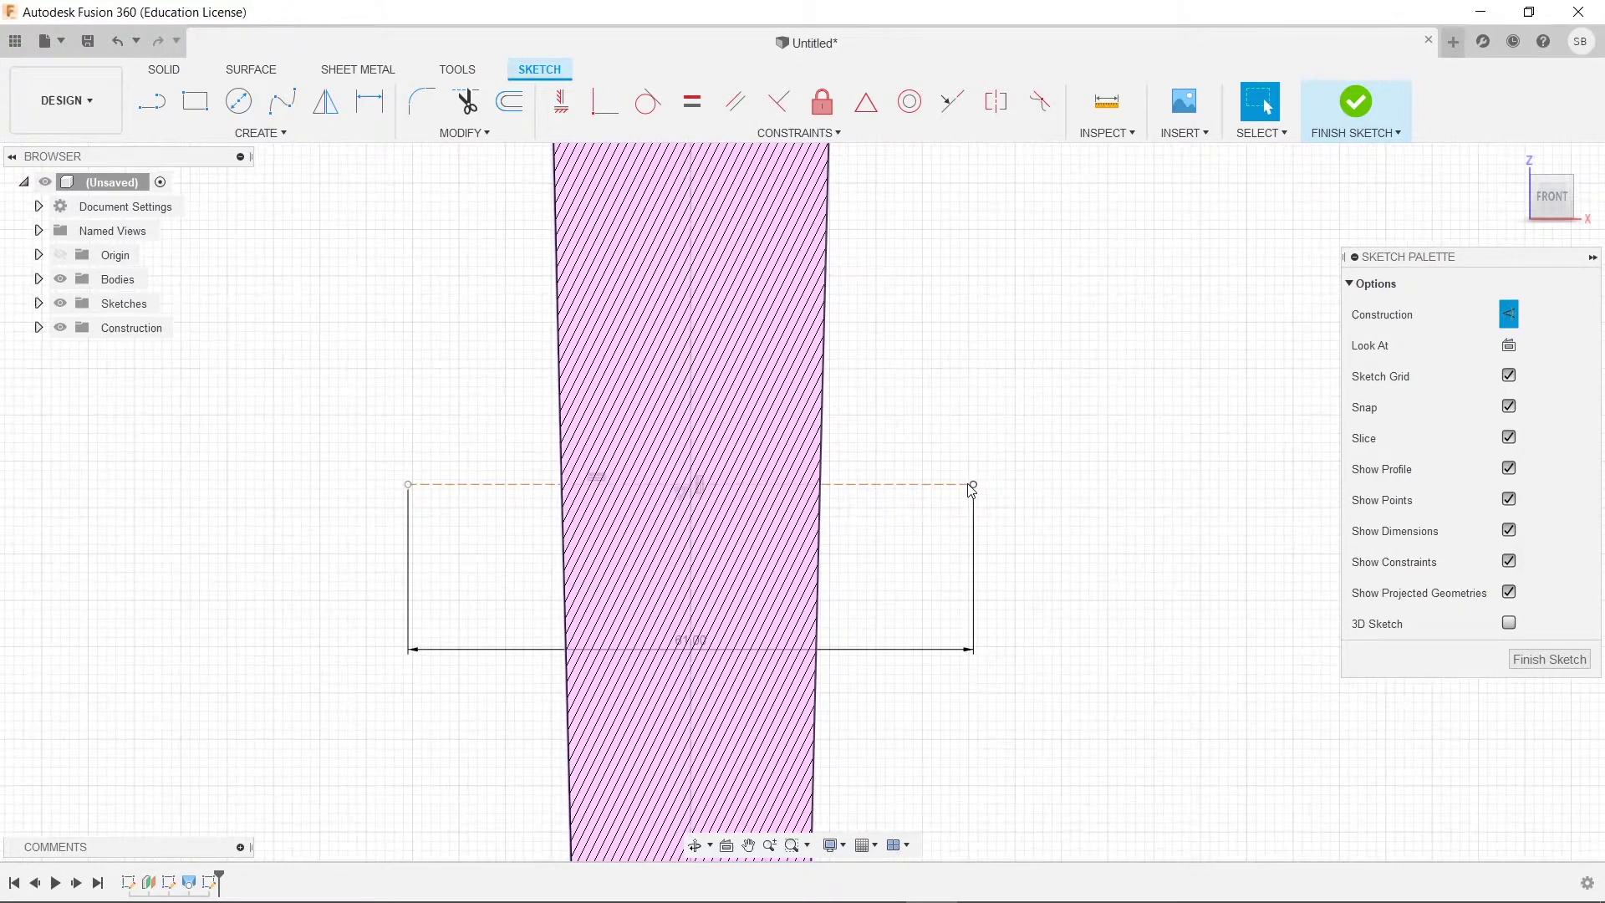
Step: Draw a 20 mm line down the body's slanted outer edge from its intersection with the horizontal construction line
key("l")
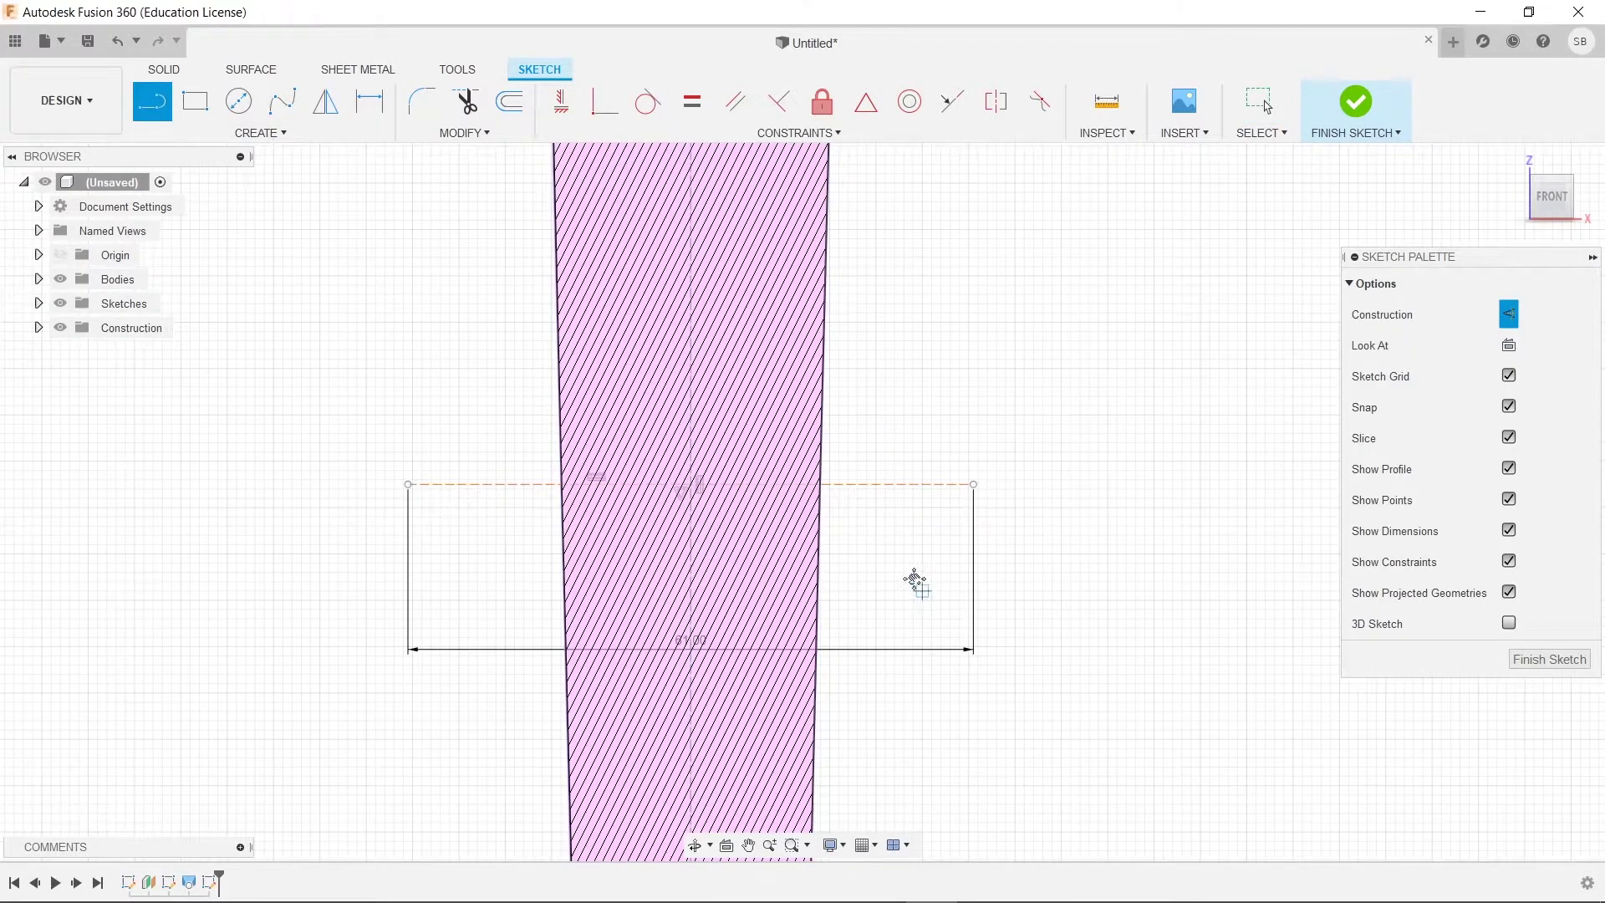
scroll(914, 548, "up", 3)
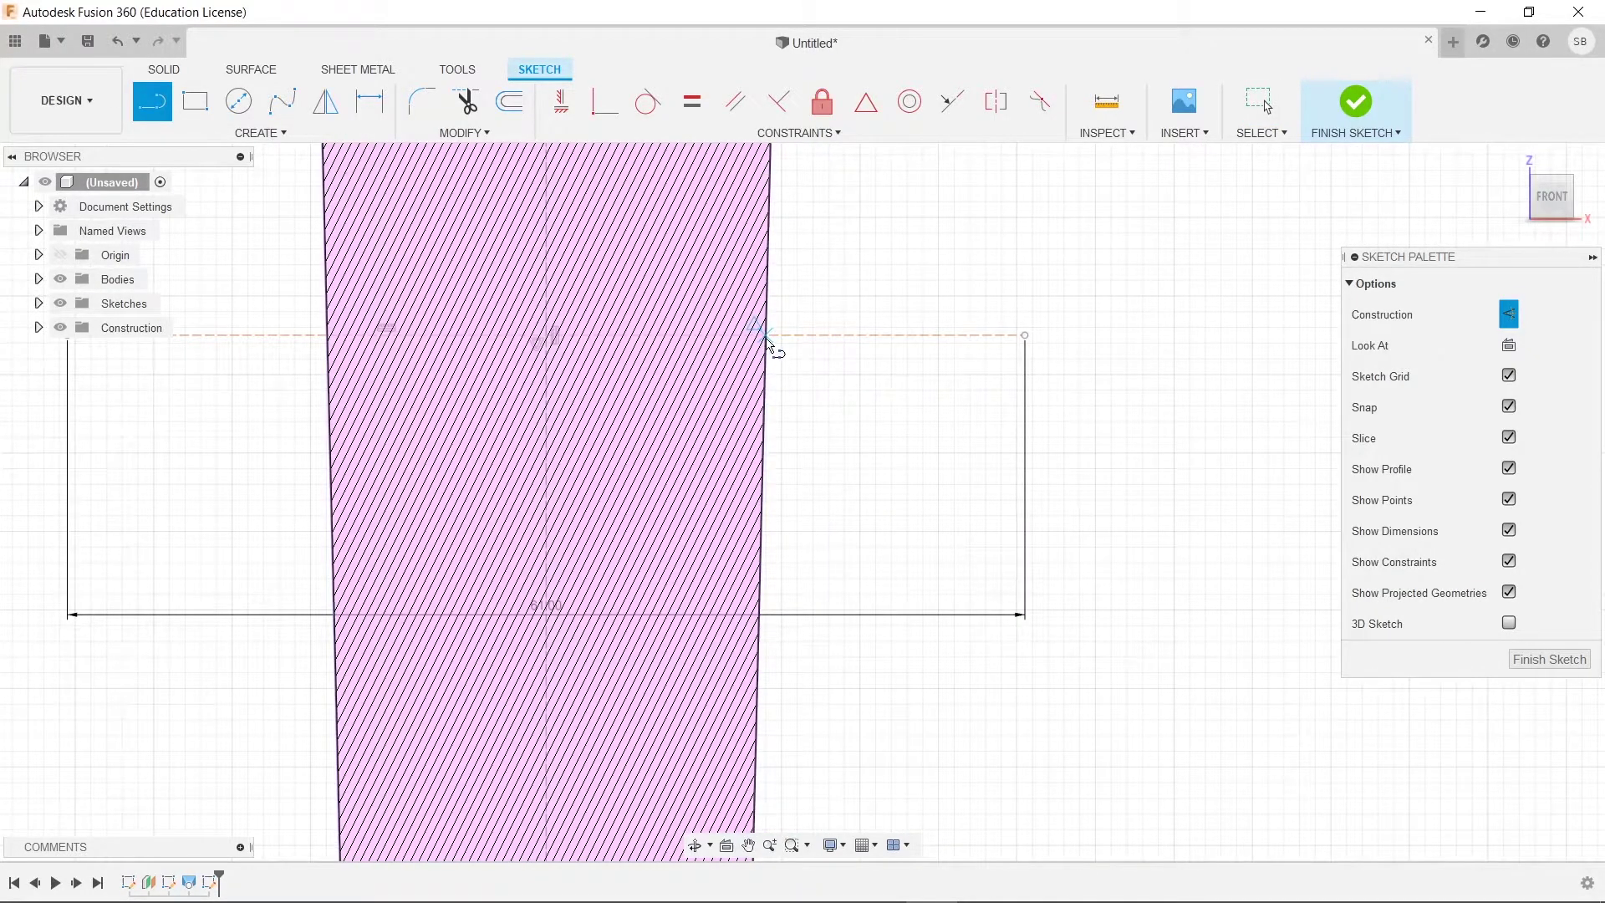
left_click(768, 335)
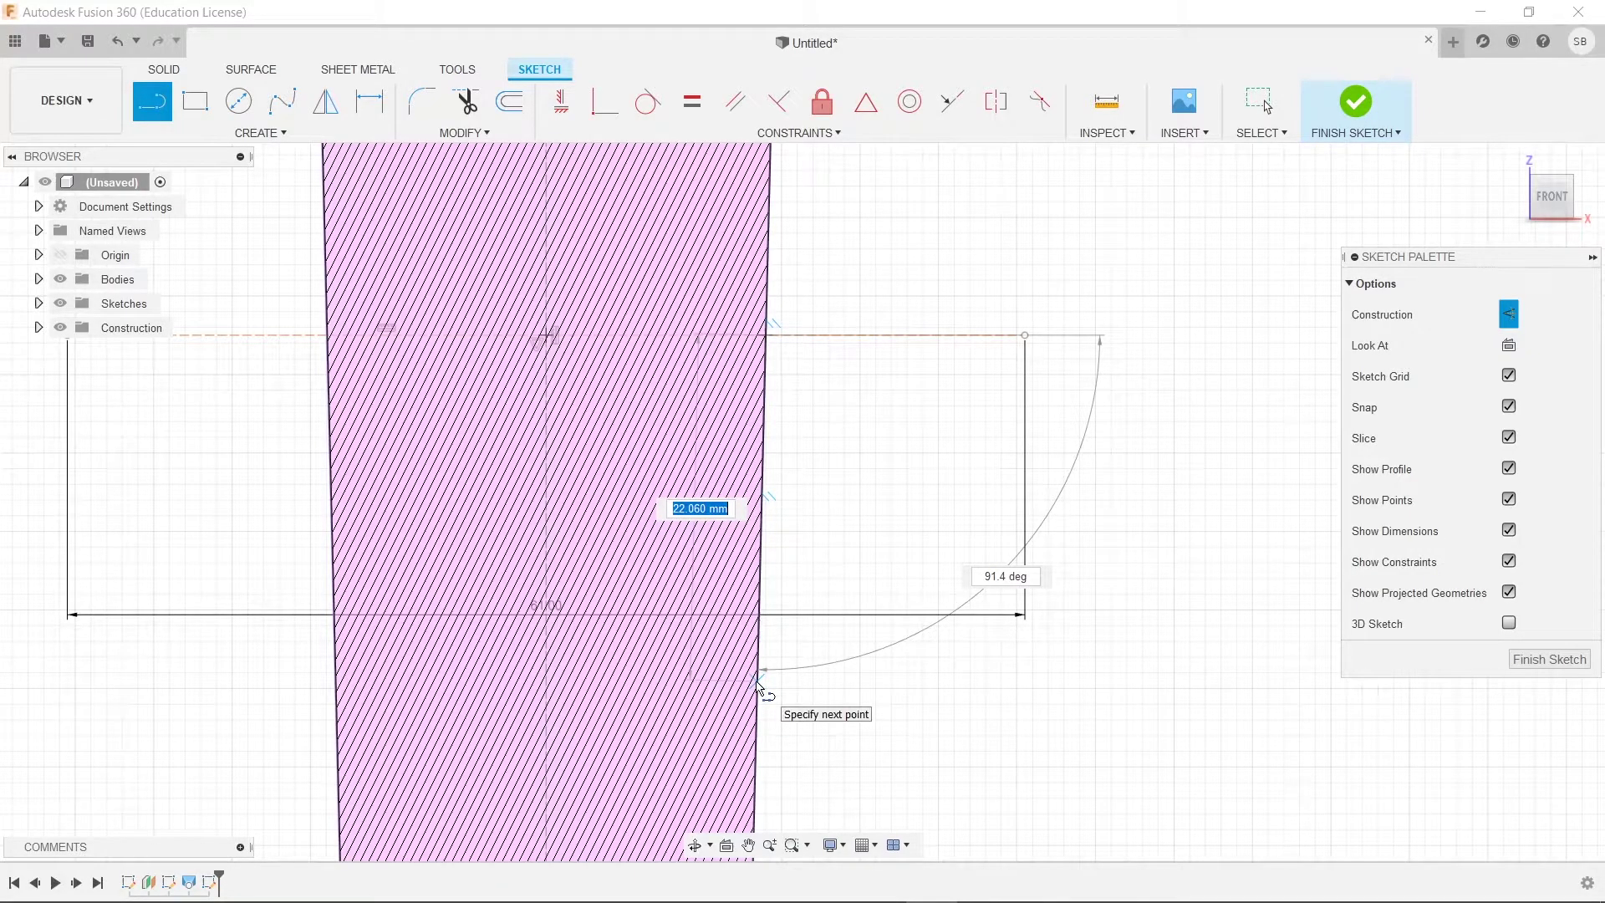
key("Return")
key("Escape")
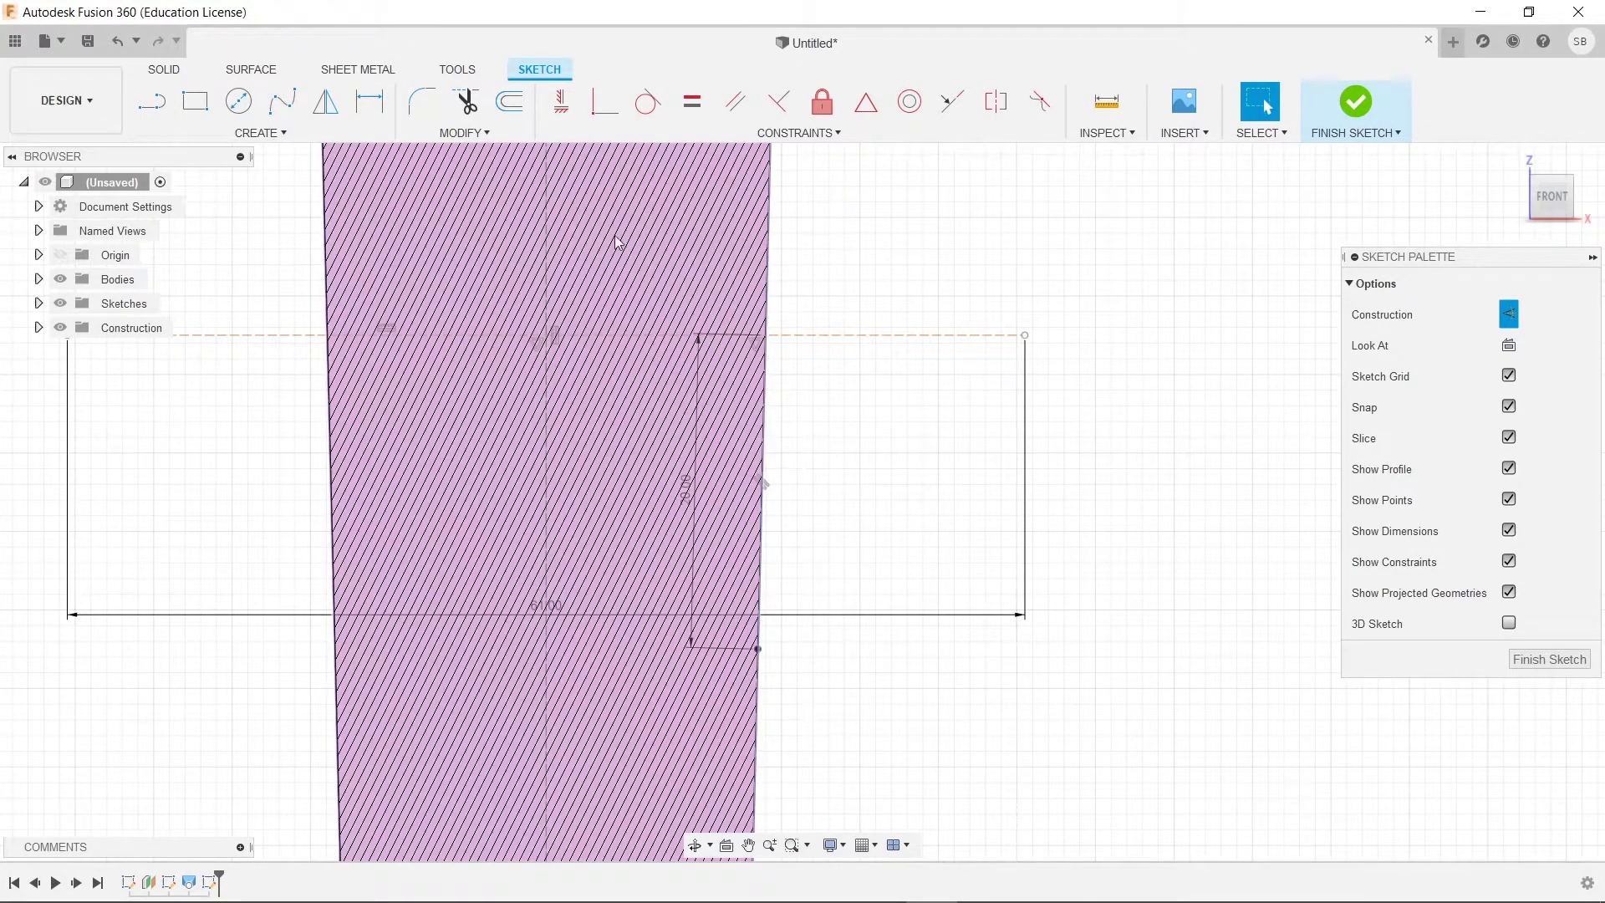
key("l")
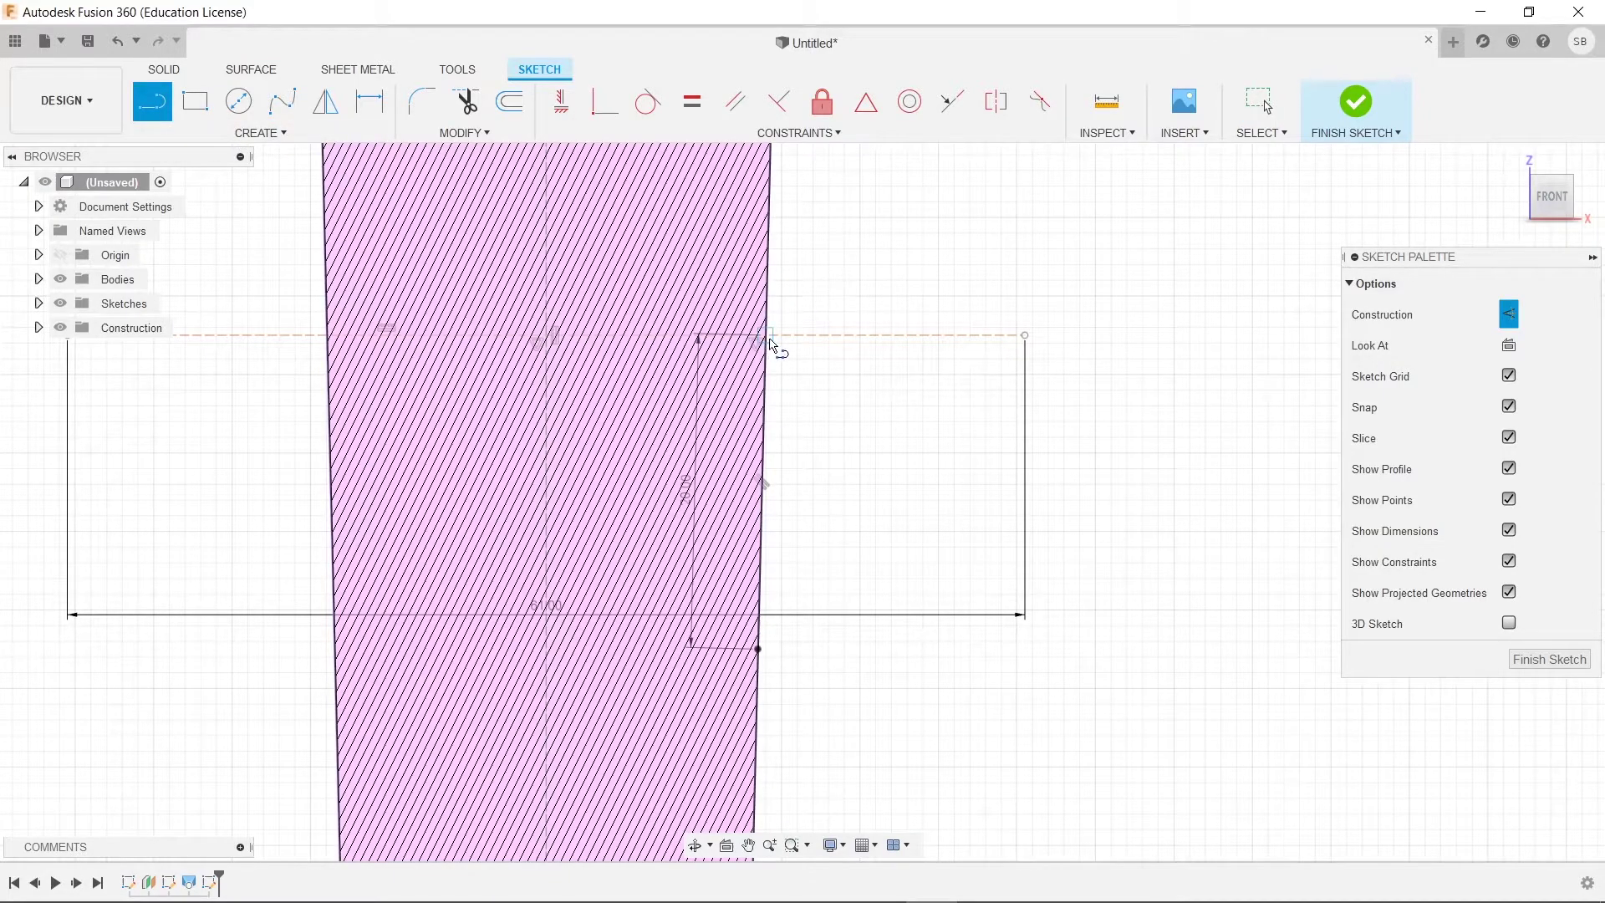
left_click(770, 337)
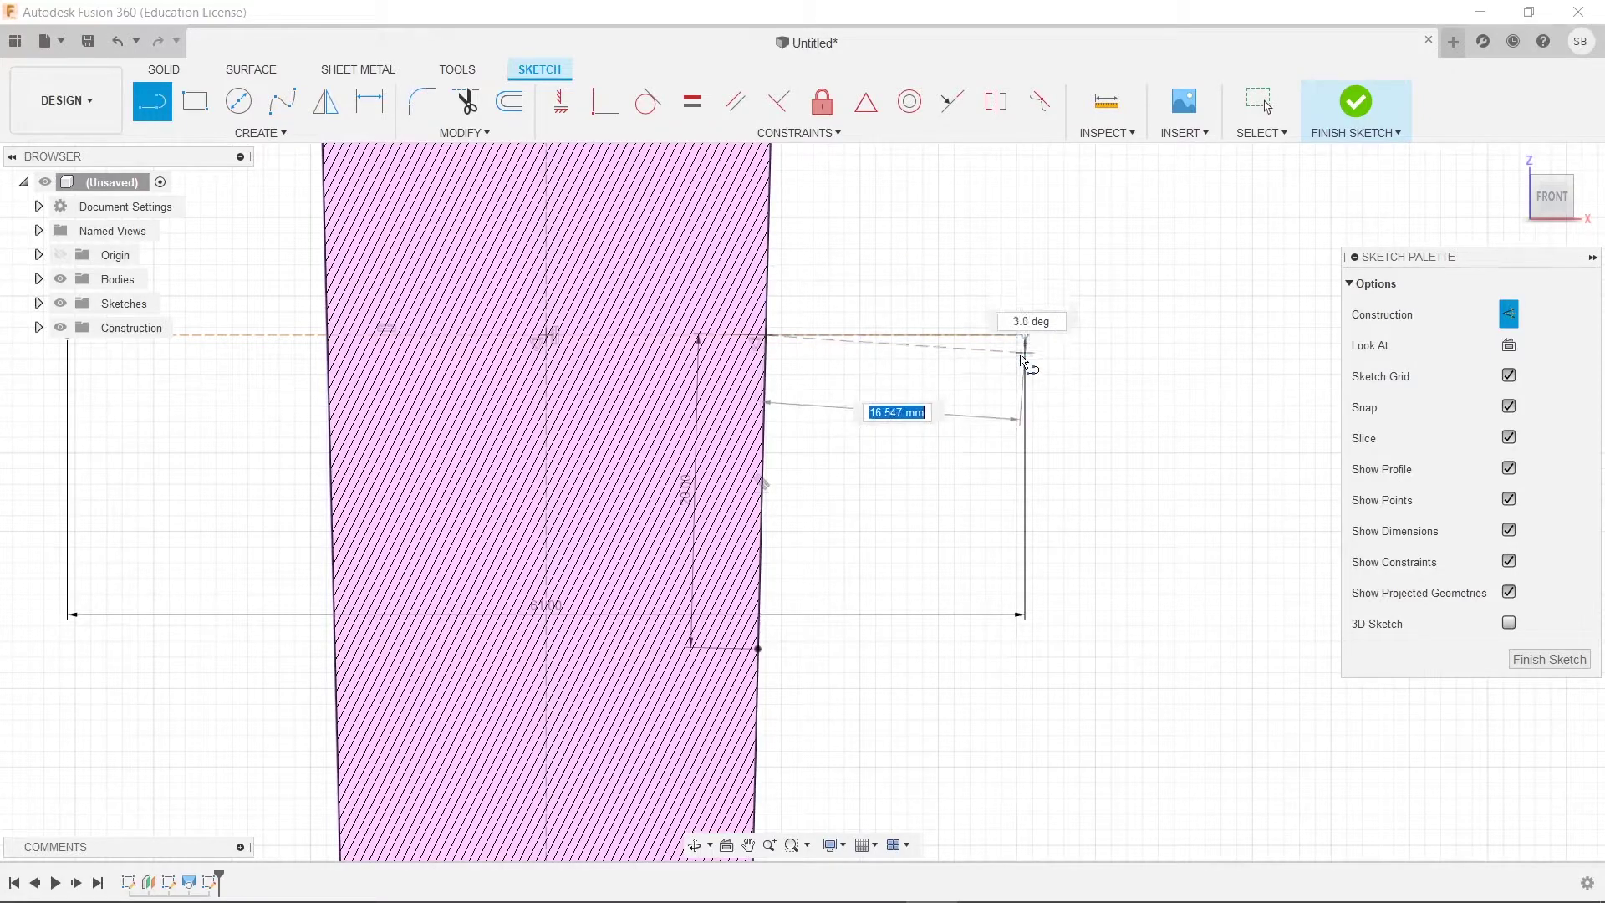
key("Escape")
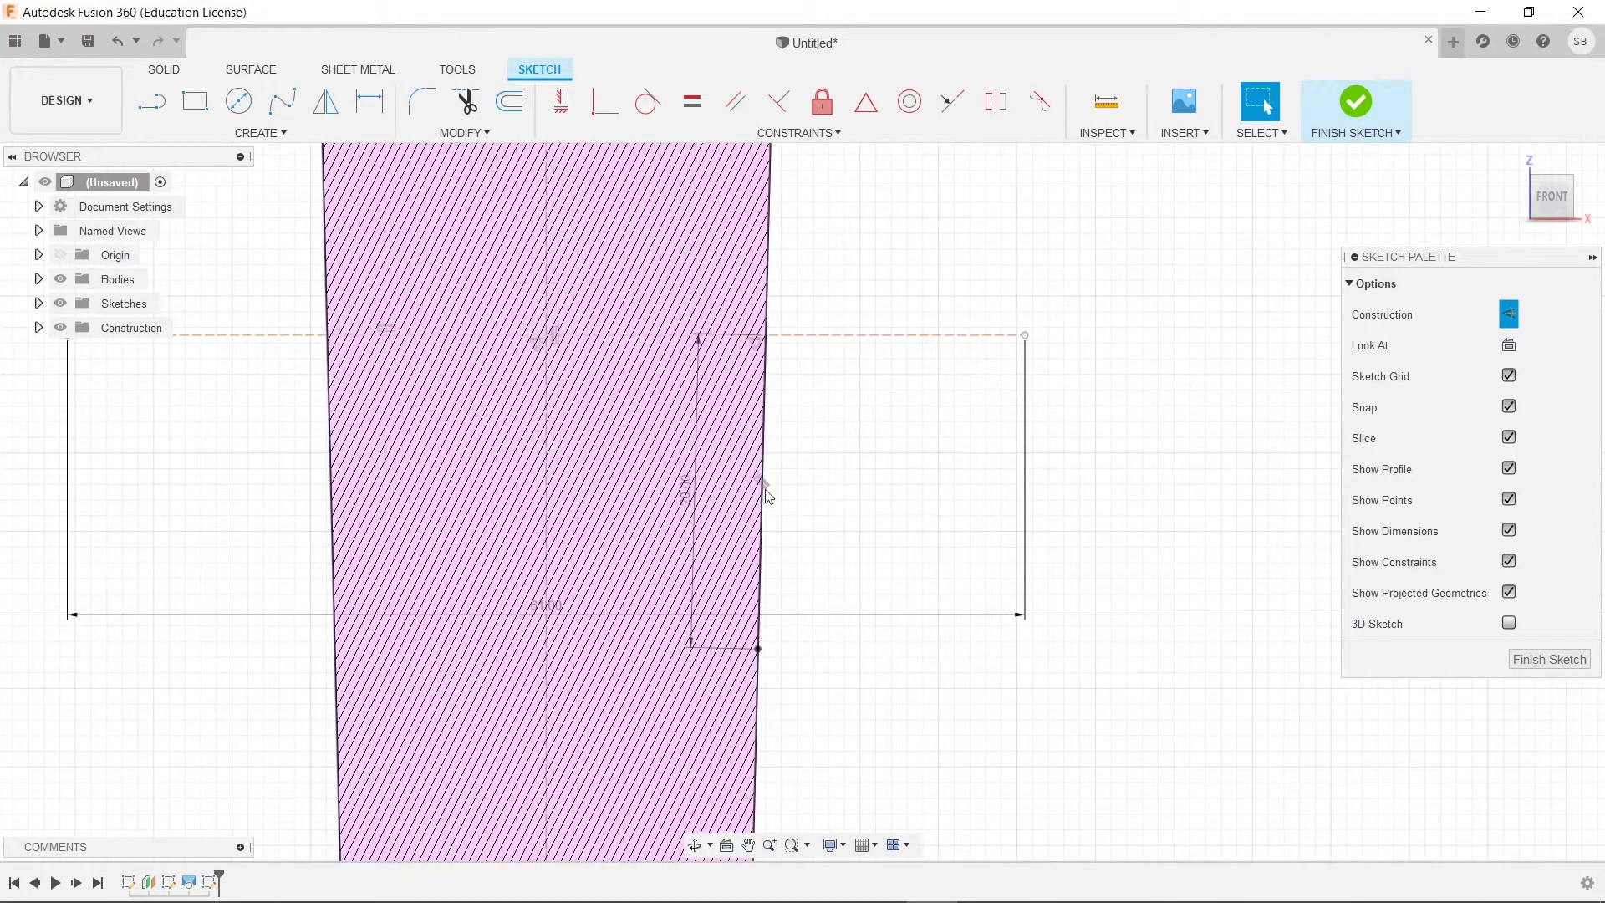
Step: Convert the 20 mm line on the body's edge to a normal line and draw a 20 mm horizontal line outward from its upper end
scroll(766, 518, "up", 3)
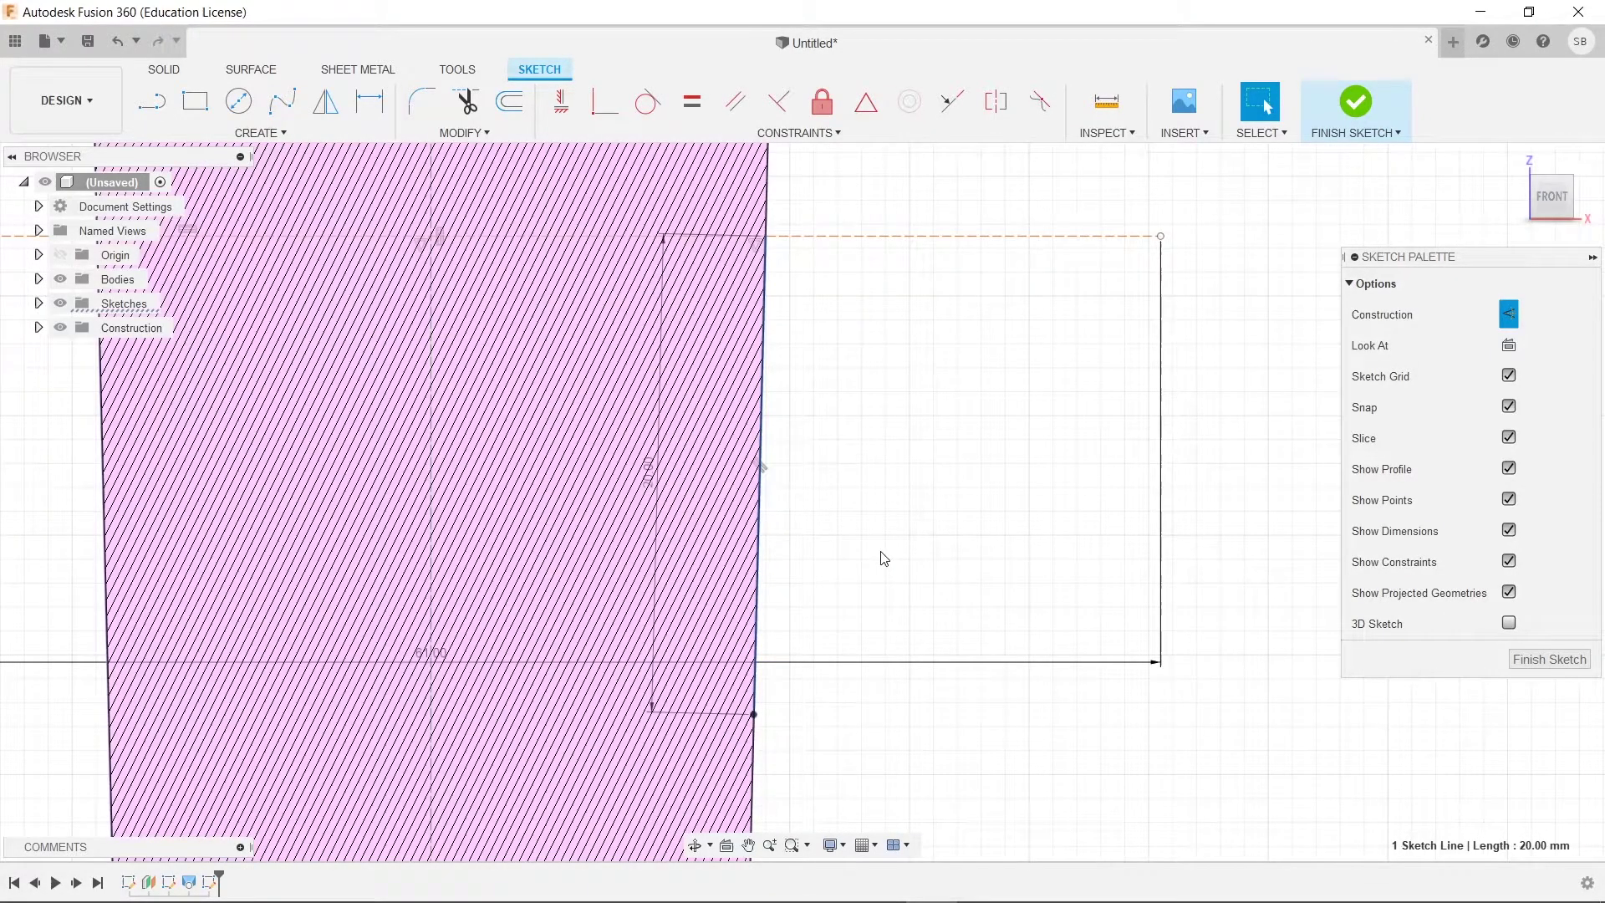
key("l")
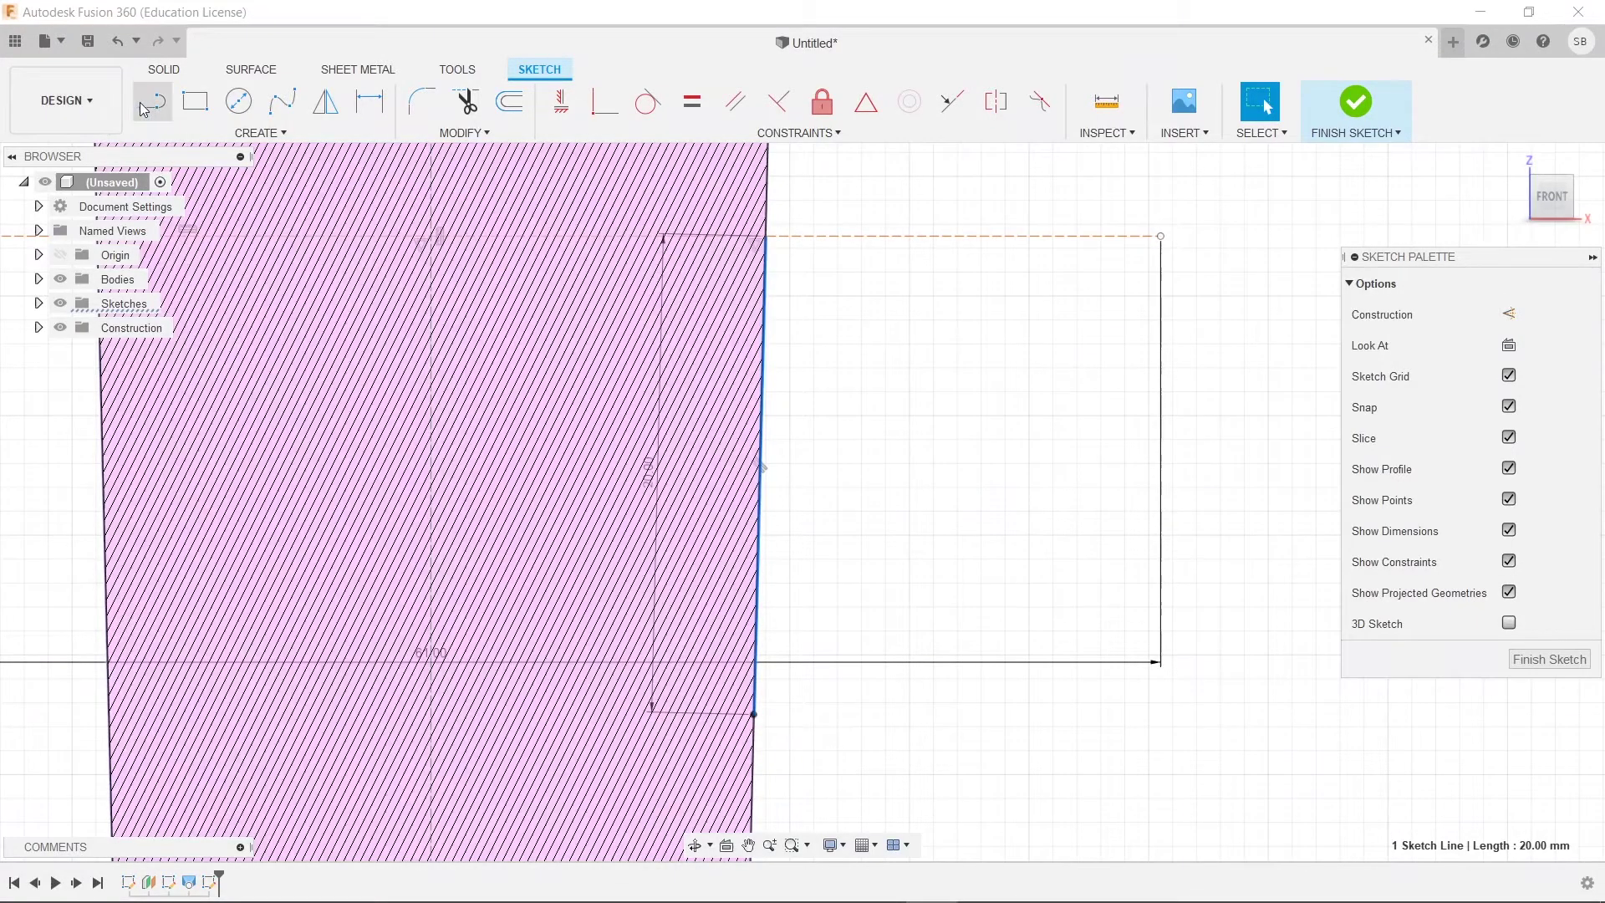
left_click(784, 241)
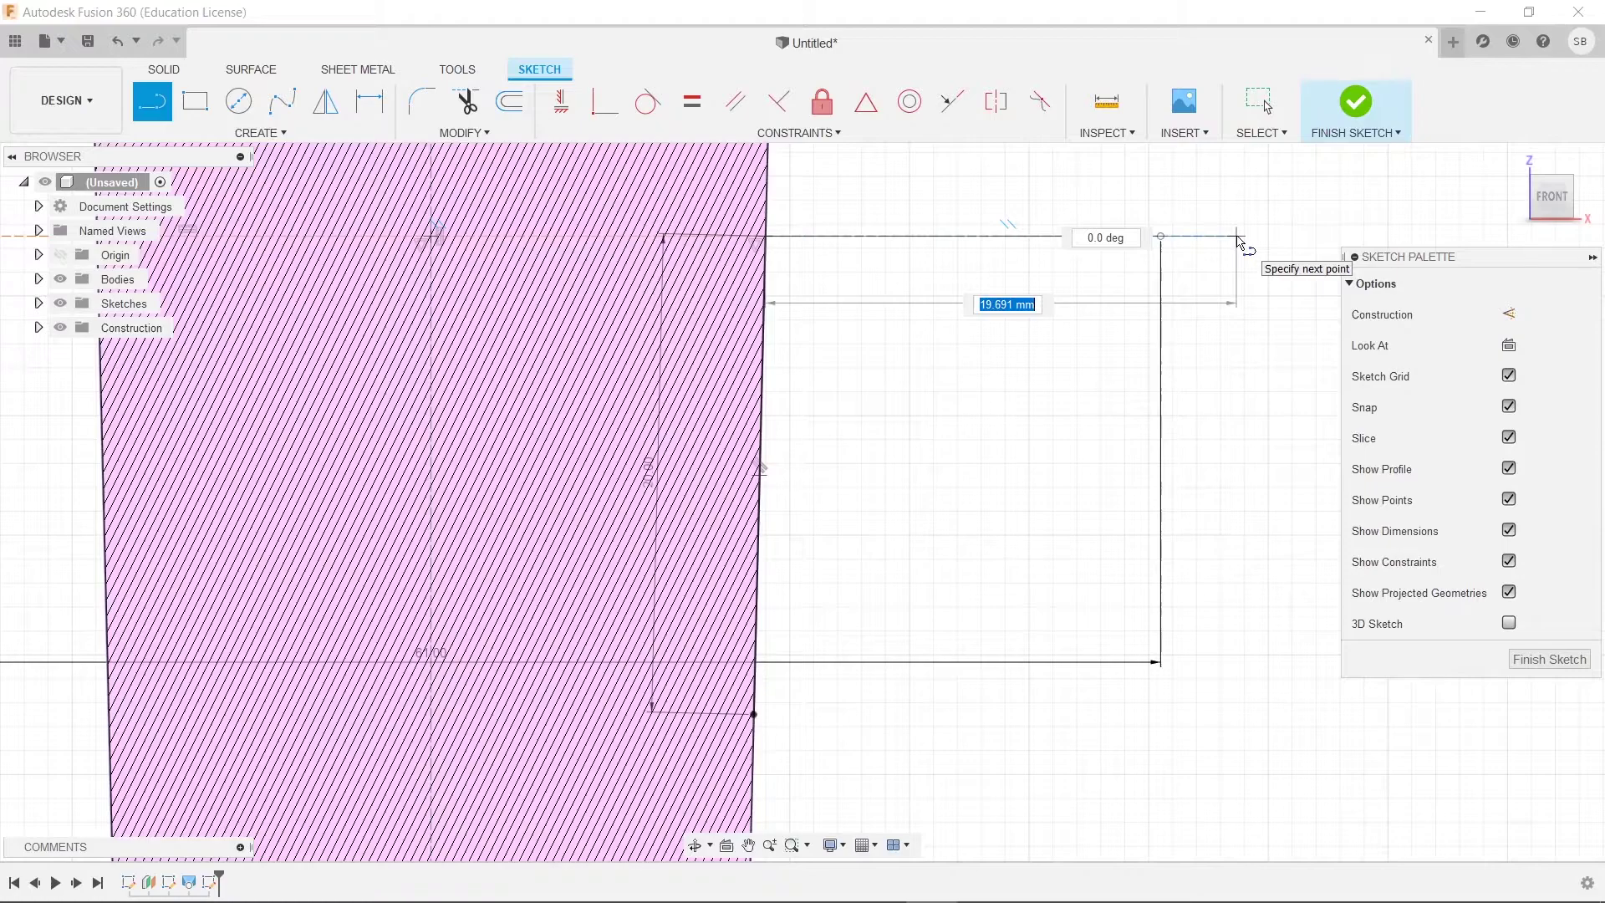
key("Tab")
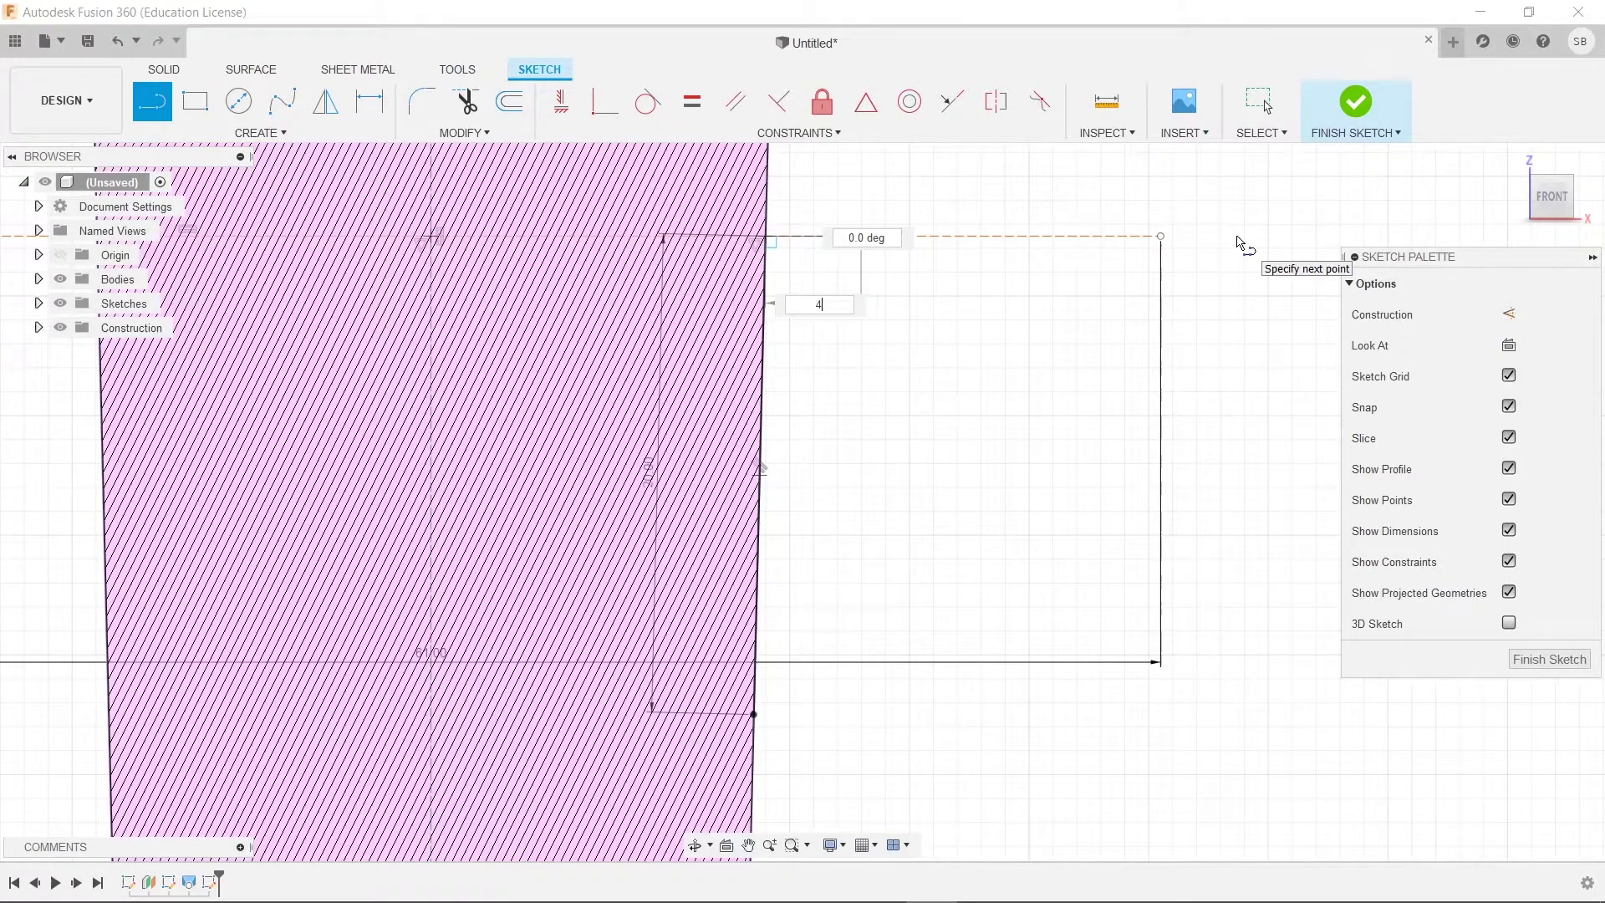
key("BackSpace")
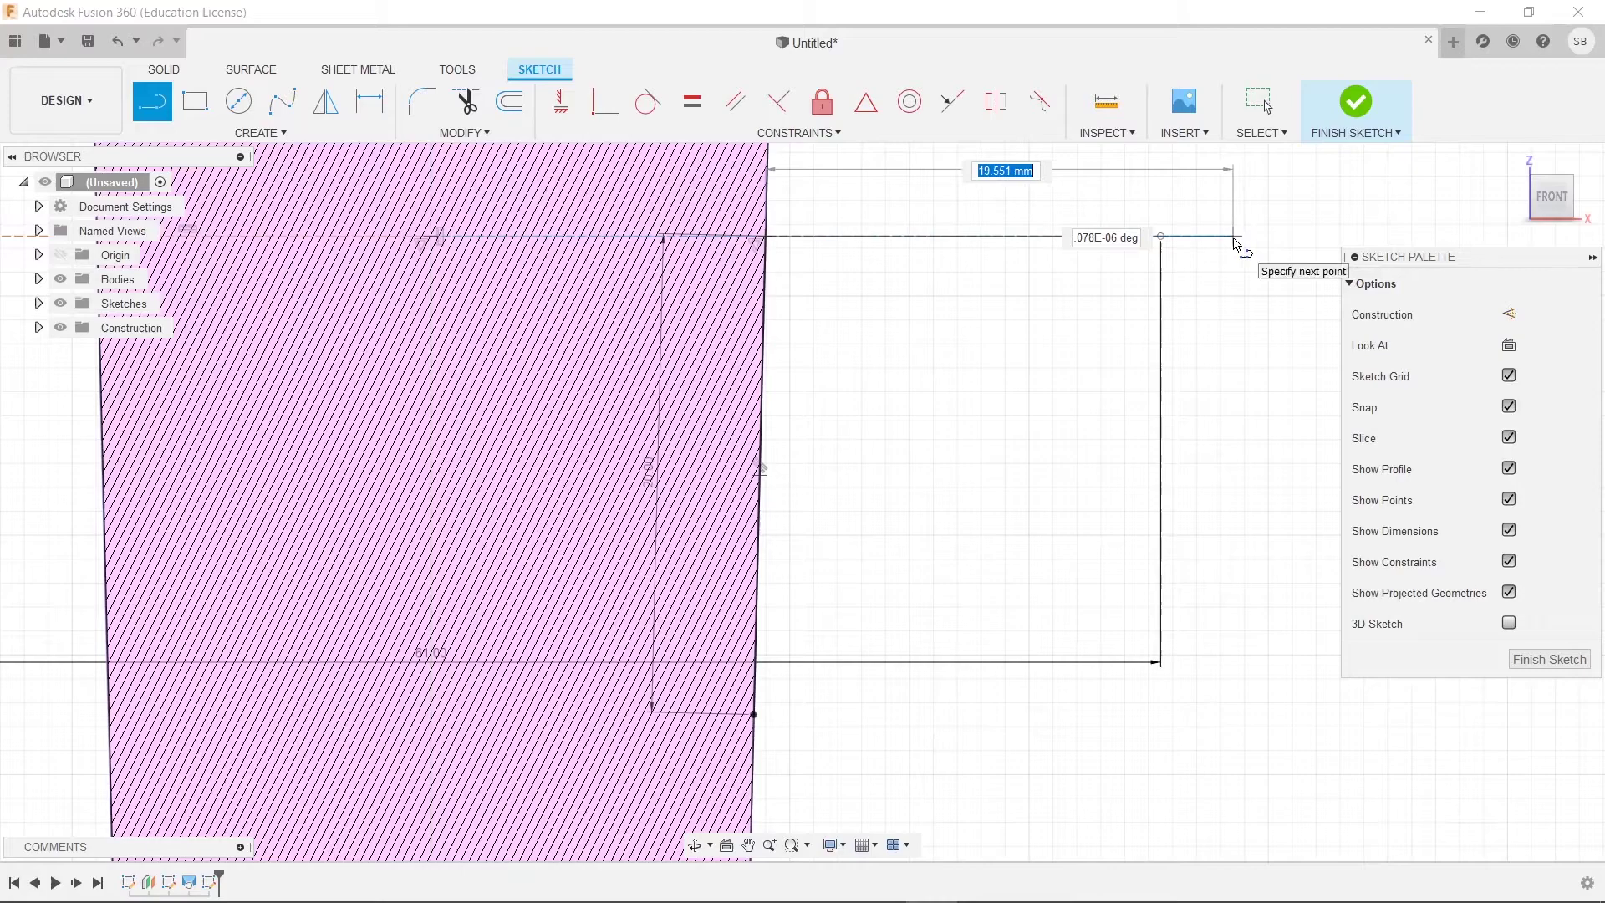
key("Return")
key("Escape")
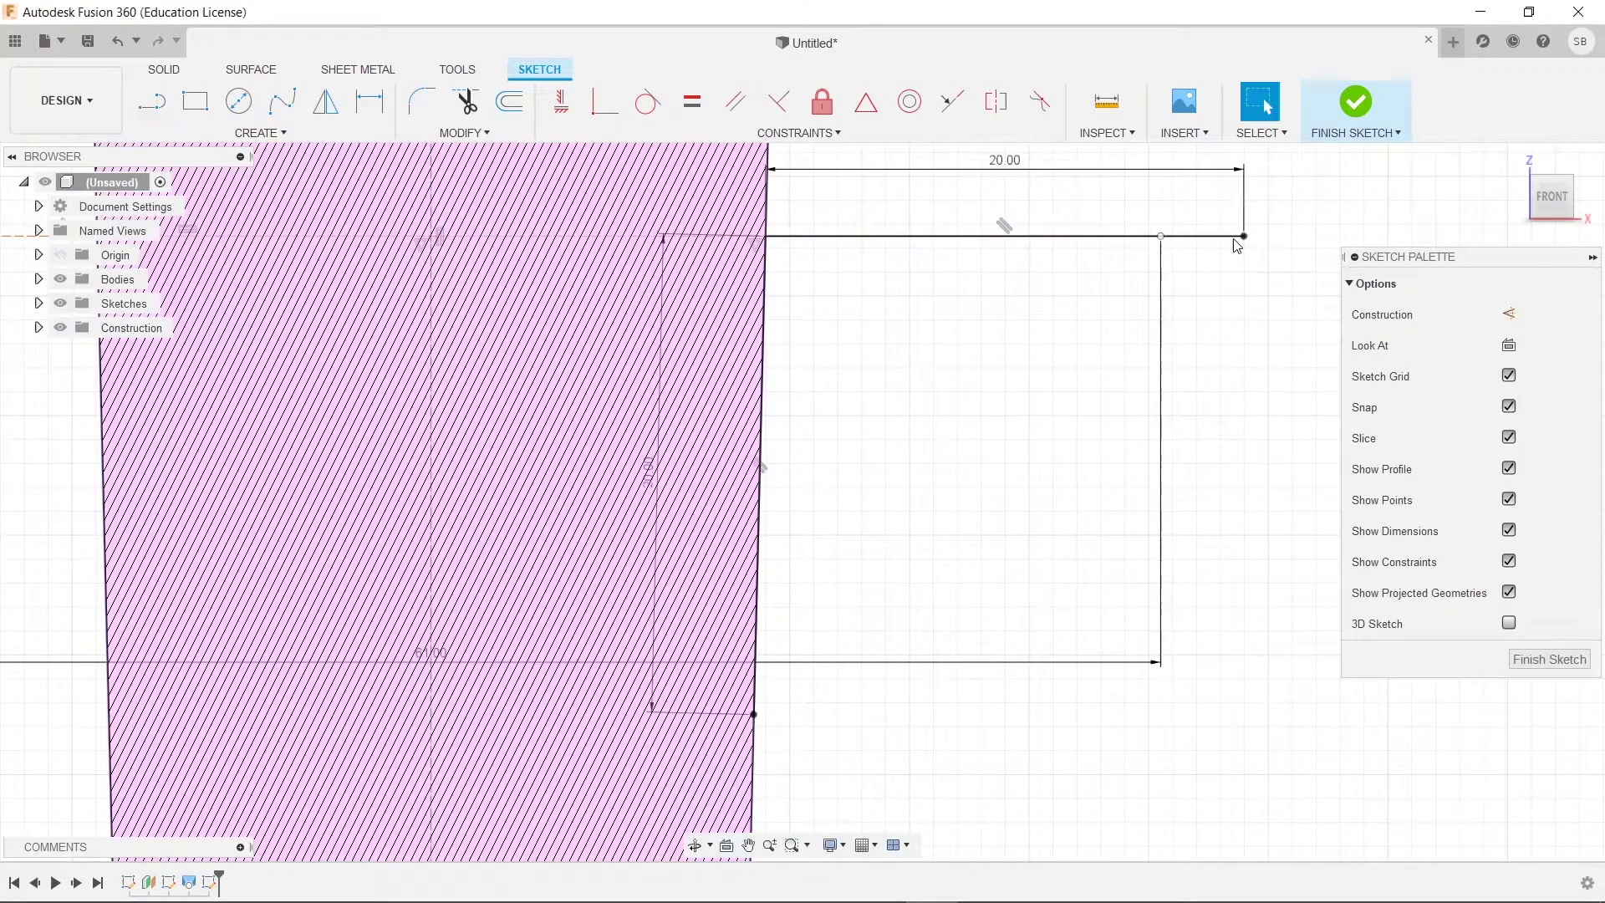
Step: Continue the profile 2 mm down from the horizontal line's outer end and back inward to directly below the construction line's endpoint
key("l")
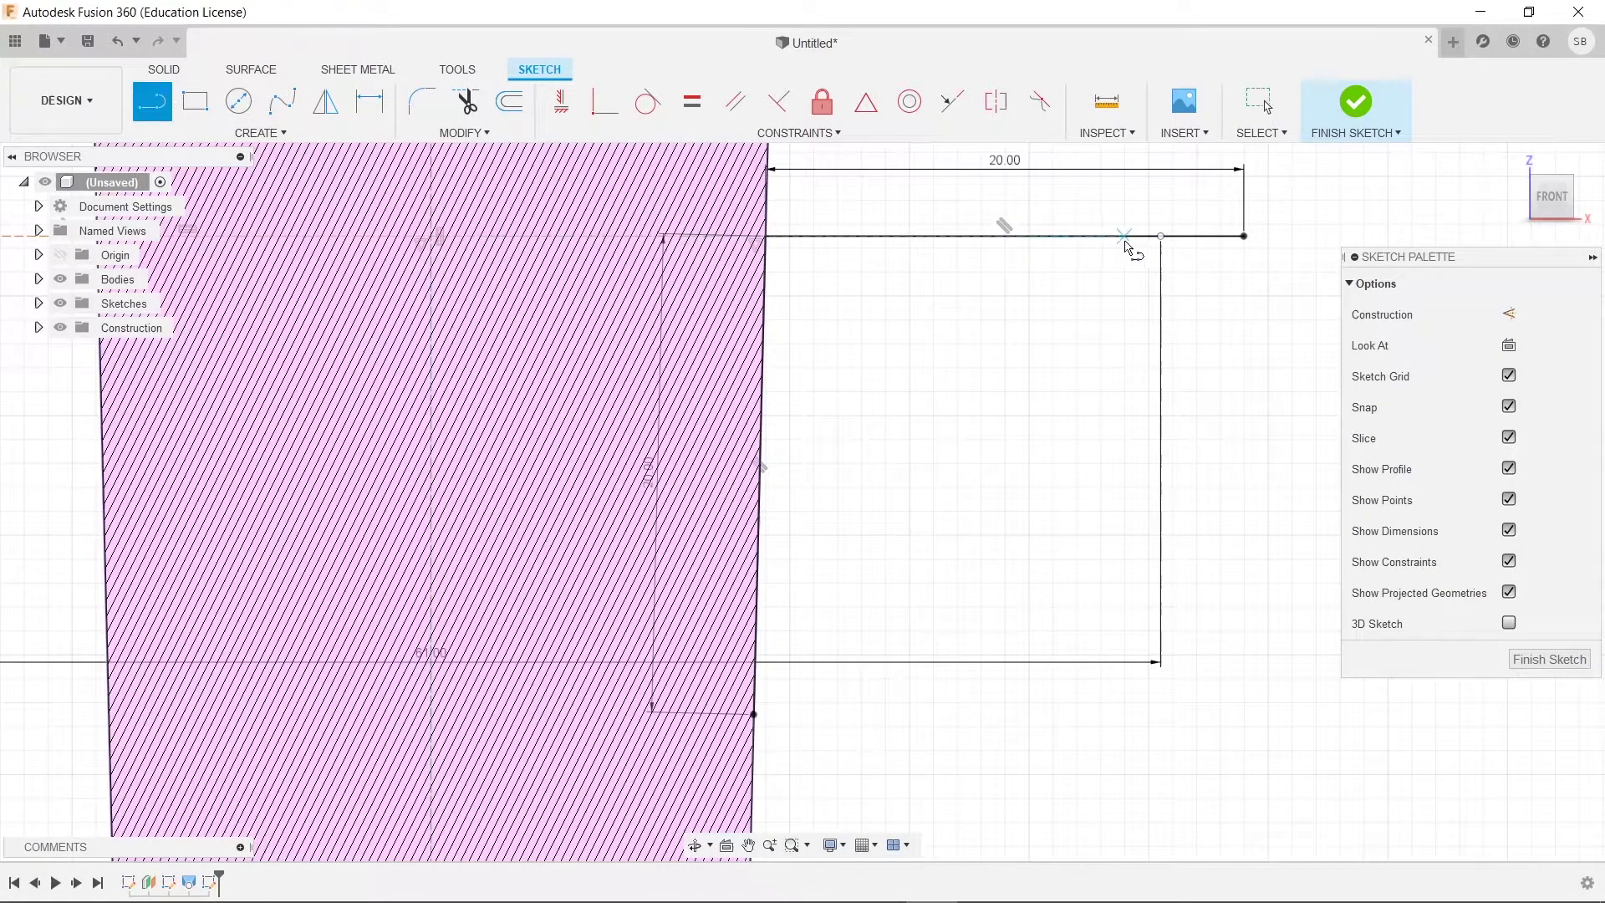
left_click(1248, 242)
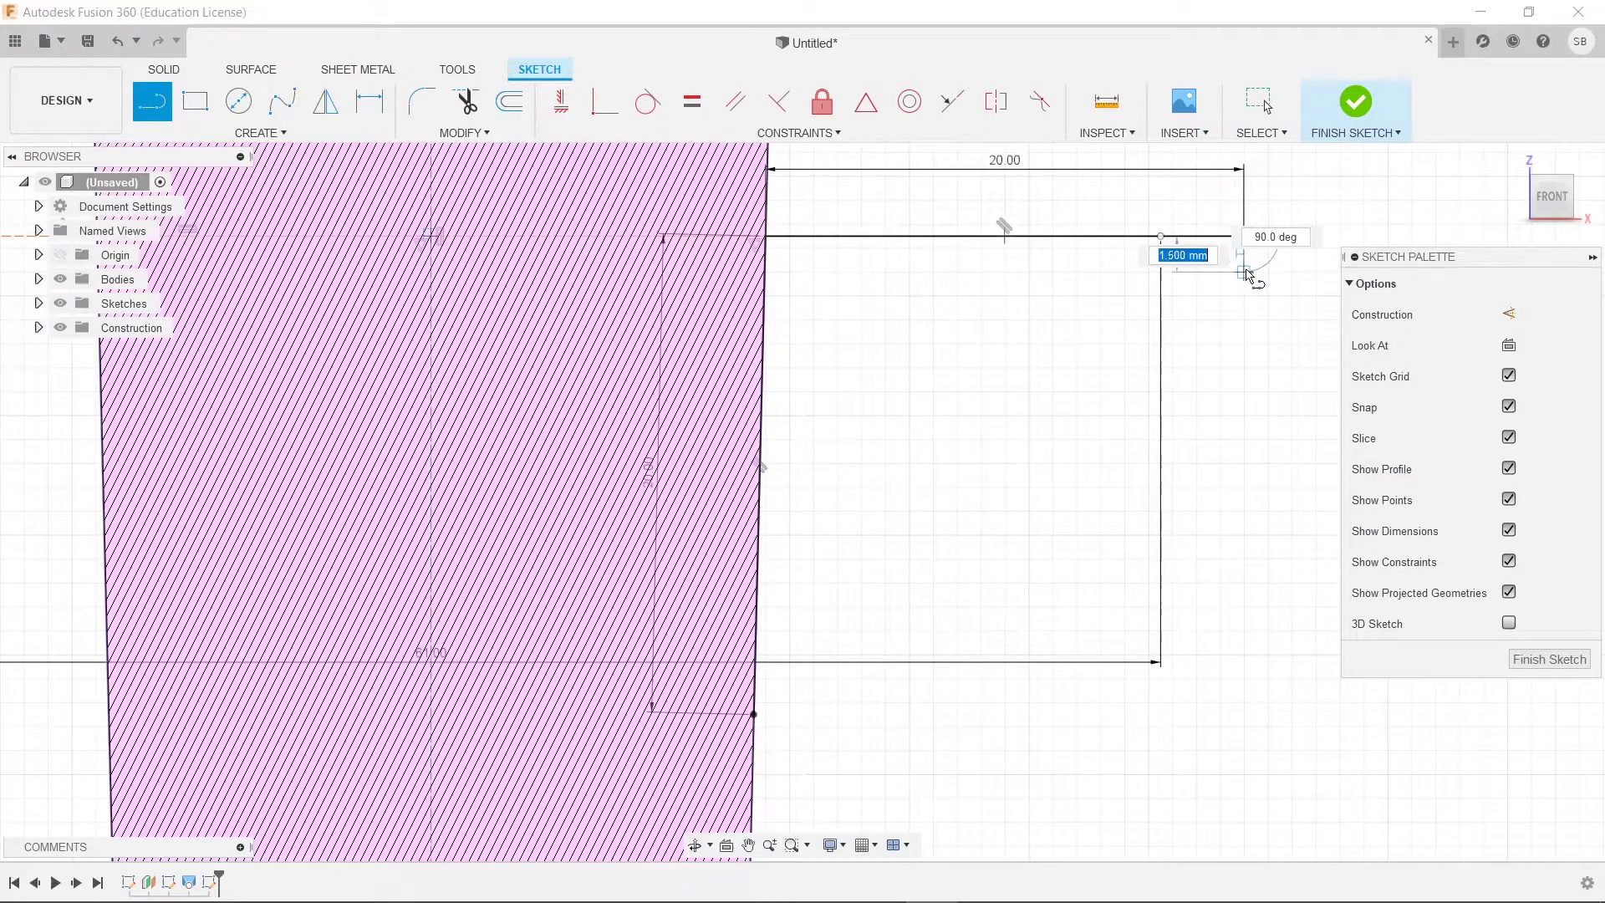
type("2")
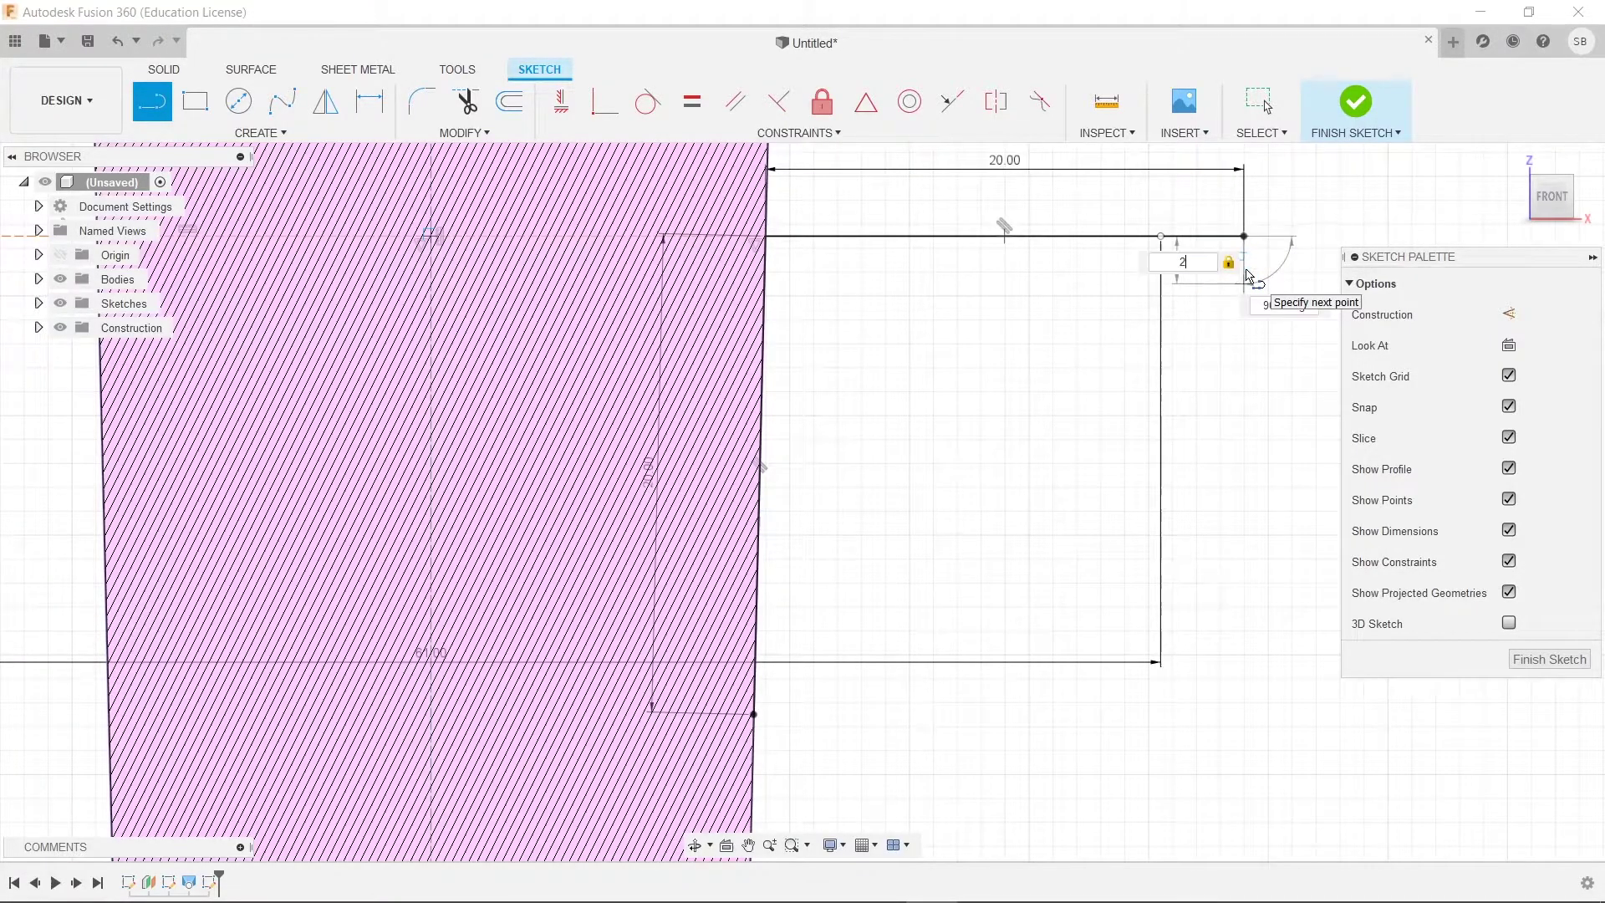
key("Return")
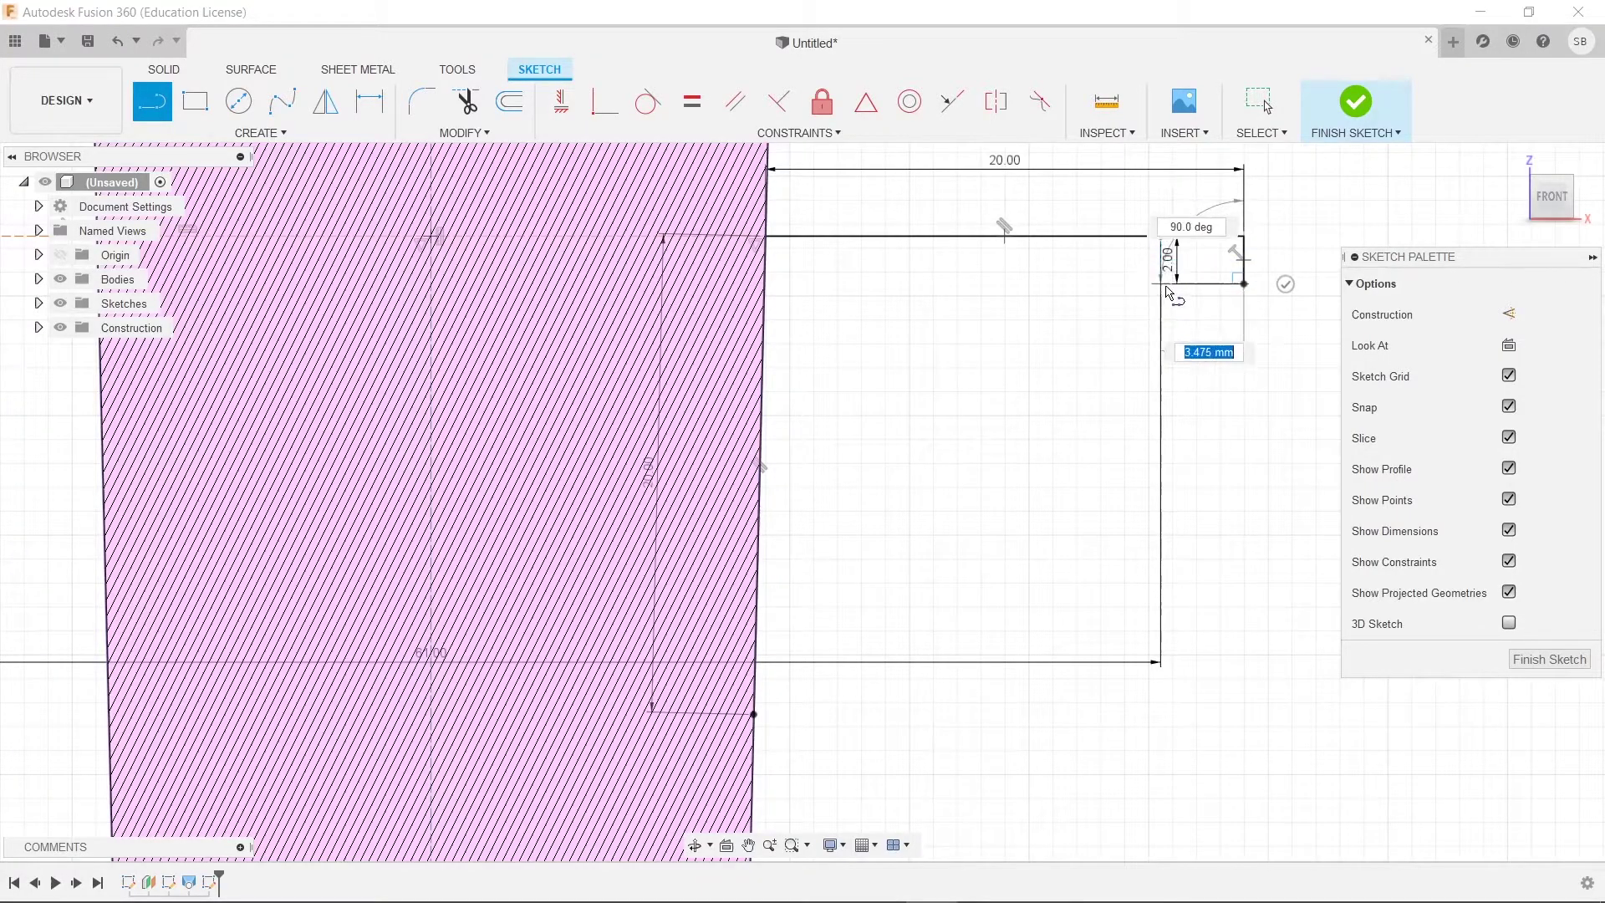
left_click(1162, 285)
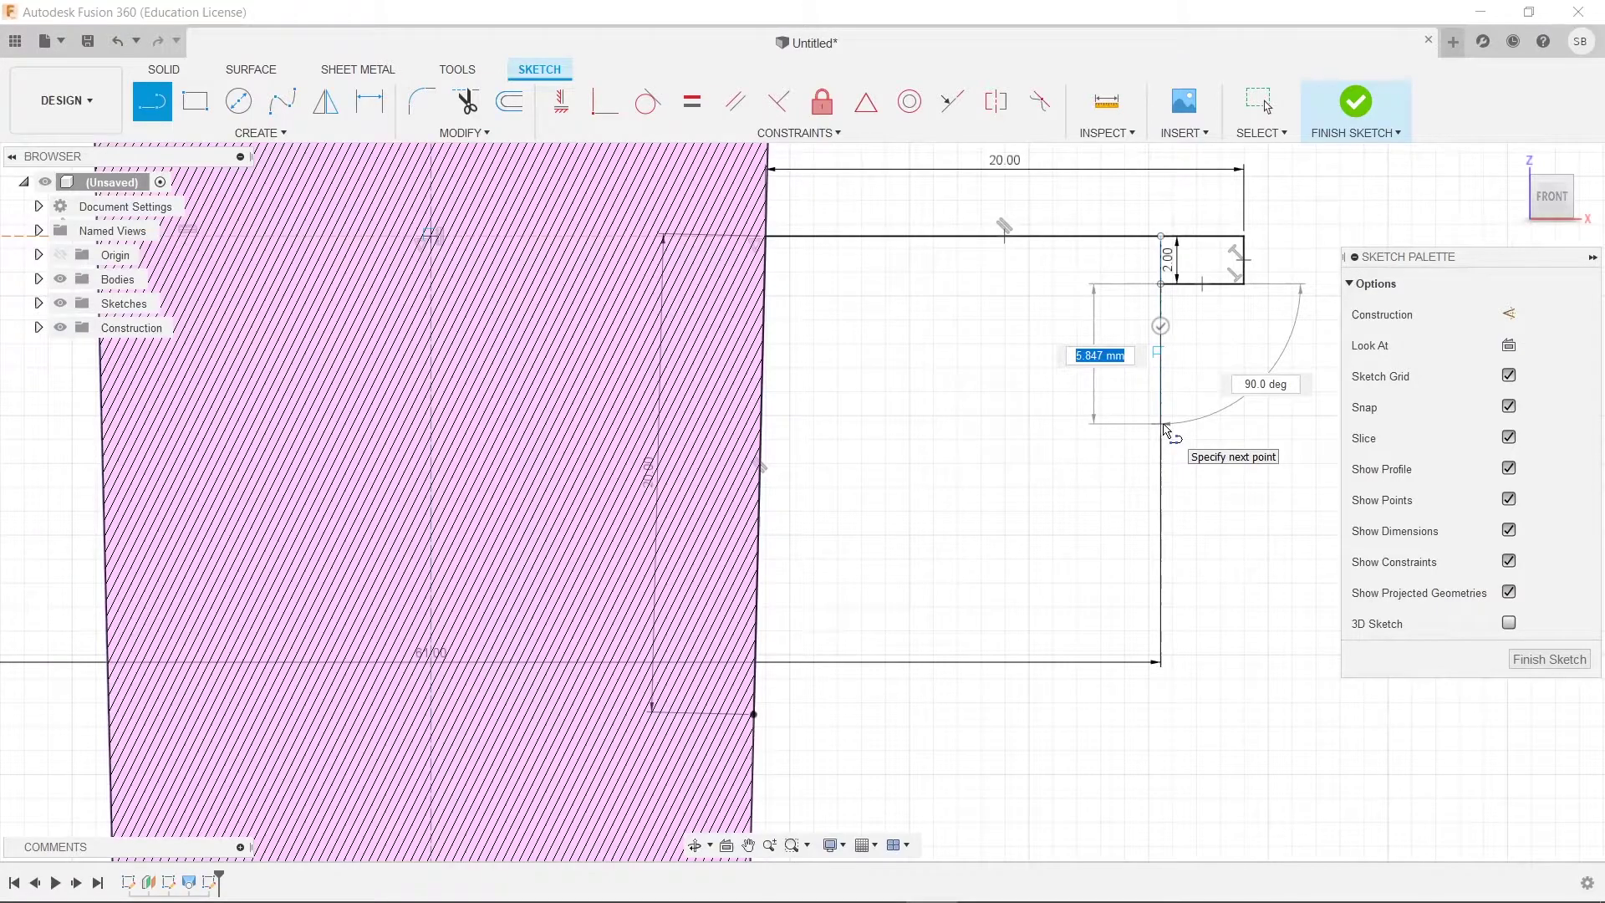
Step: Add a downward tab to the profile, 5 mm long and 2 mm wide, with its inner side running back up 5 mm
key("Tab")
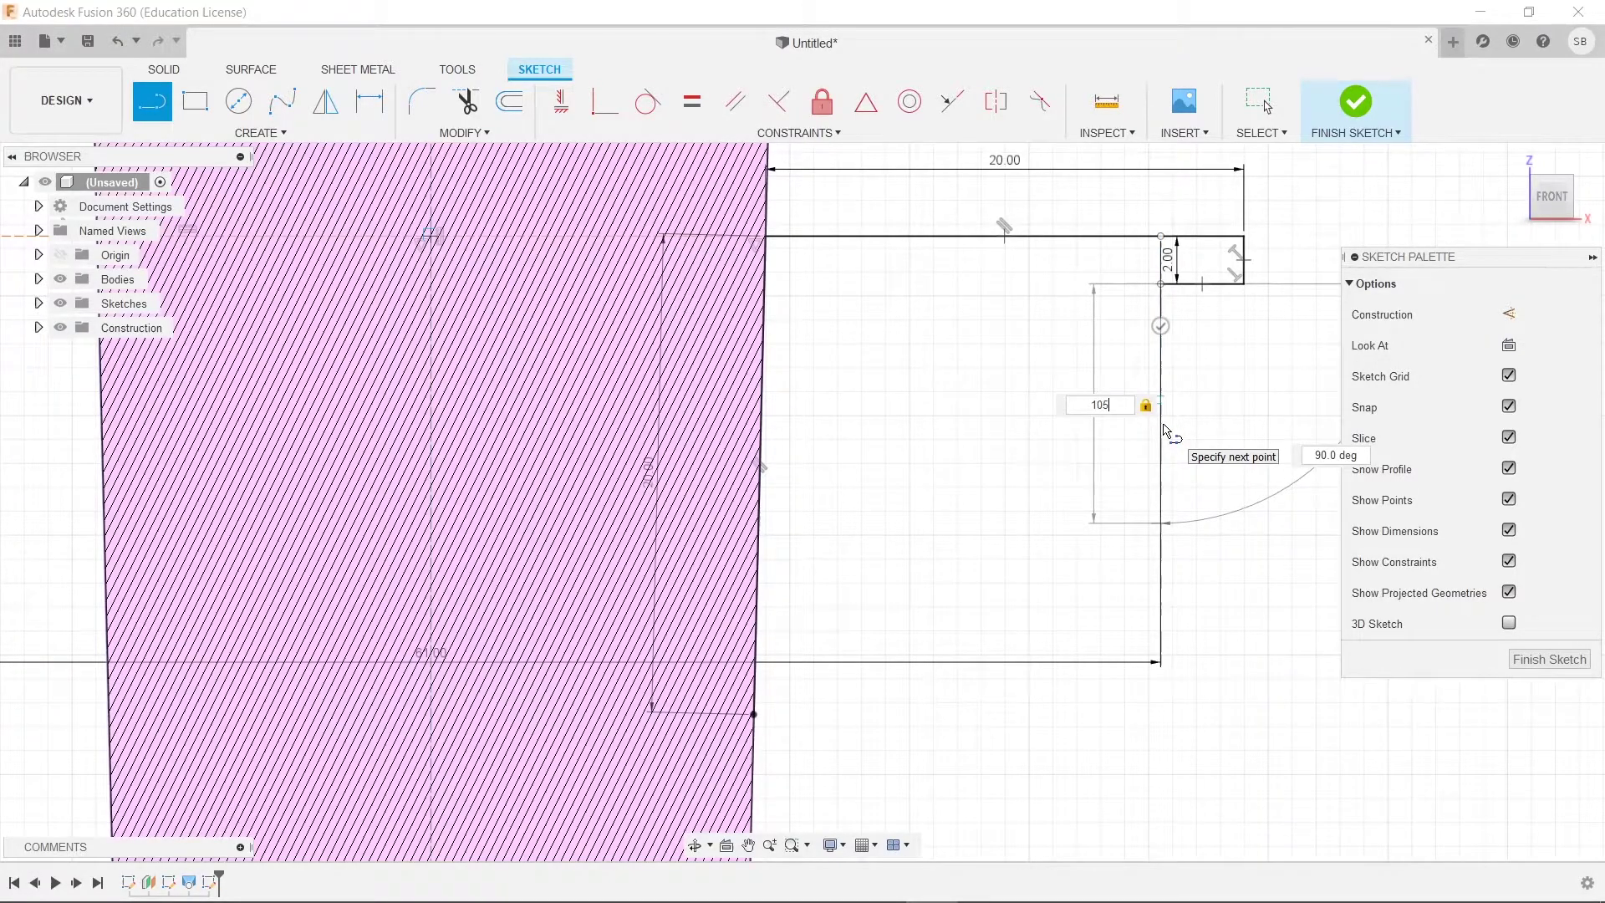
key("BackSpace")
type("5")
key("Return")
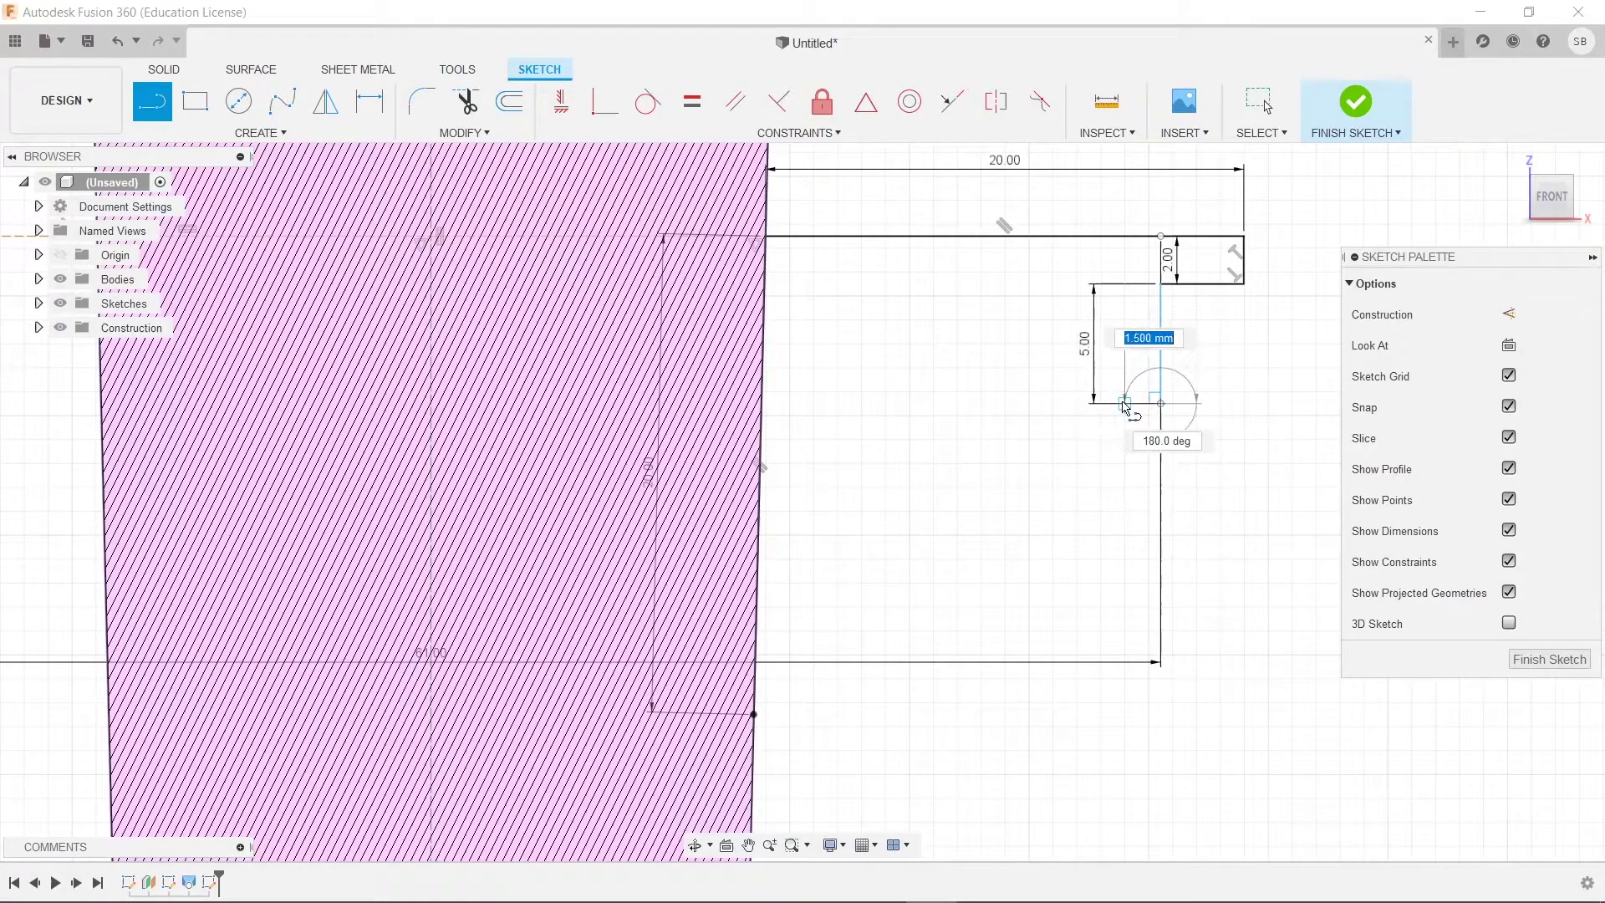
left_click(1123, 406)
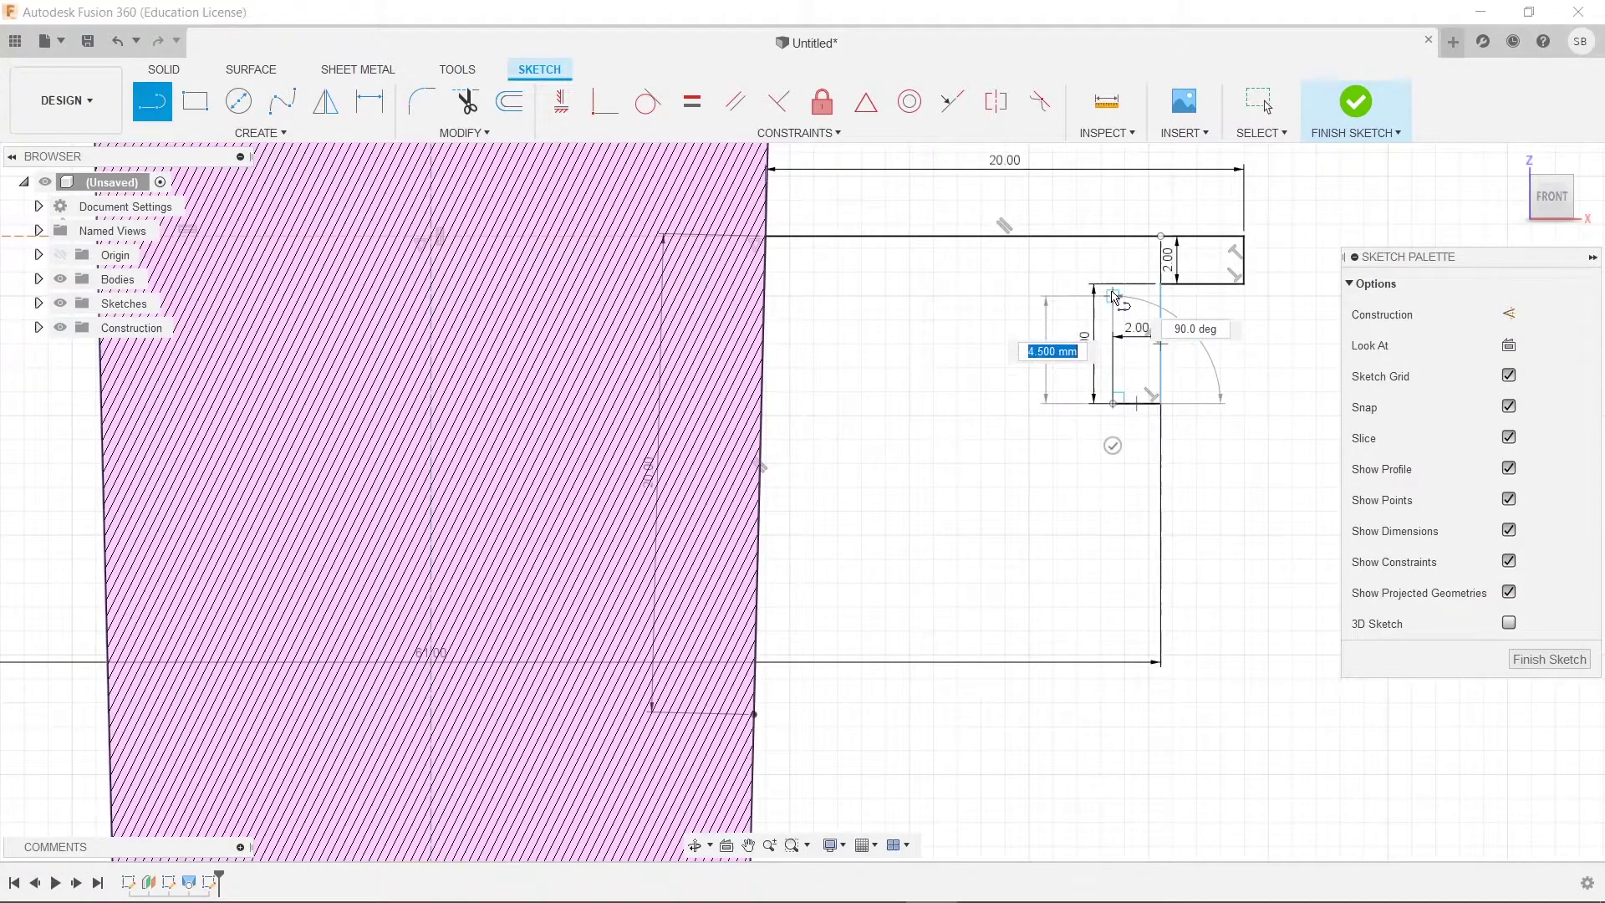
type("5")
key("Return")
Step: Draw the arm's underside toward the body and an inner leg line down, closing the profile at the lower end of the edge line
left_click(814, 285)
left_click(790, 727)
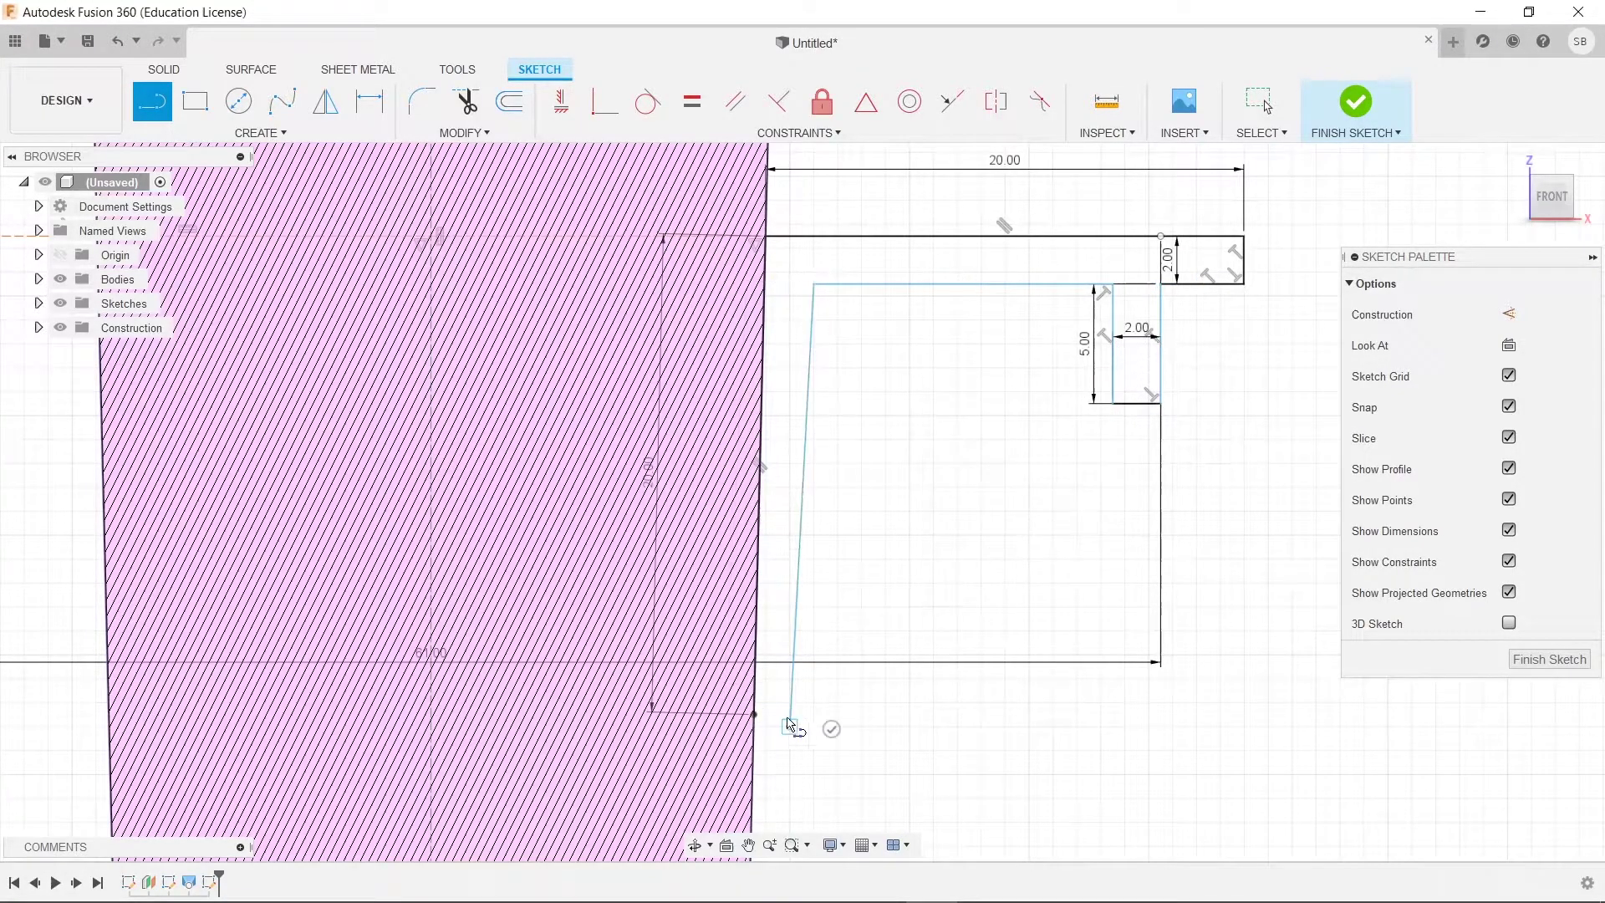
left_click(754, 715)
key("Escape")
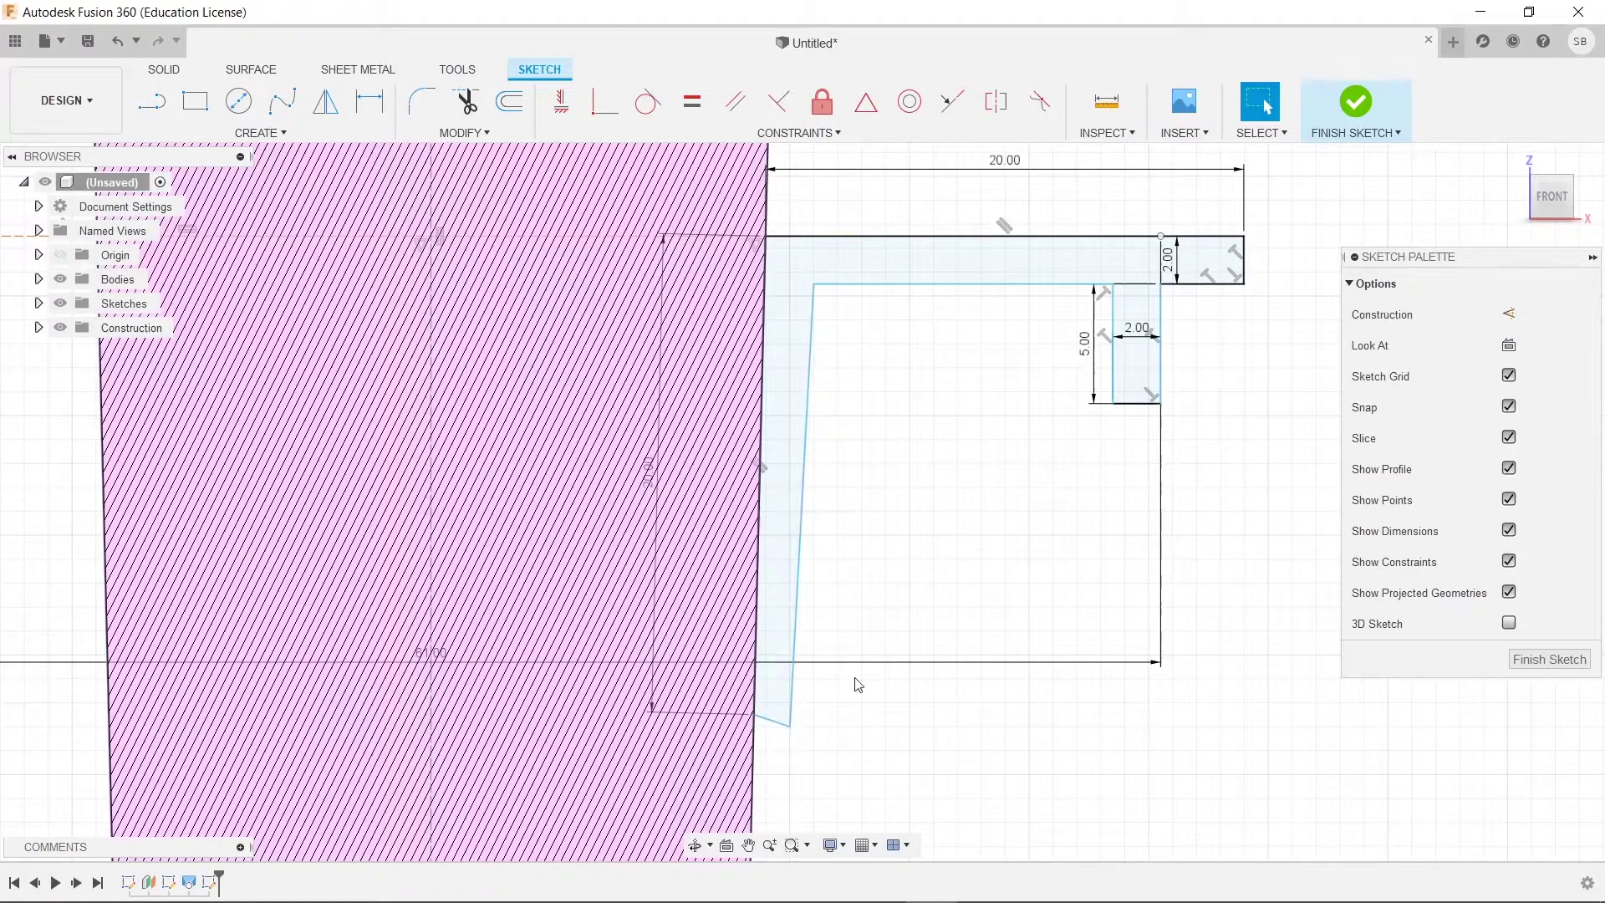
Step: Constrain the leg's short bottom edge perpendicular to both of its long sides
left_click(779, 102)
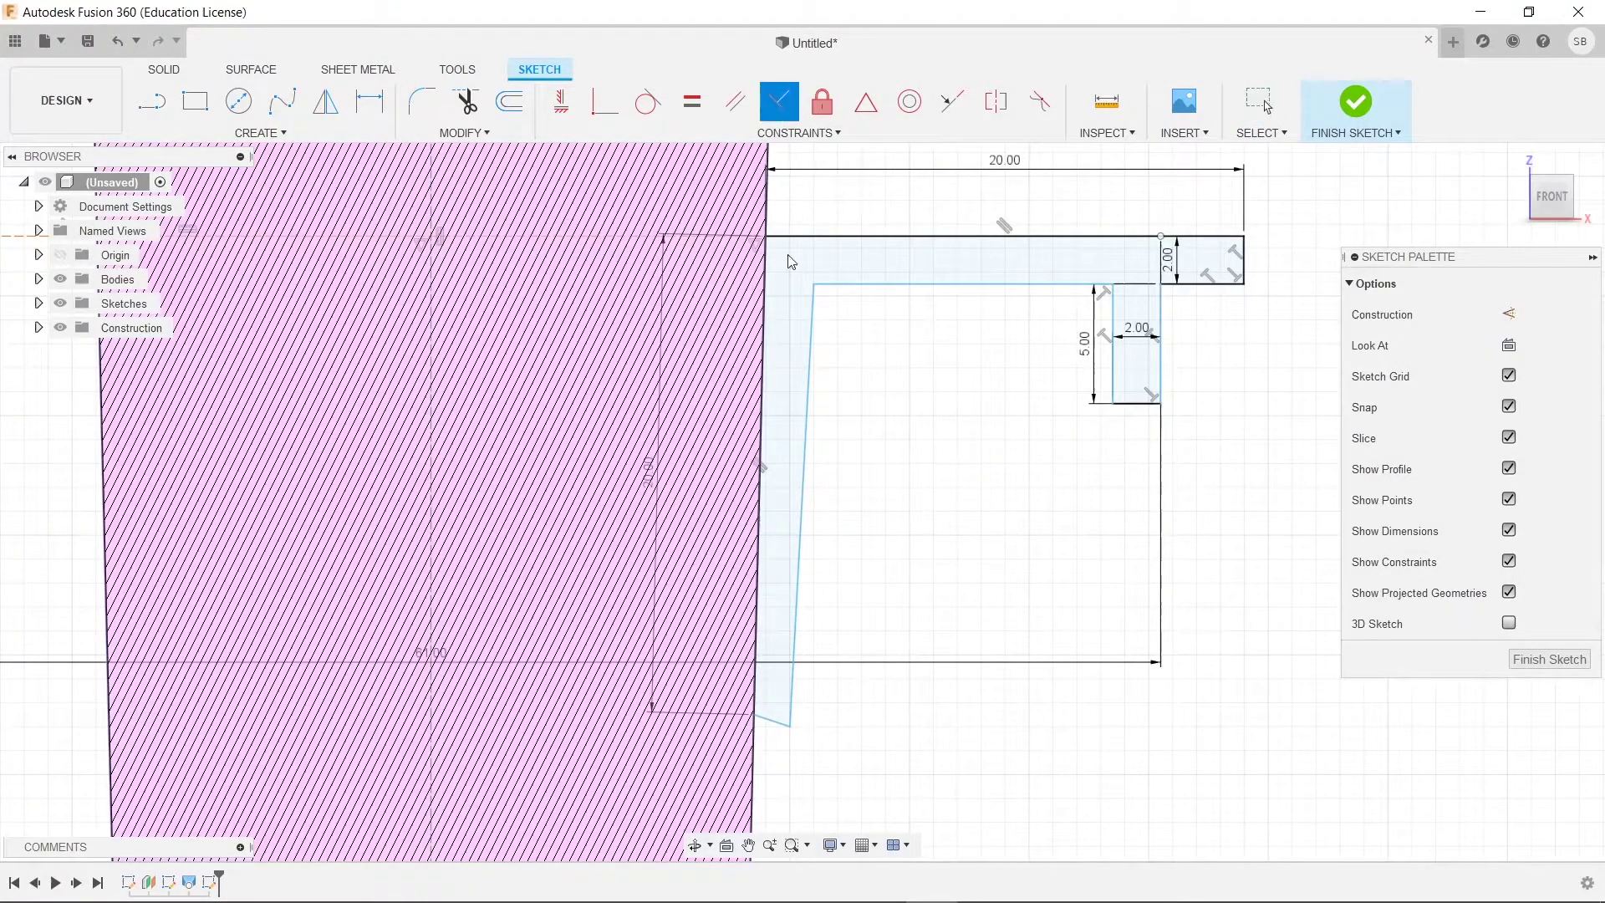
left_click(763, 693)
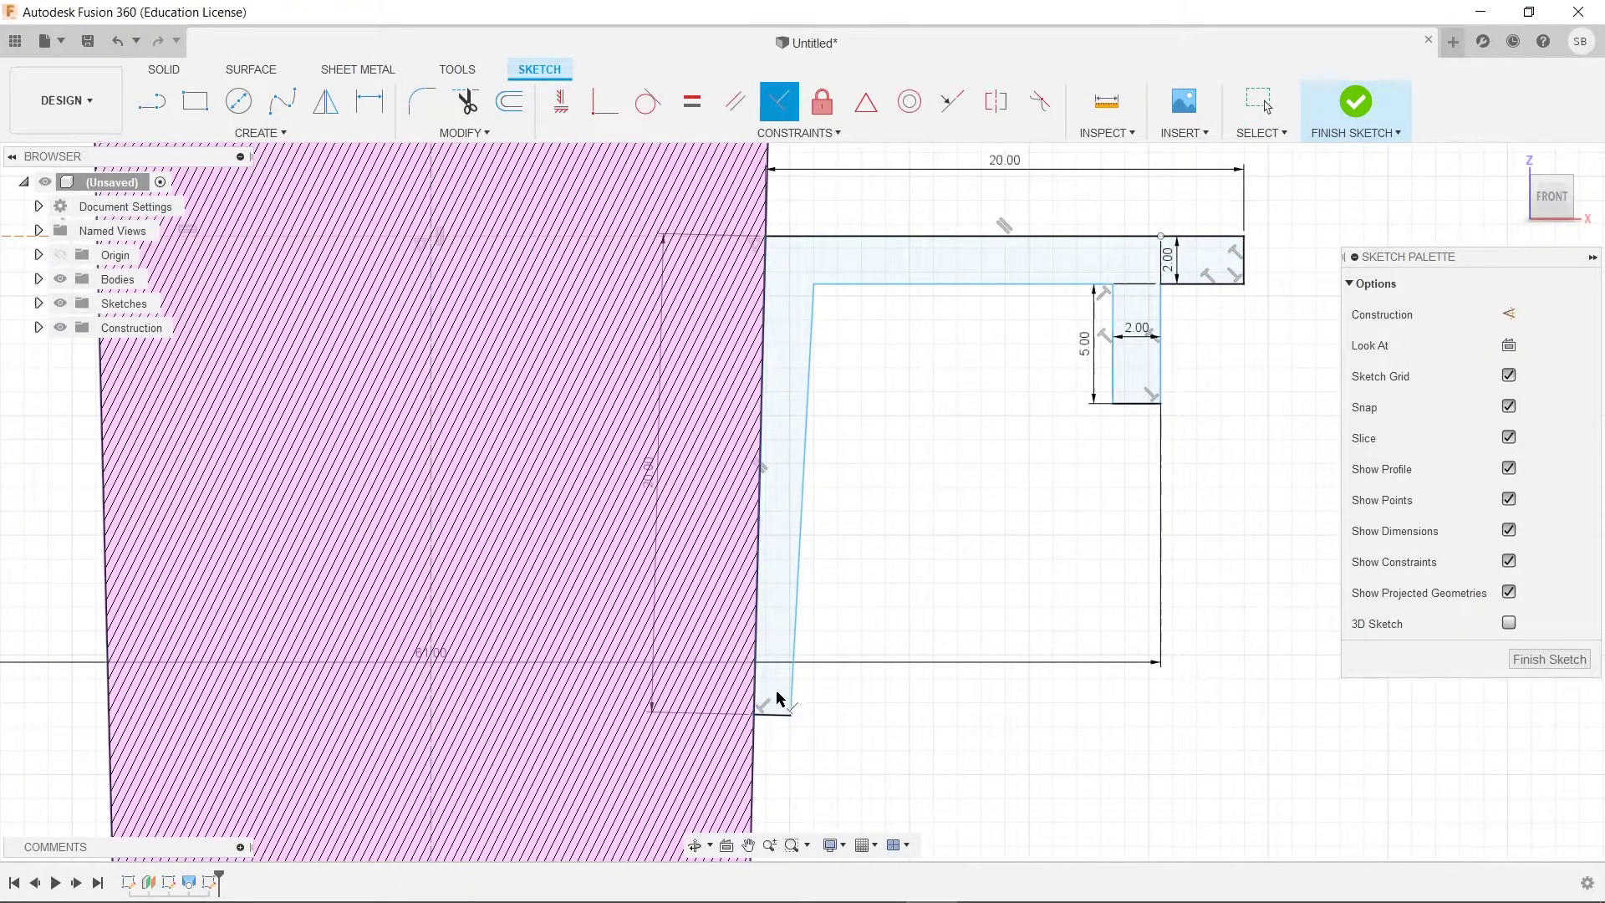
left_click(793, 699)
left_click(817, 313)
left_click(836, 287)
key("Escape")
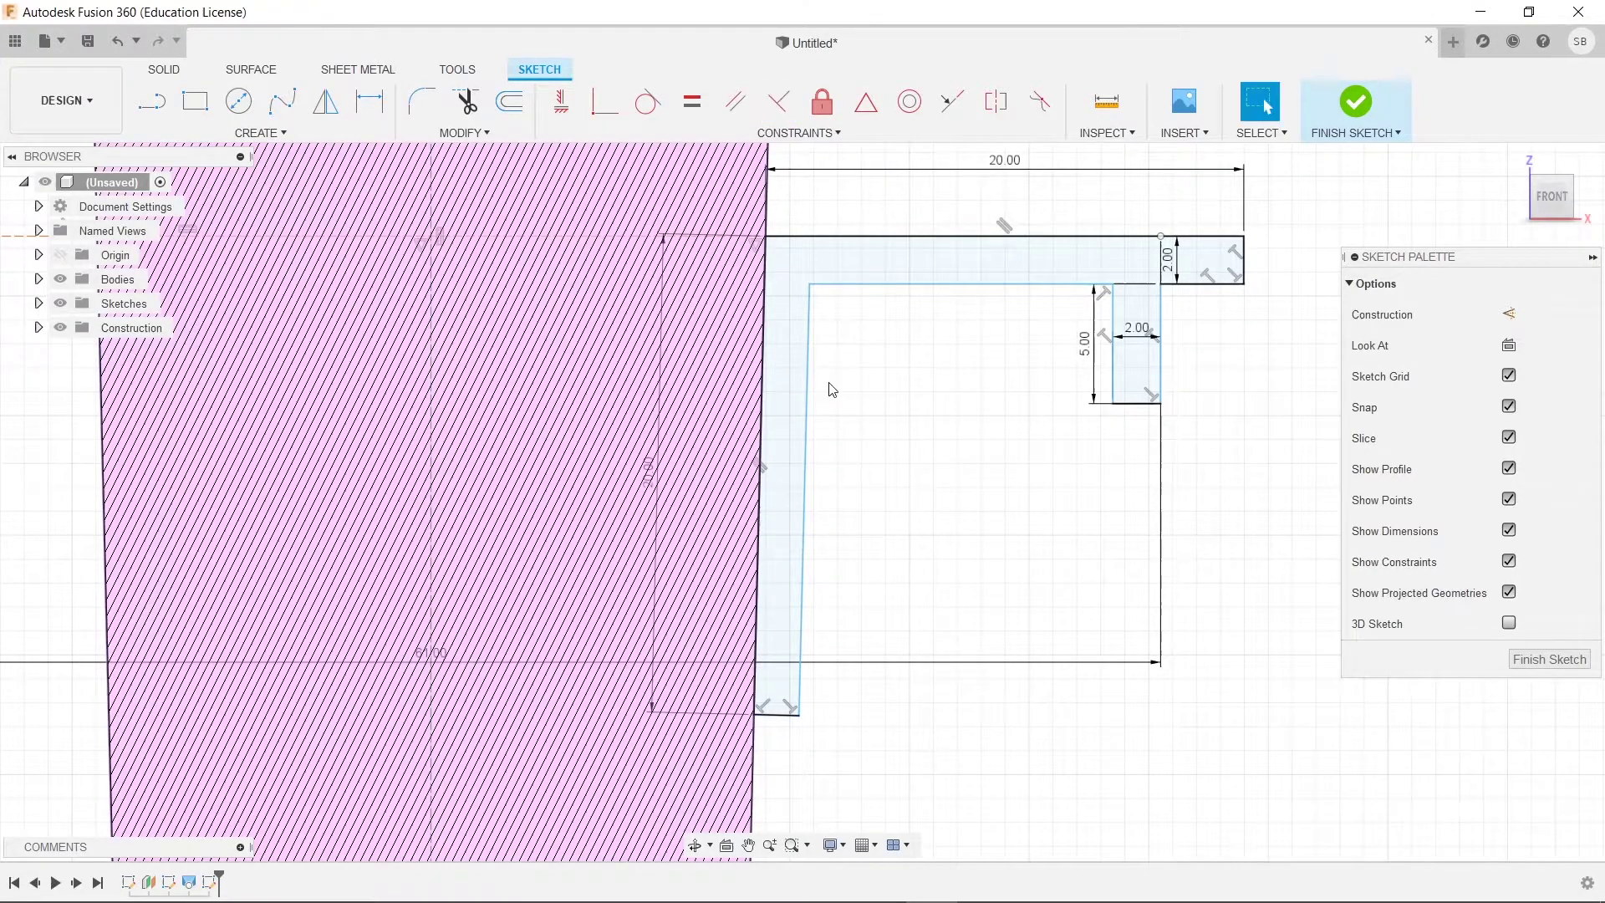
Step: Pull the profile's inner corner slightly away from the body and dimension the leg's thickness as 2 mm
left_click_drag(810, 289, 819, 299)
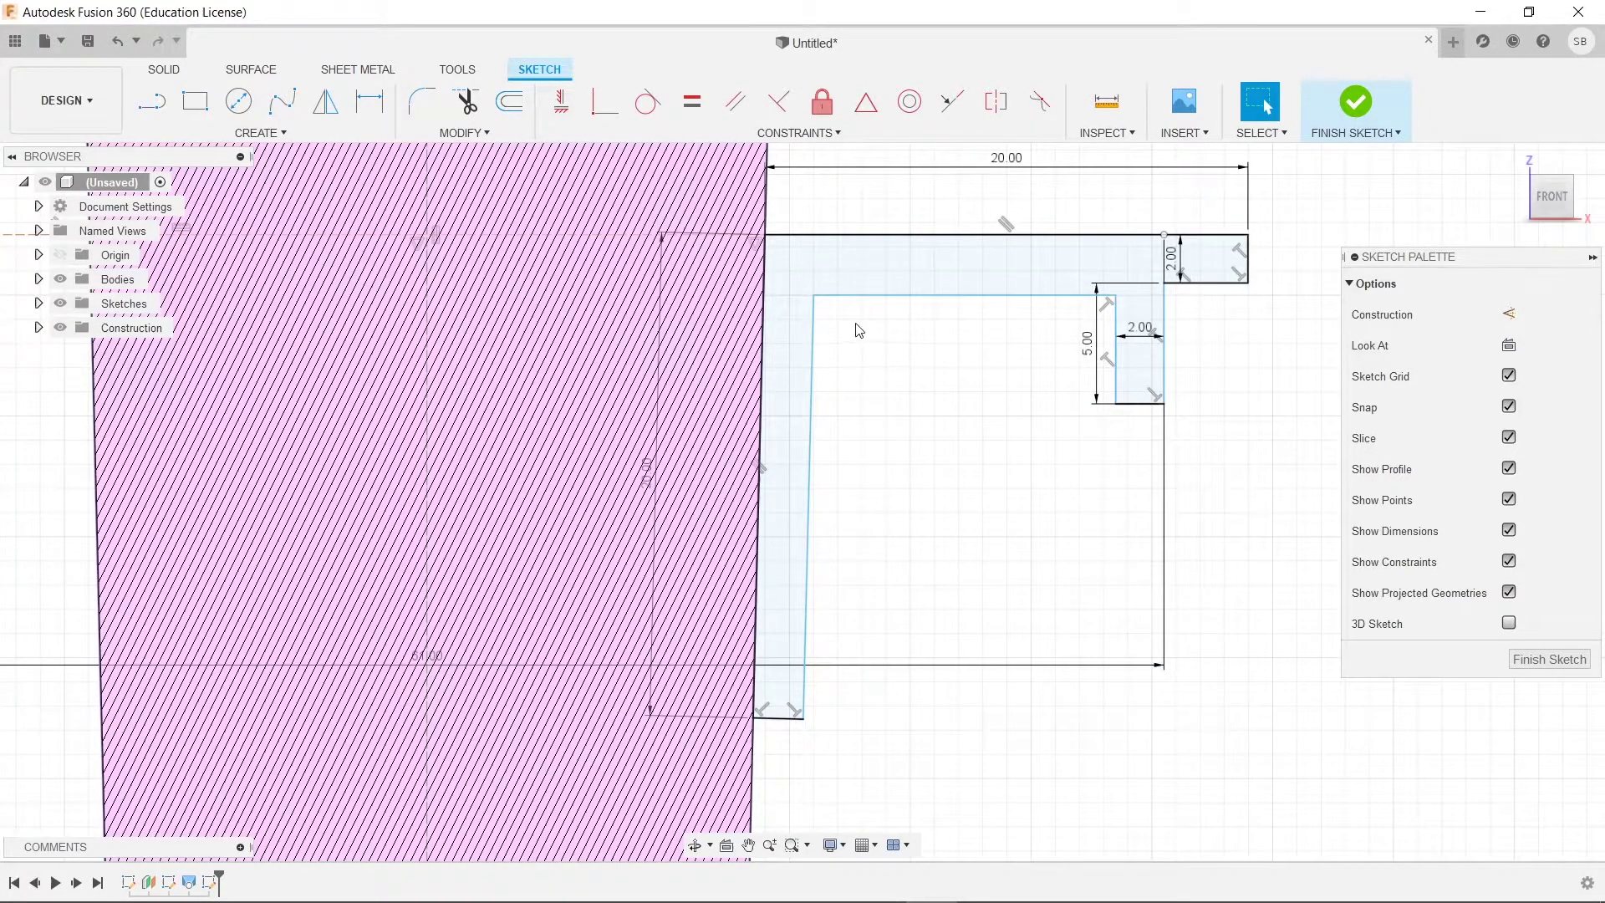
key("d")
left_click(763, 422)
left_click(809, 391)
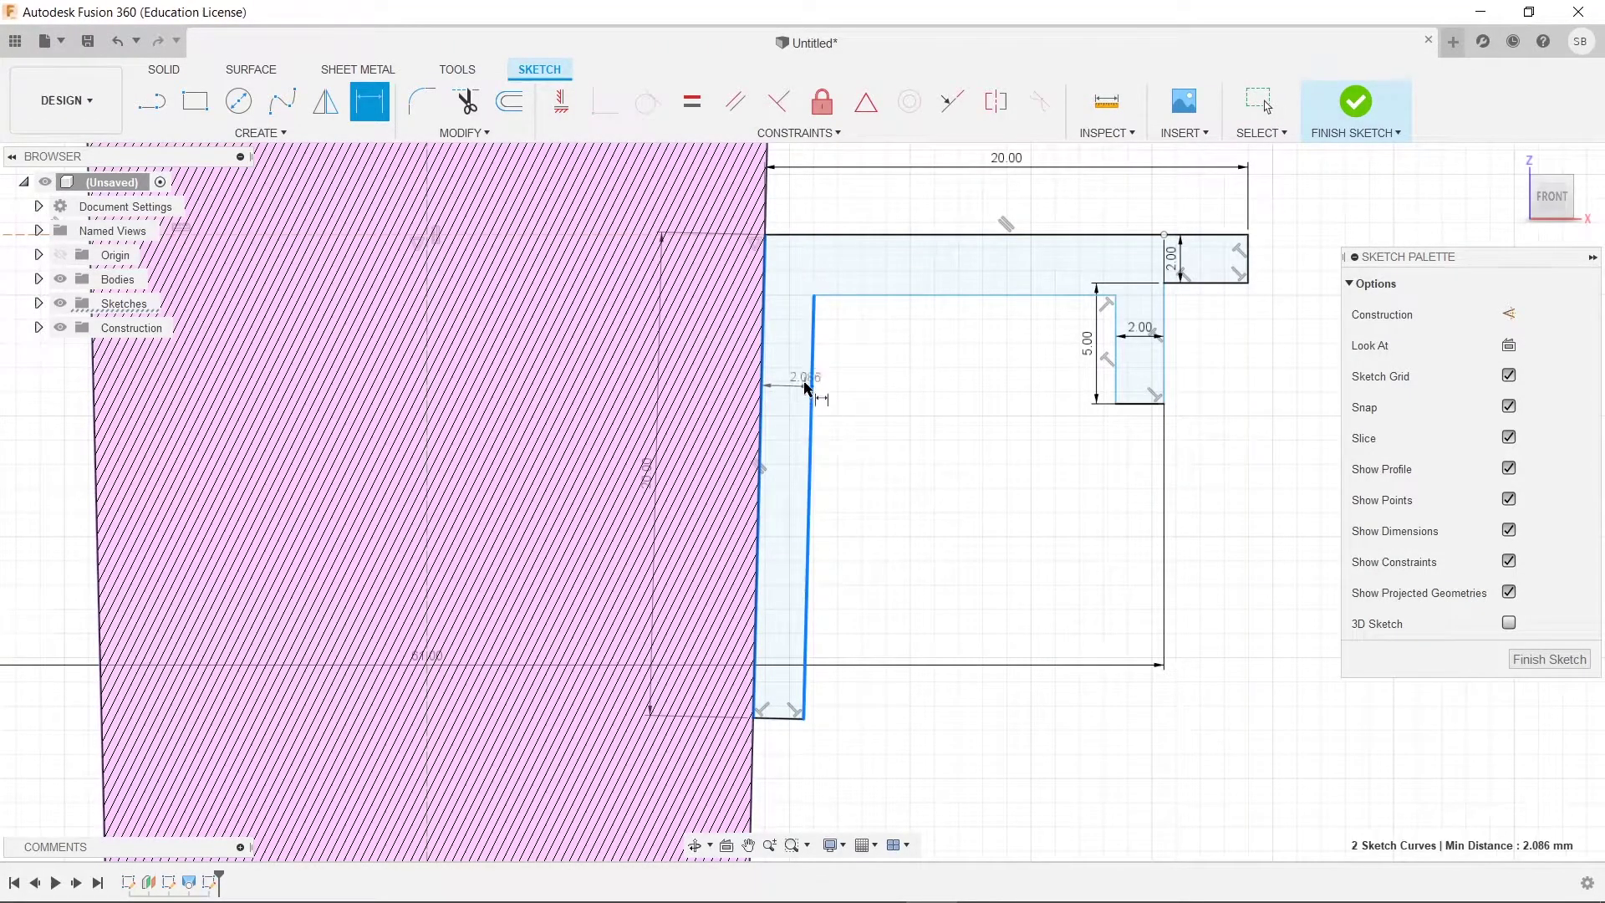
left_click(811, 216)
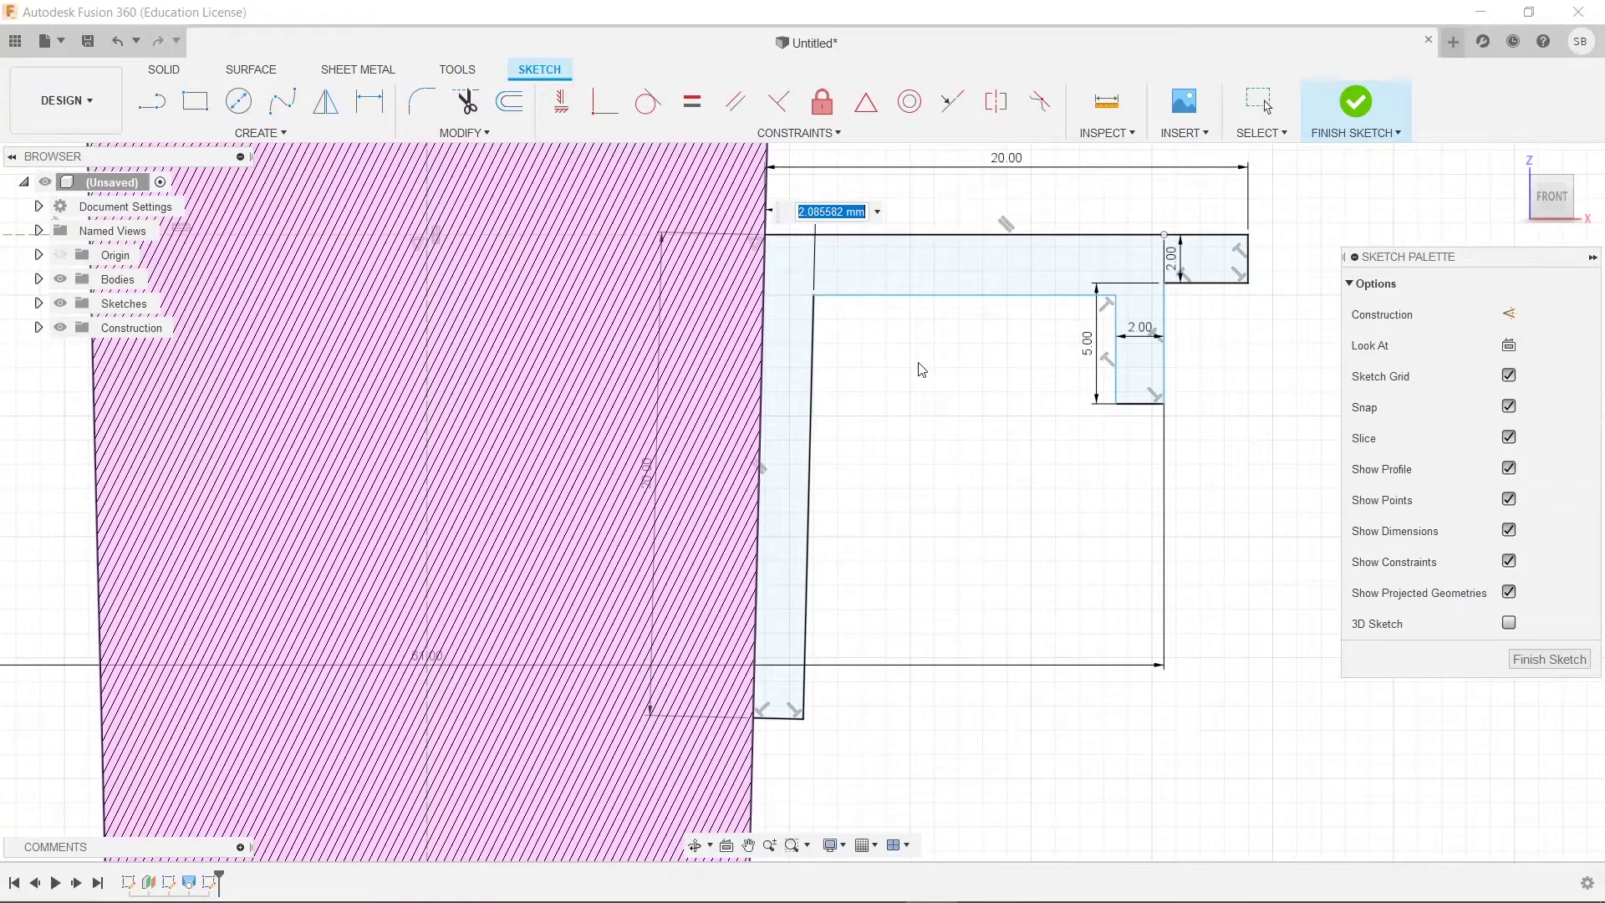
key("Return")
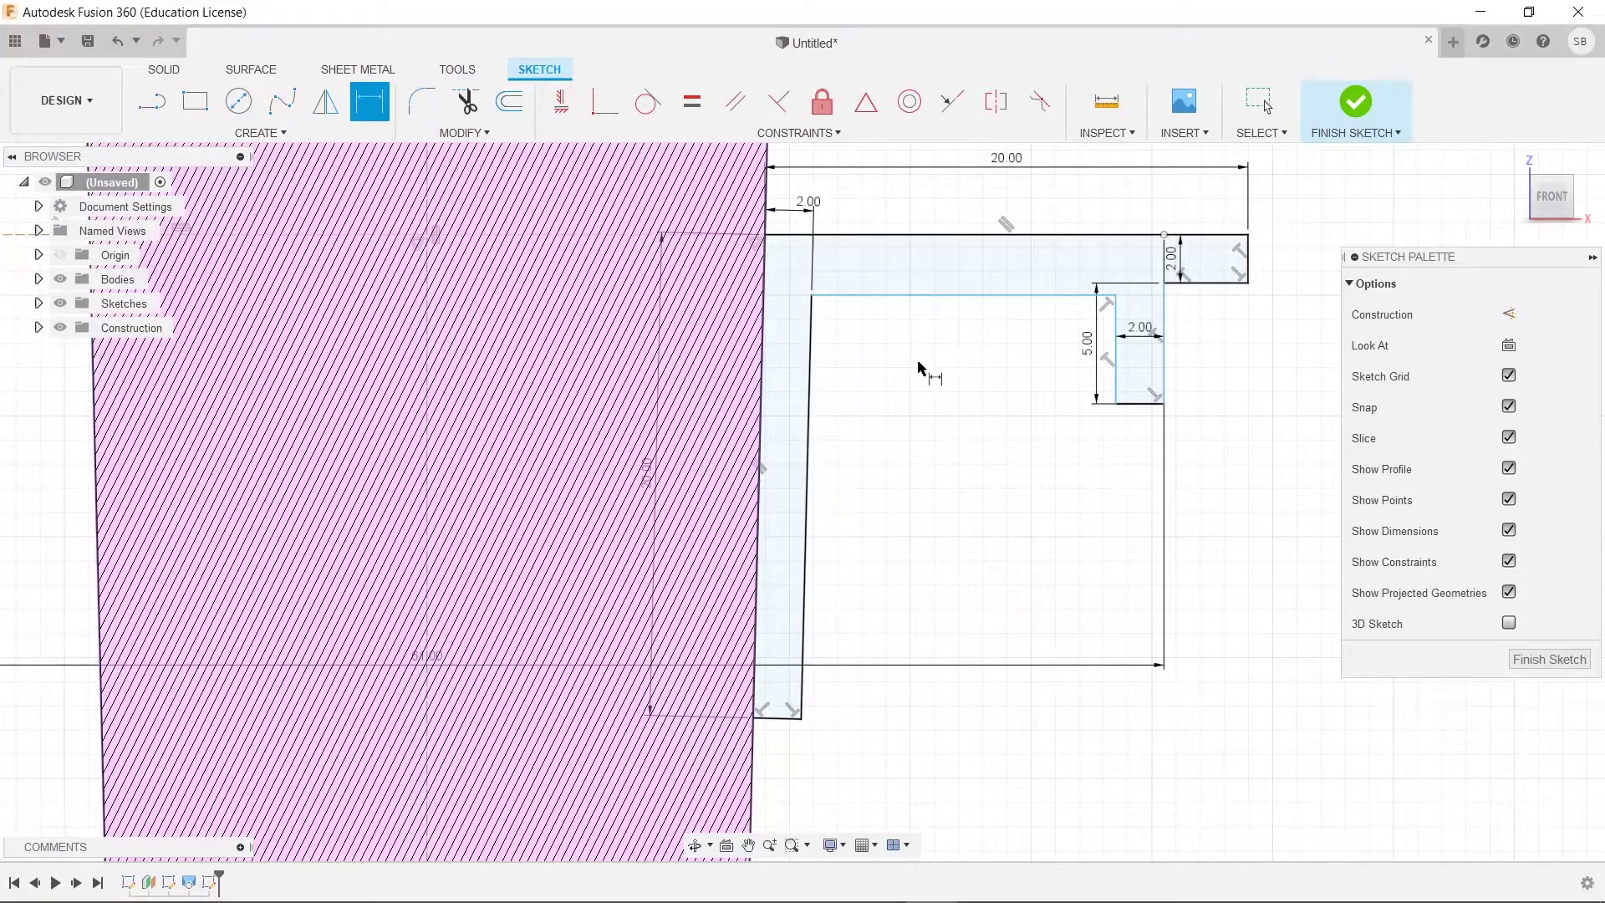
Step: Dimension the thickness of the horizontal arm as 2 mm between its upper and lower edges
left_click(958, 294)
left_click(975, 235)
left_click(691, 287)
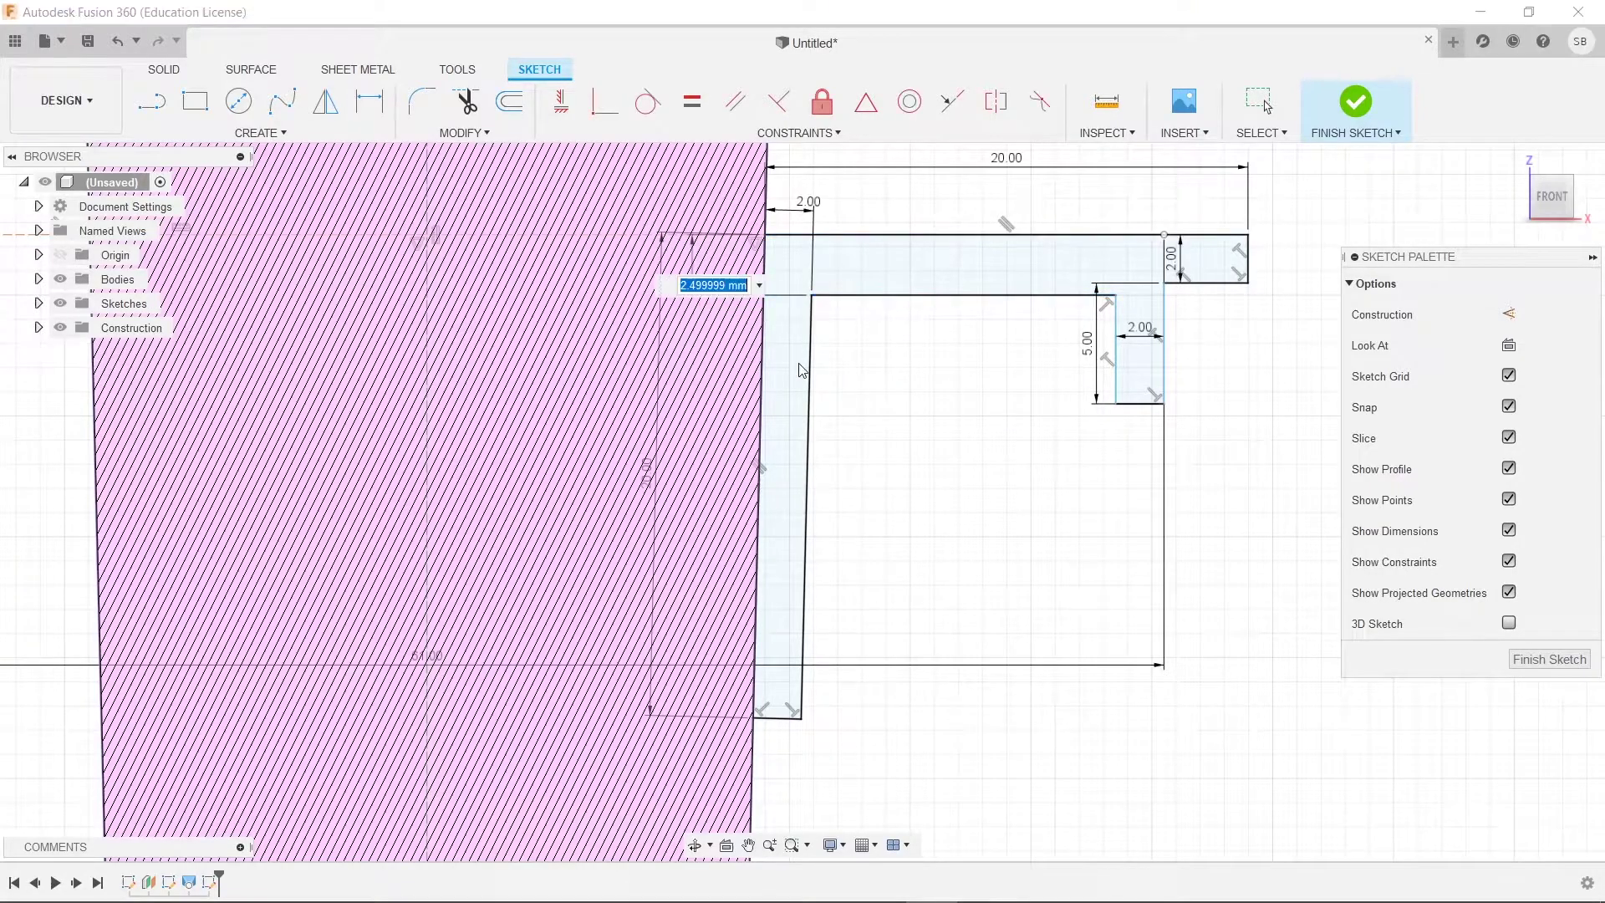
key("Return")
key("Escape")
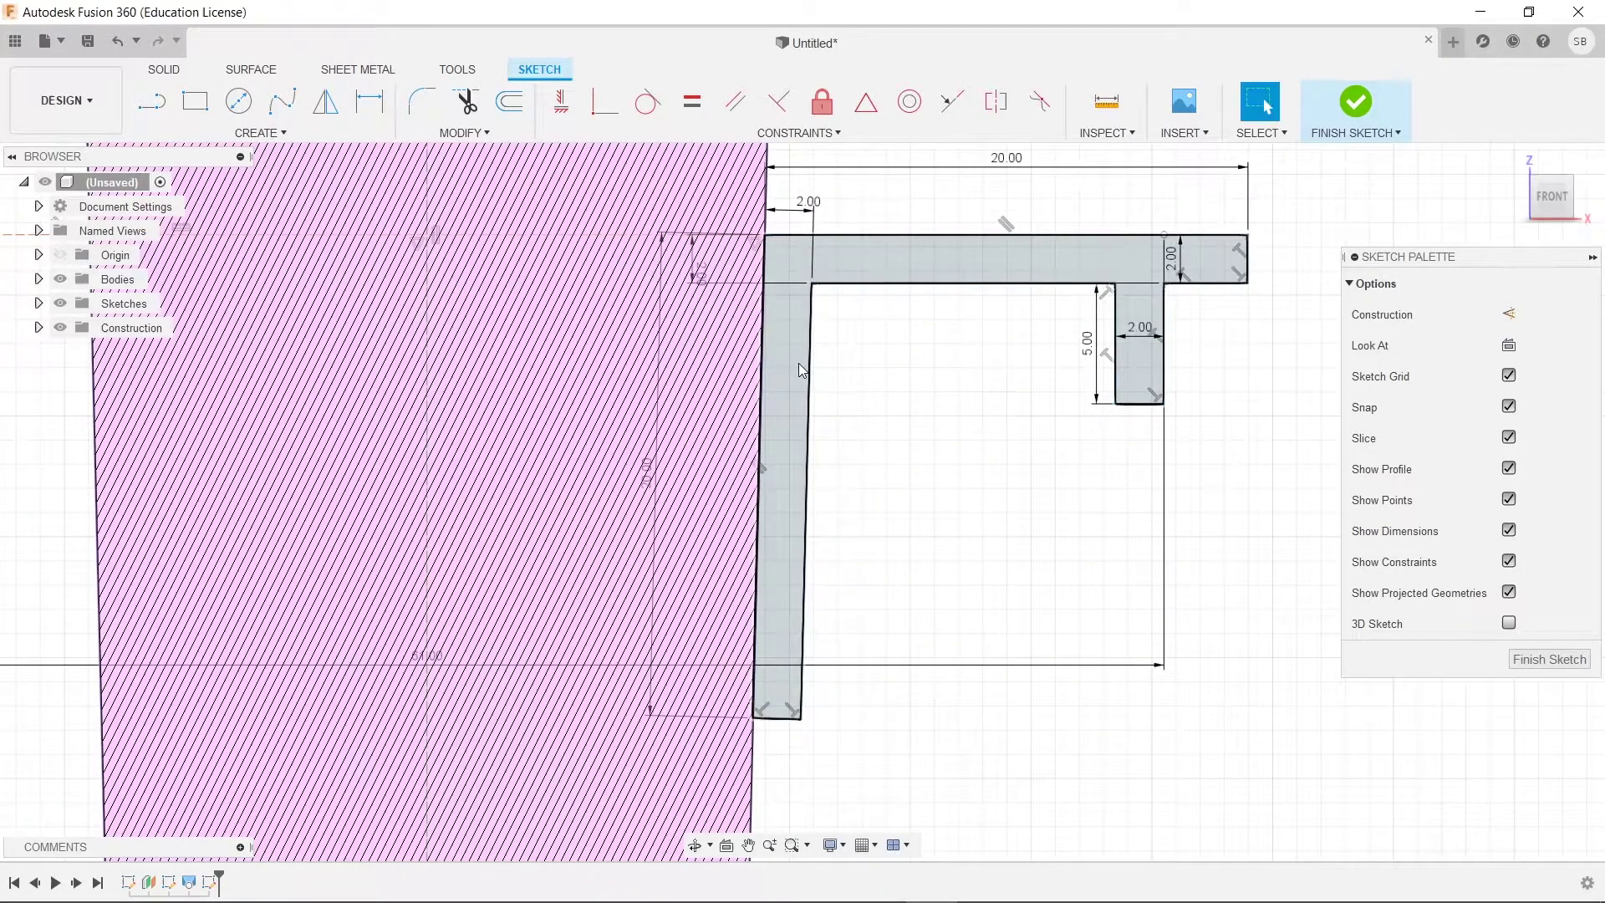
Step: Finish the bracket profile sketch and view it together with the round body at an angle
middle_click_drag(1254, 451, 1252, 472)
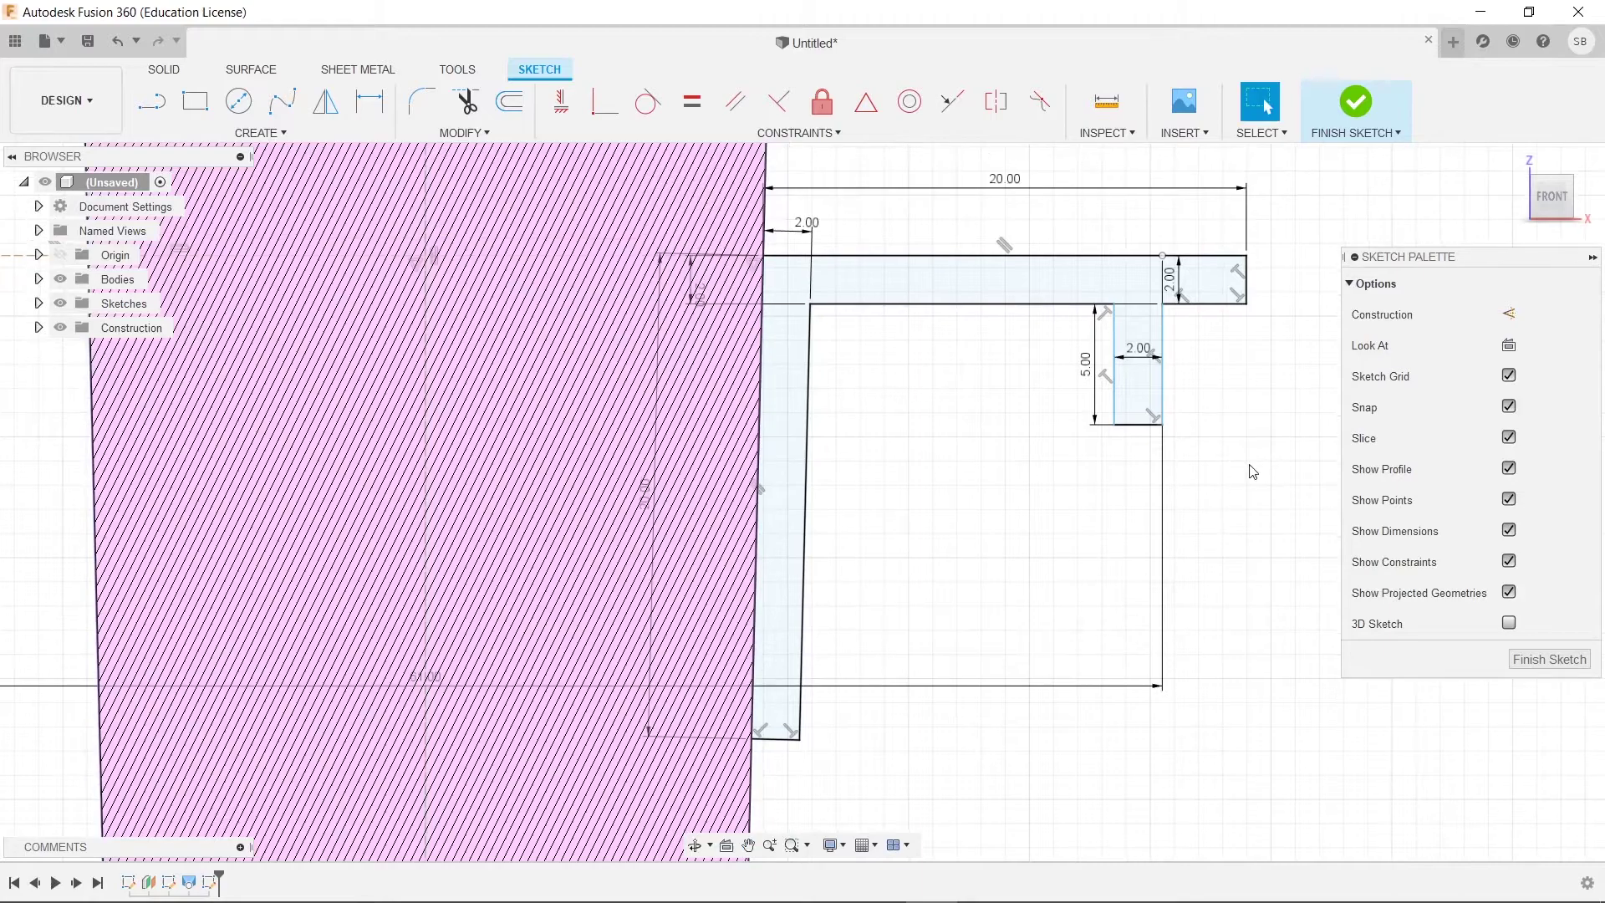
left_click(1356, 102)
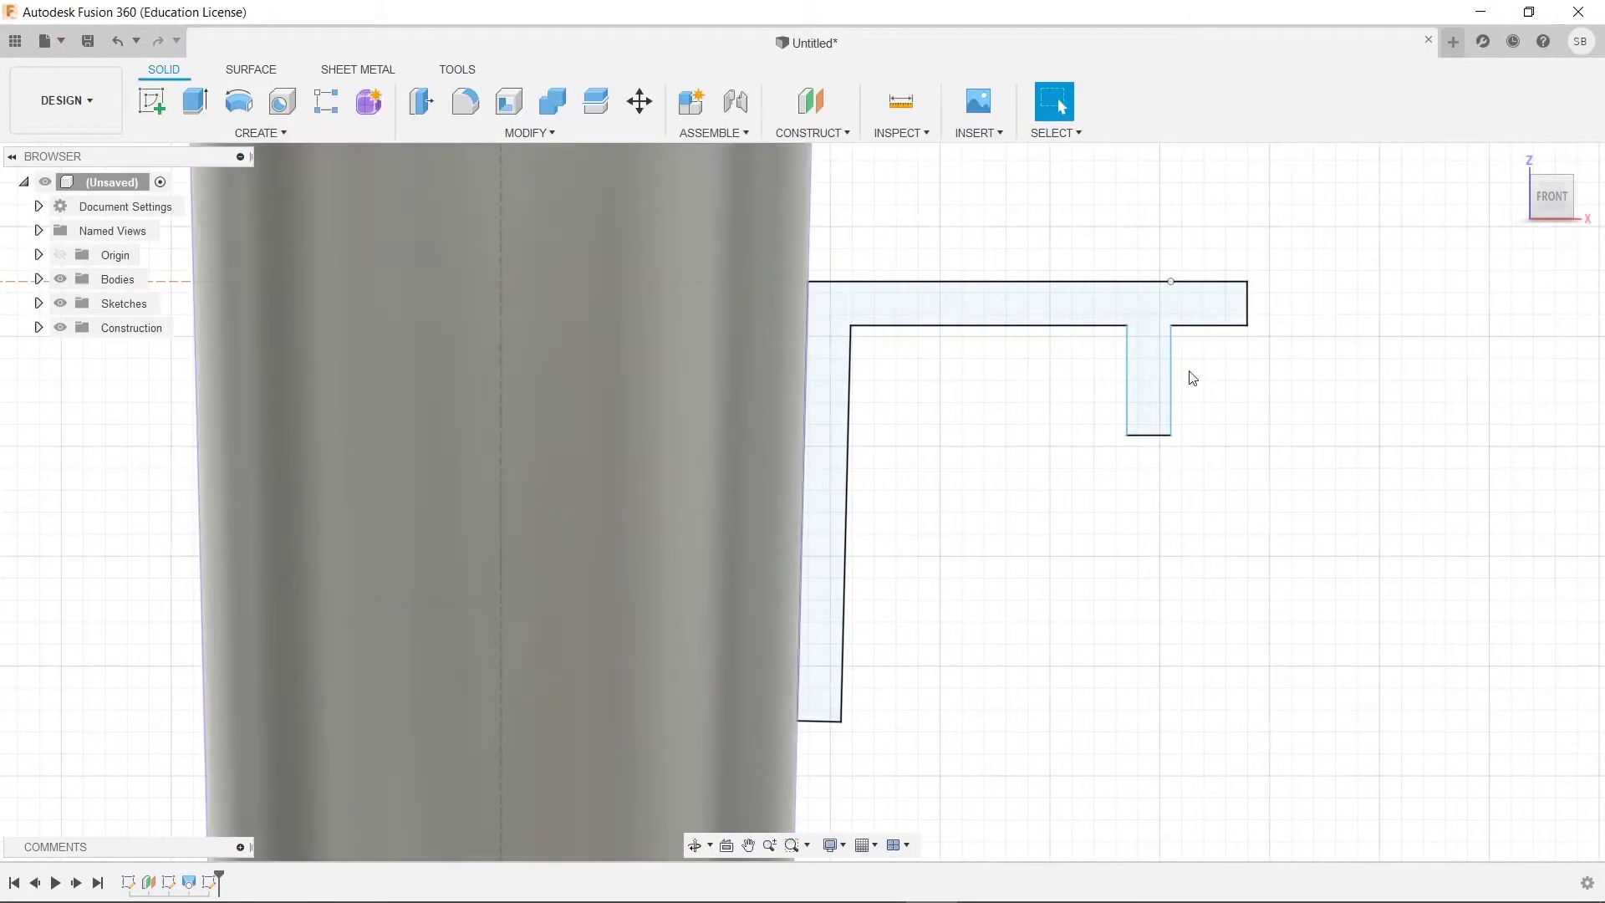
mouse_move(1231, 485)
middle_mouse_down("shift")
mouse_move(1225, 527)
mouse_move(1248, 556)
mouse_move(1236, 574)
mouse_move(1198, 553)
middle_mouse_up("shift")
scroll(1236, 574, "down", 3)
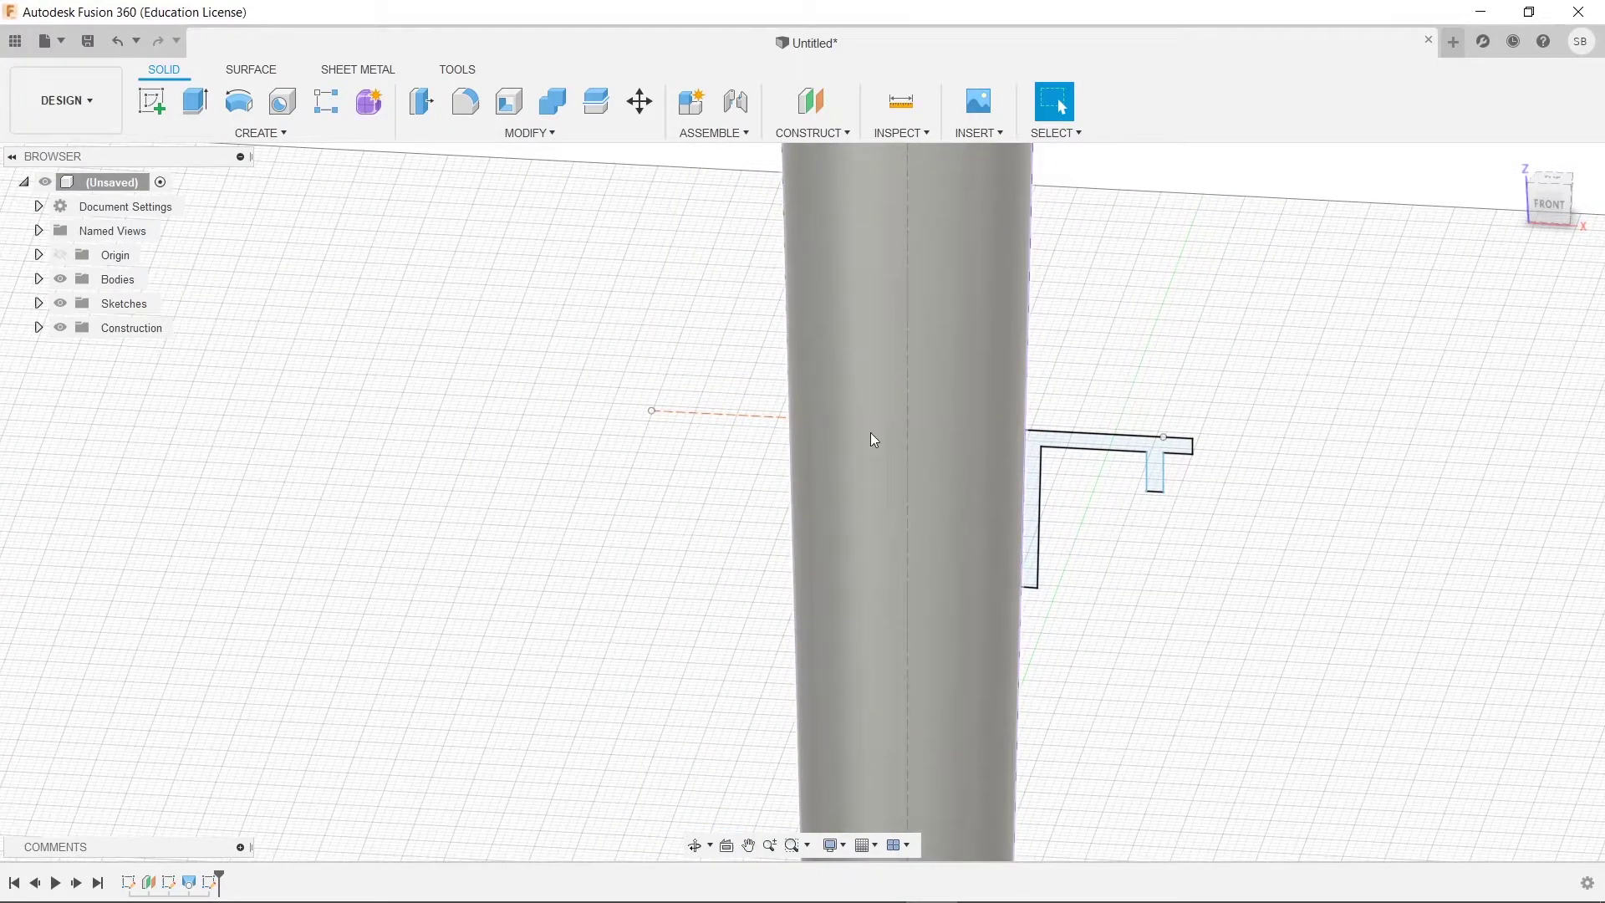
Step: Revolve the hooked profile 360° around the round body's central axis, using the Join operation
left_click(240, 103)
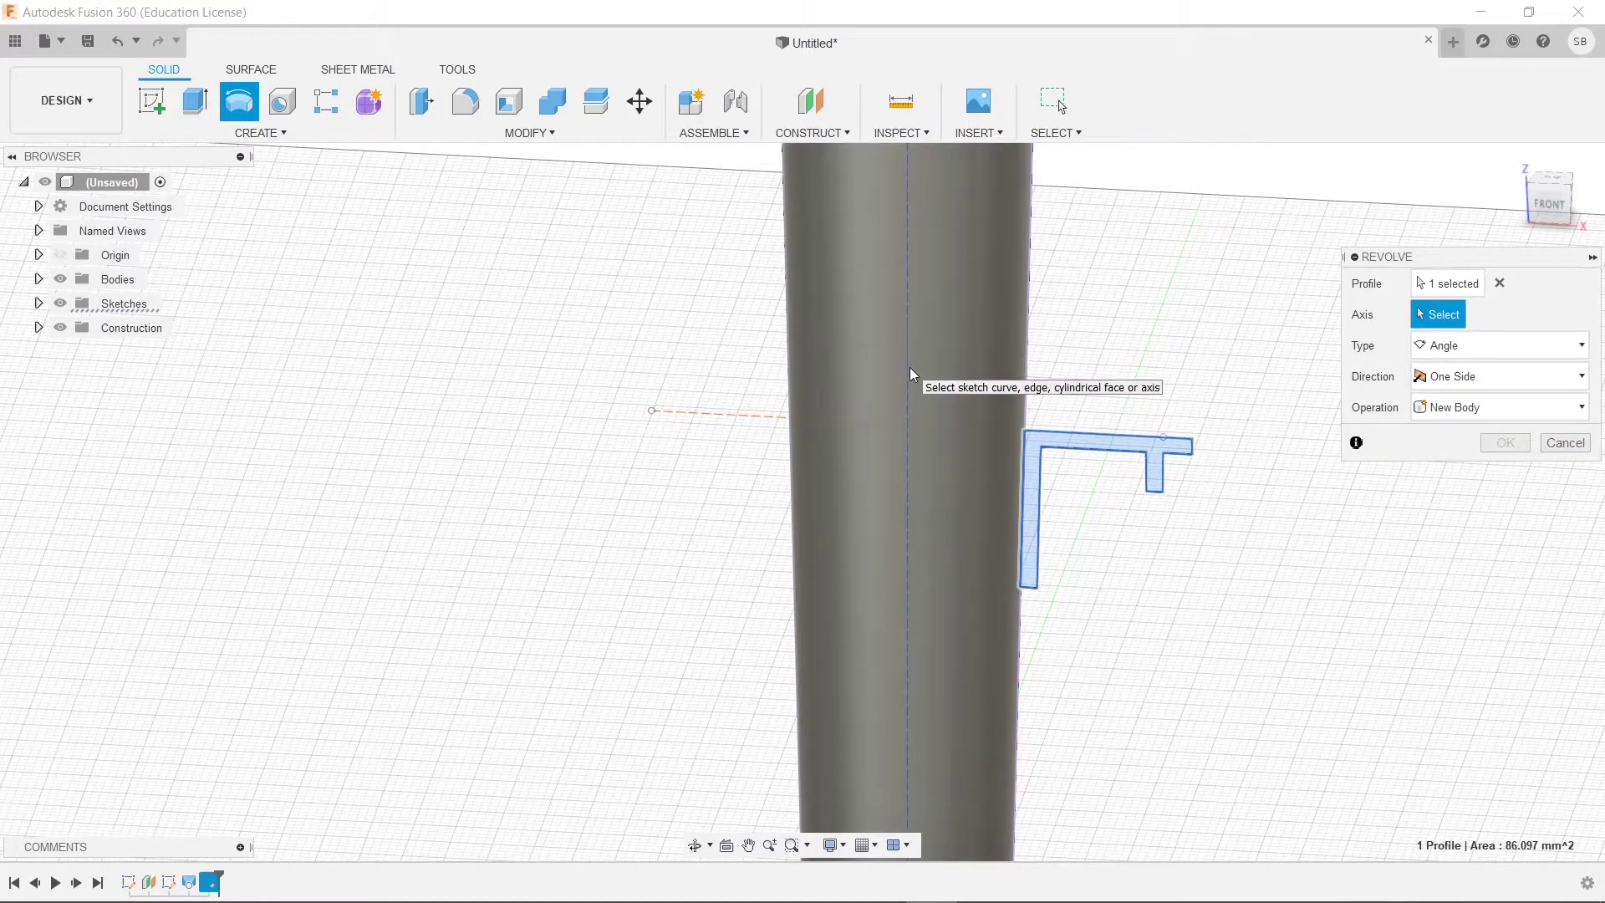
left_click(911, 368)
middle_click_drag(1165, 702, 1326, 659, "shift")
left_click(1497, 477)
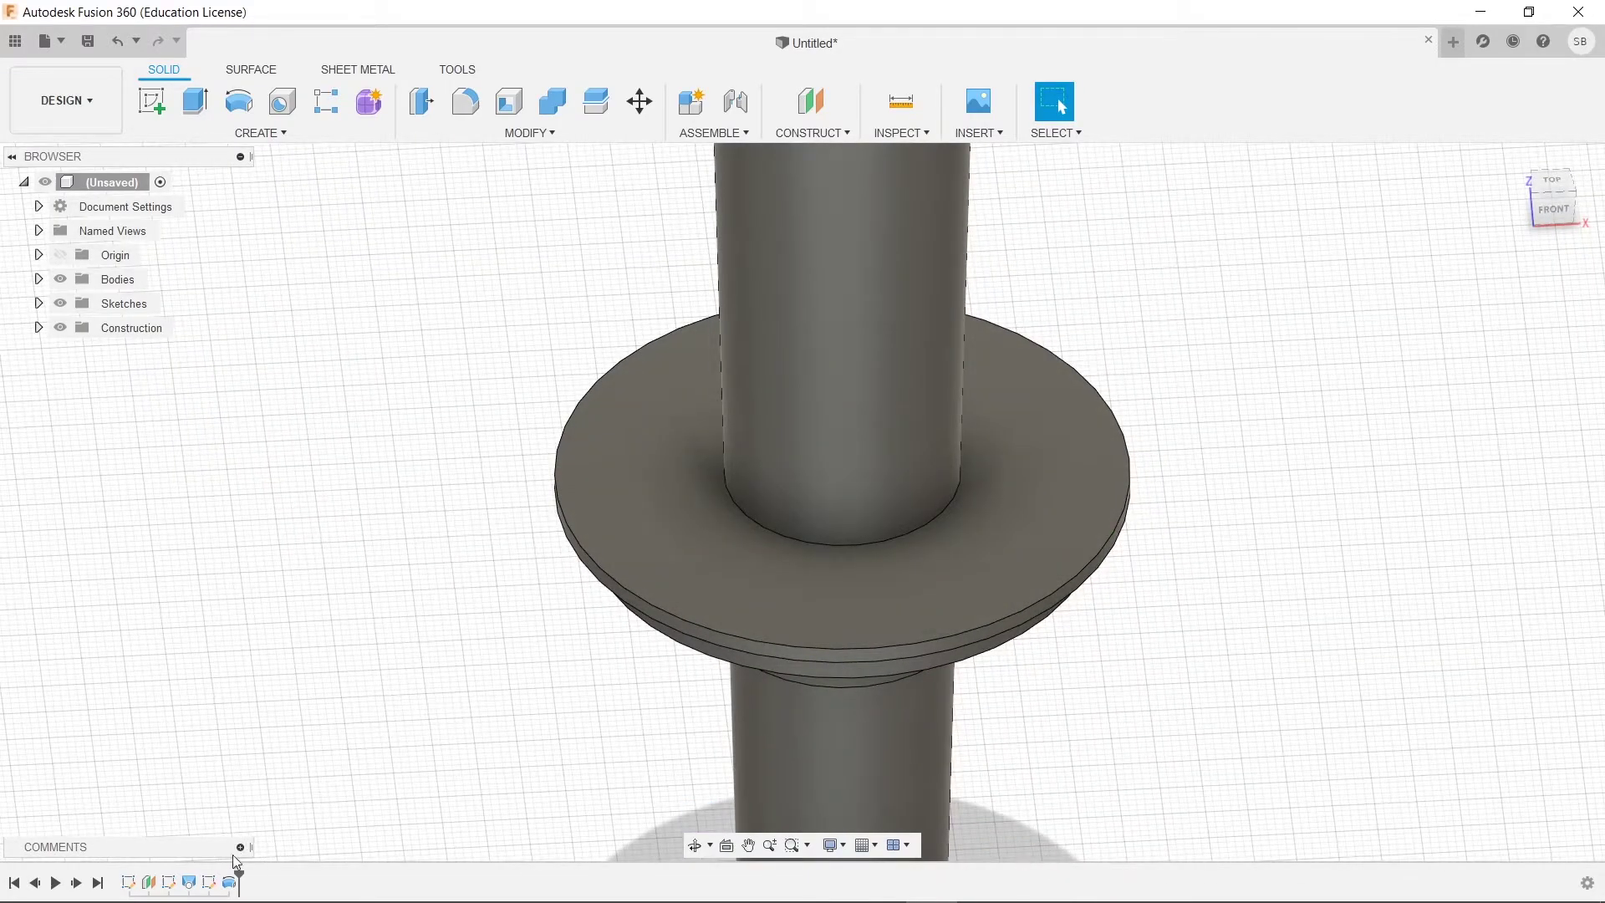
Step: Edit the revolve feature so that its operation is New Body instead of Join
left_click(230, 882)
double_click(233, 887)
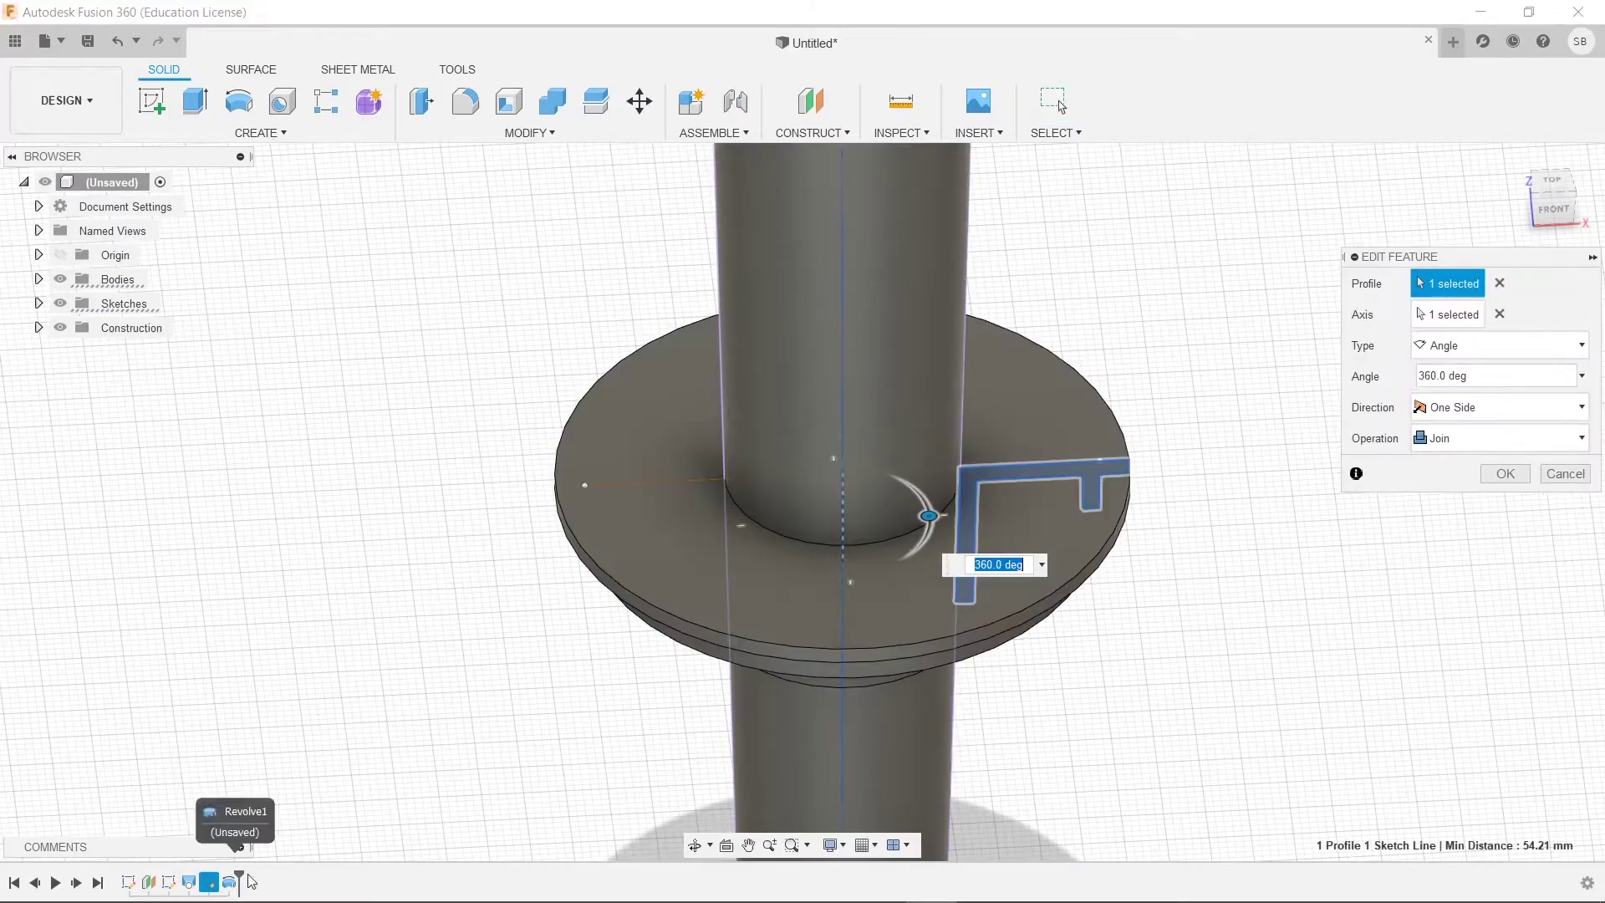
left_click(1451, 439)
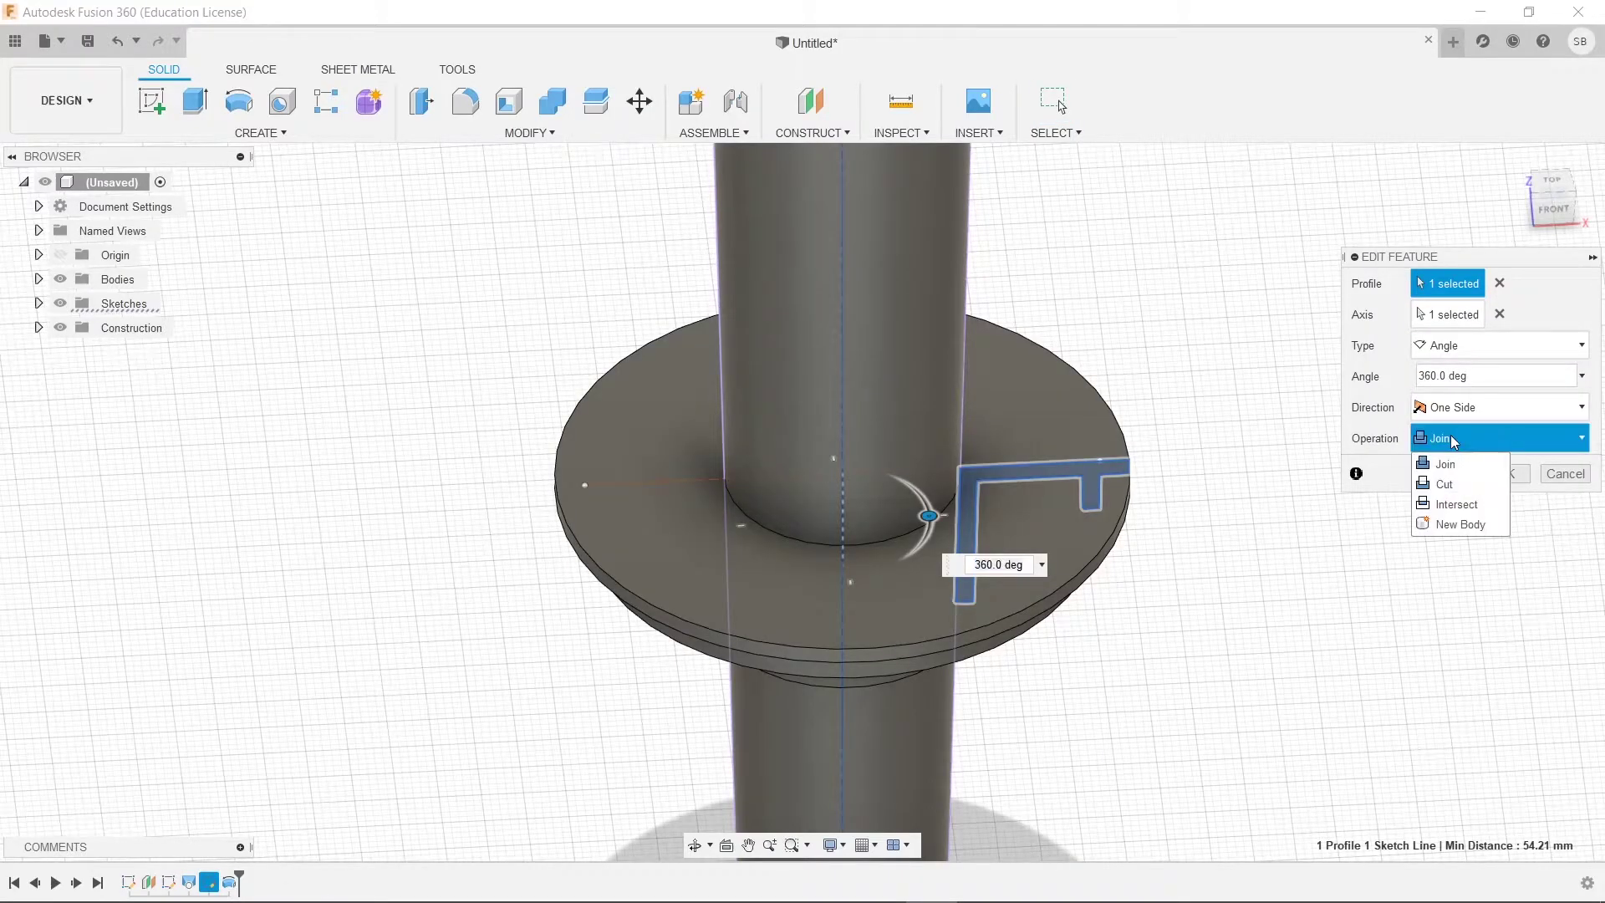
left_click(1457, 525)
left_click(1504, 474)
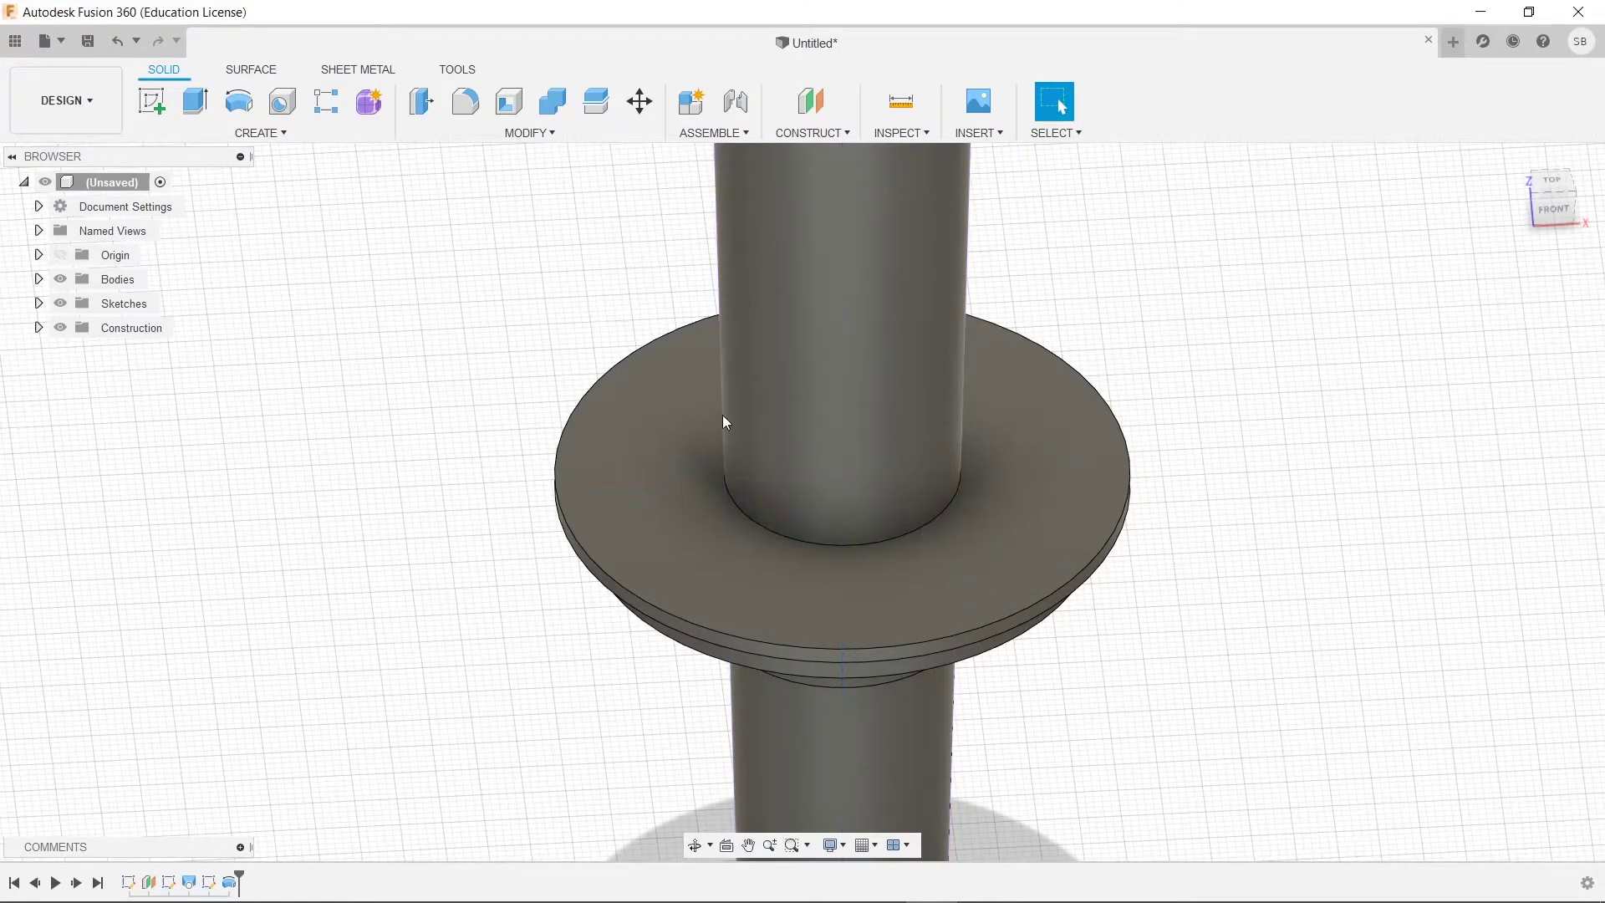
Step: Hide the tapered round body so that only the revolved flanged ring is shown, and view the ring from the side
left_click(39, 280)
left_click(74, 327)
left_click(75, 327)
left_click(74, 303)
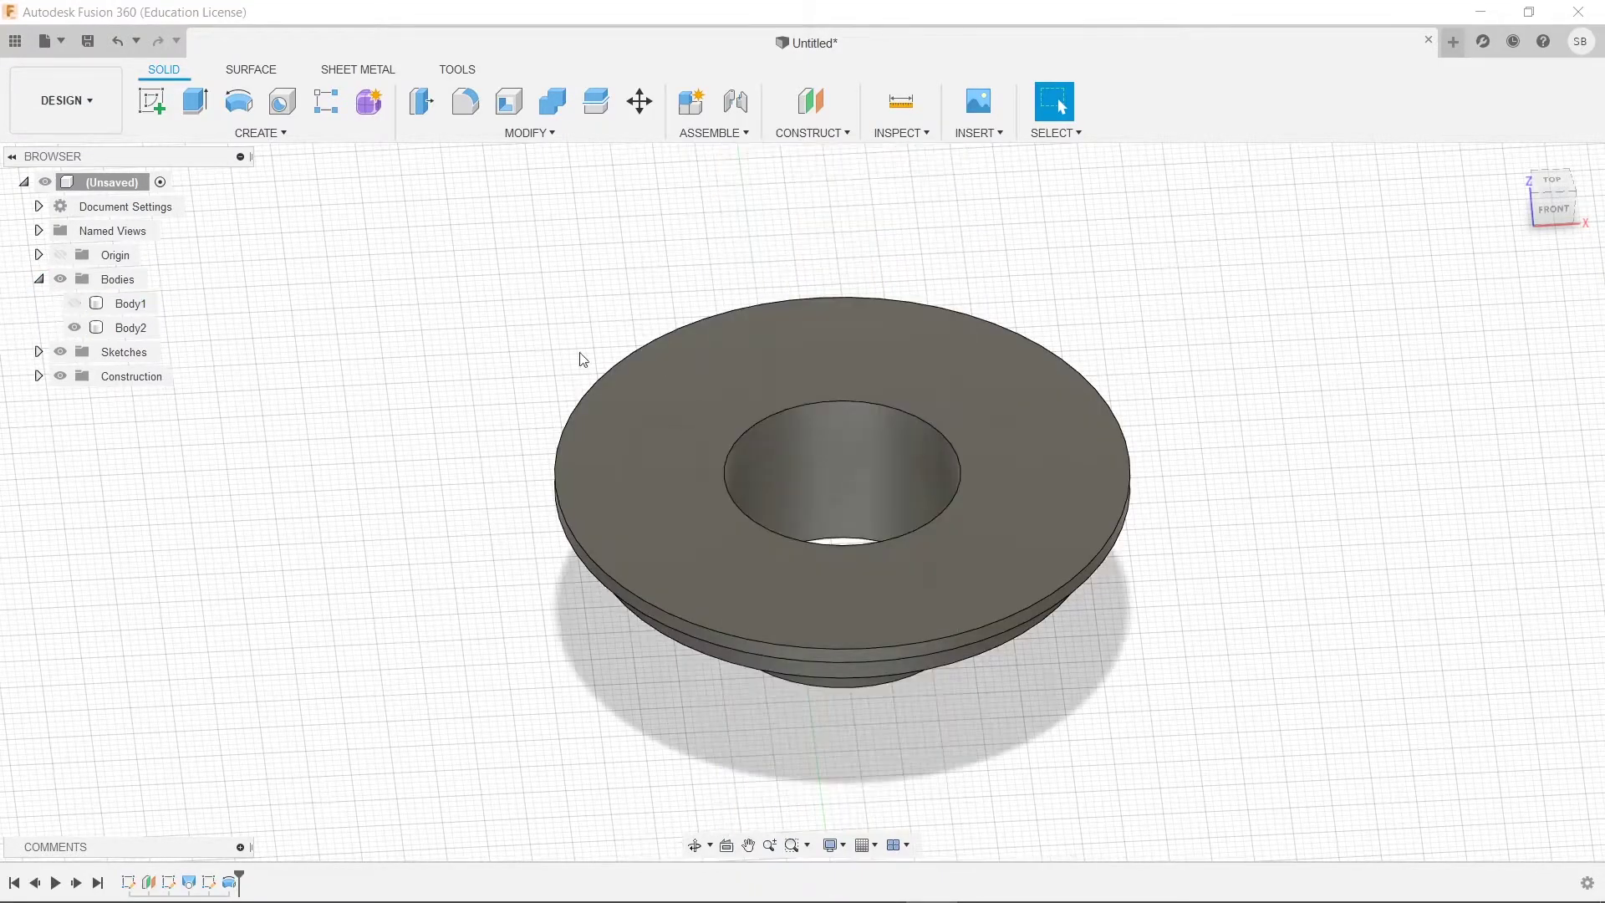
left_click(74, 302)
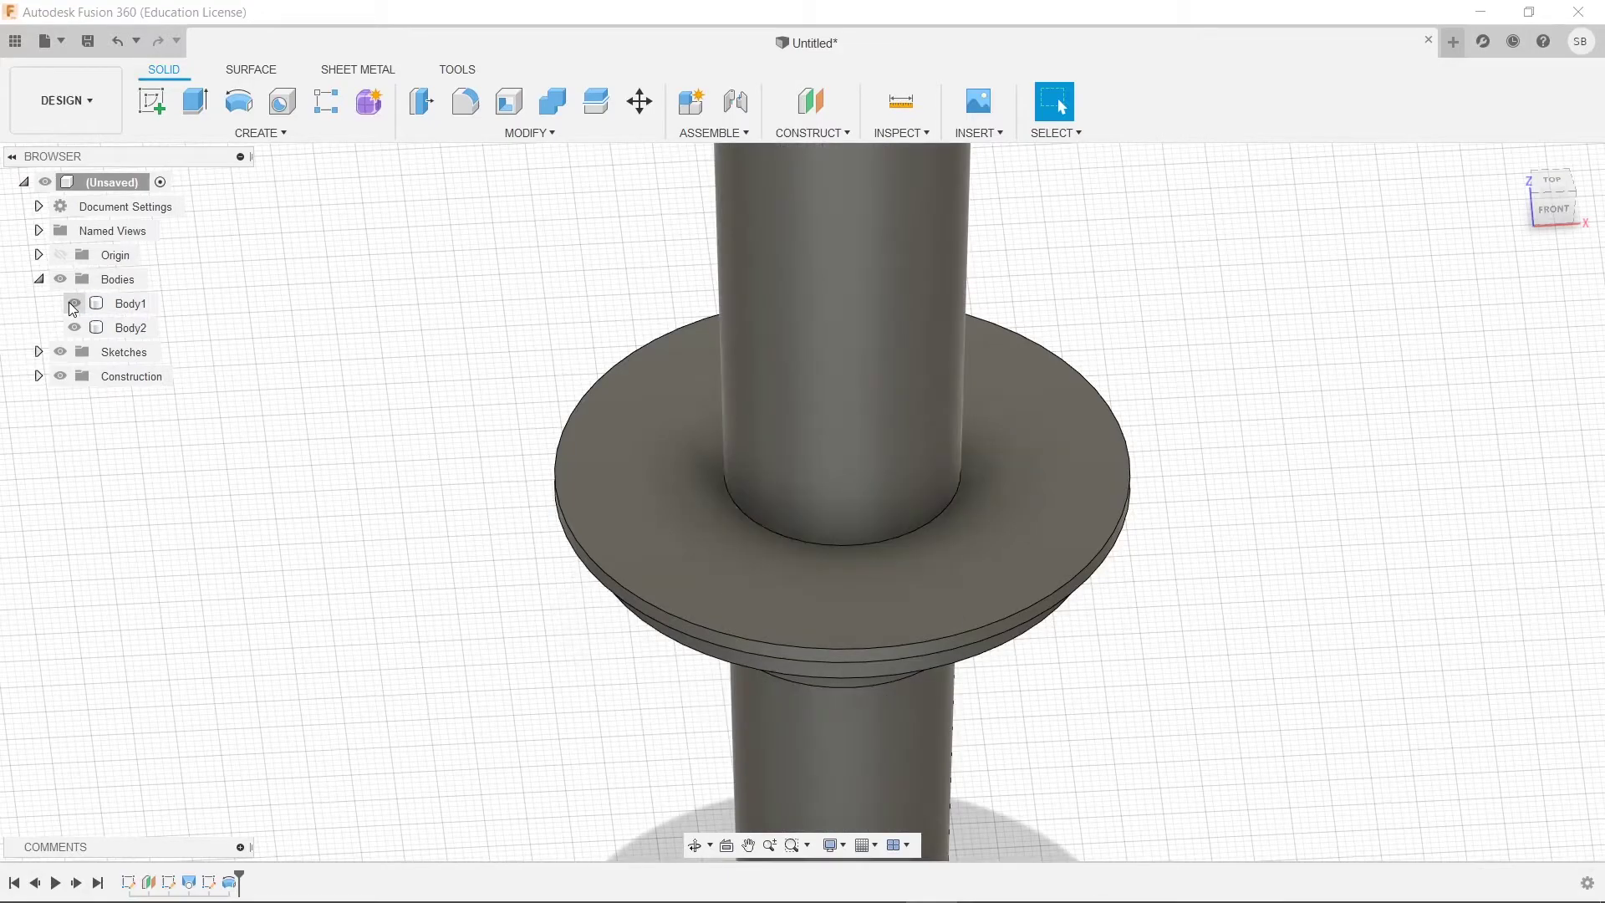
left_click(75, 303)
left_click(987, 592)
middle_click_drag(1202, 627, 1229, 602, "shift")
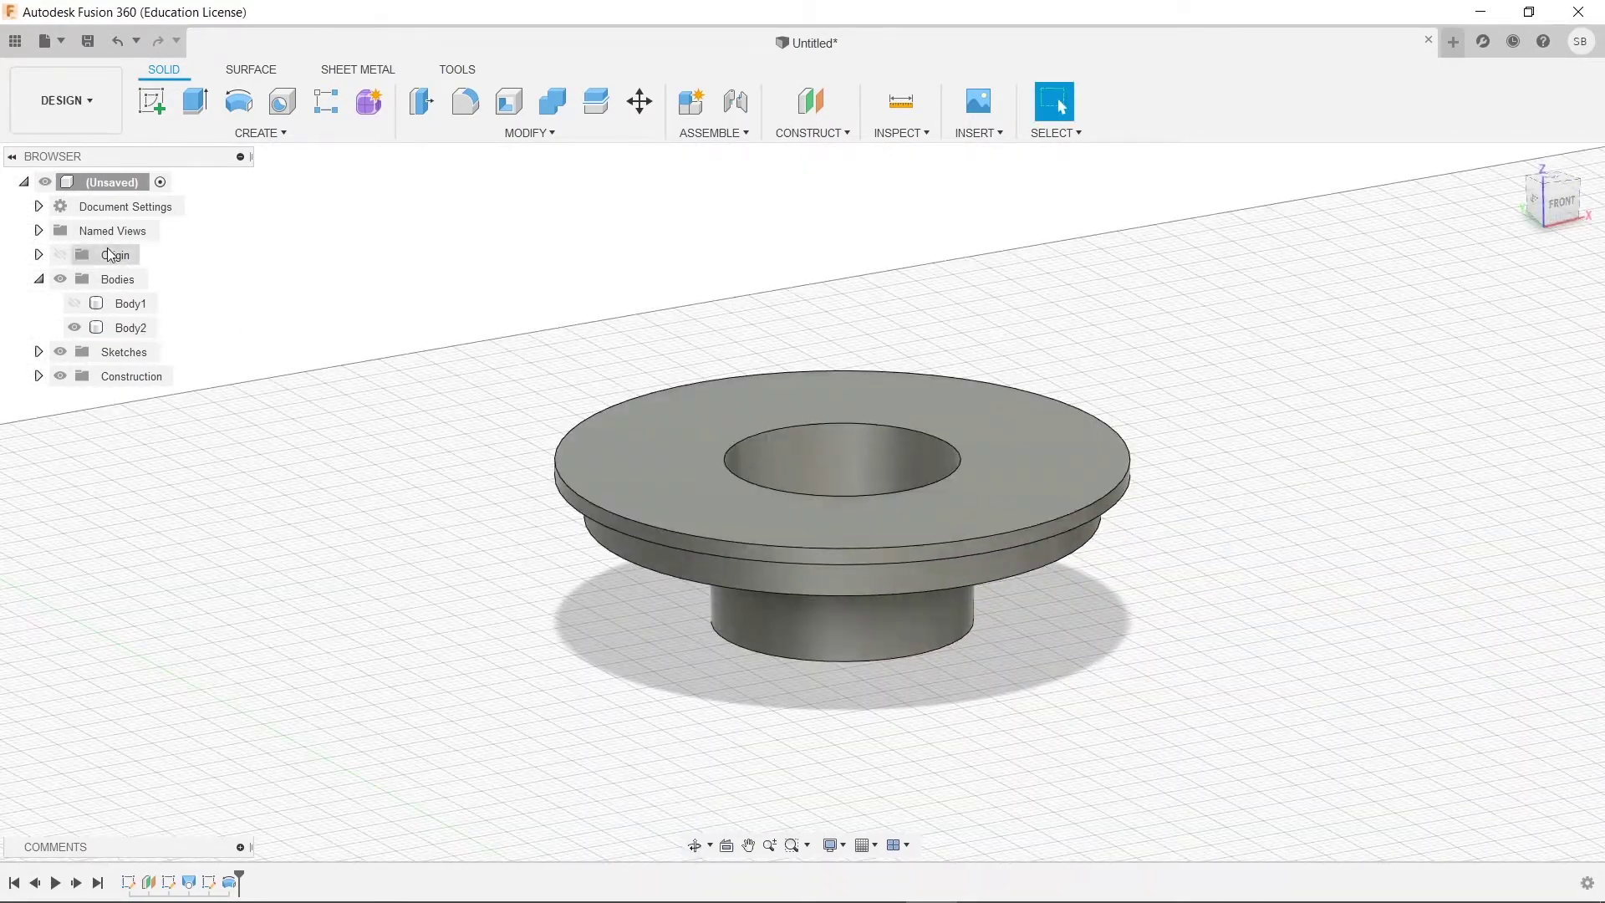
Step: Try the STL export of the whole design as one binary file with medium refinement, cancelling at the file-saving stage
right_click(109, 182)
left_click(193, 429)
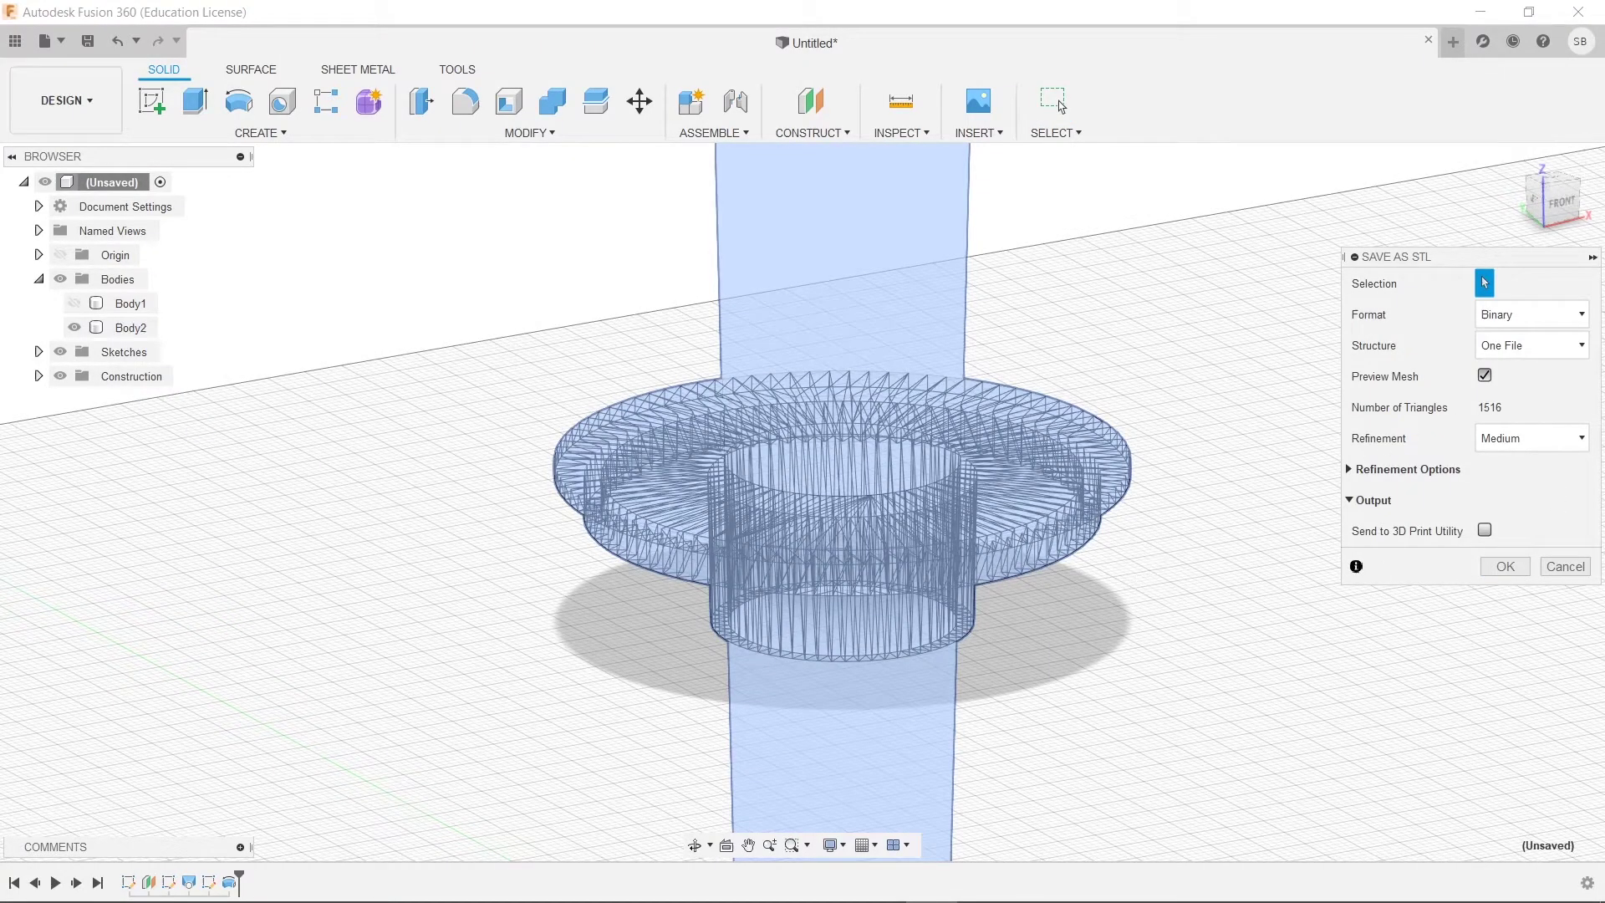
left_click(1505, 568)
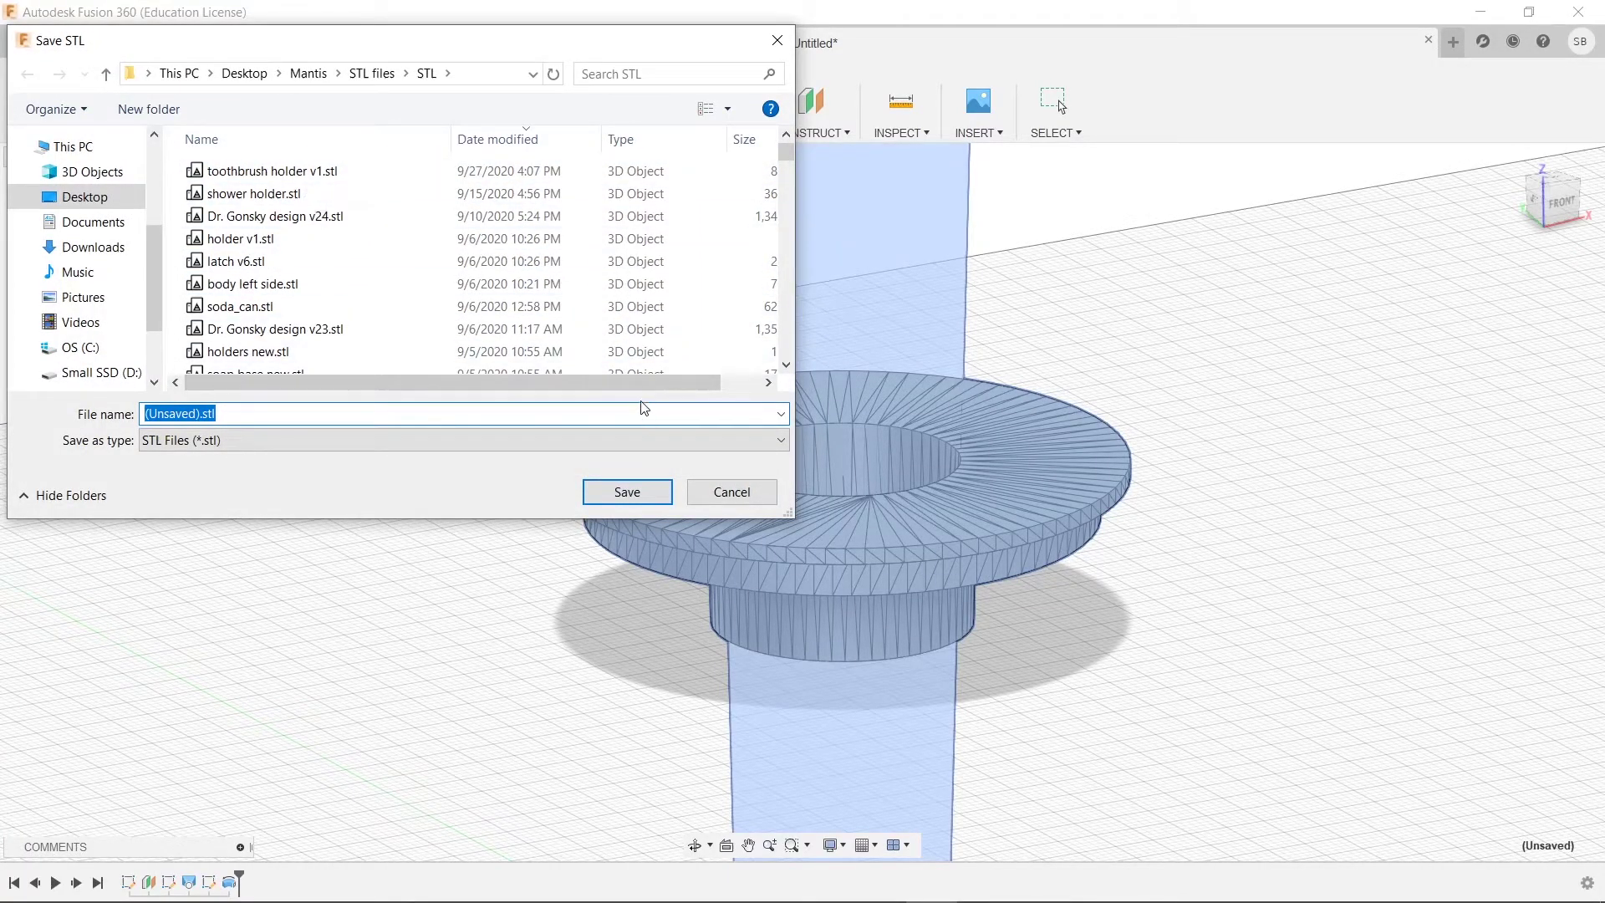
left_click(734, 493)
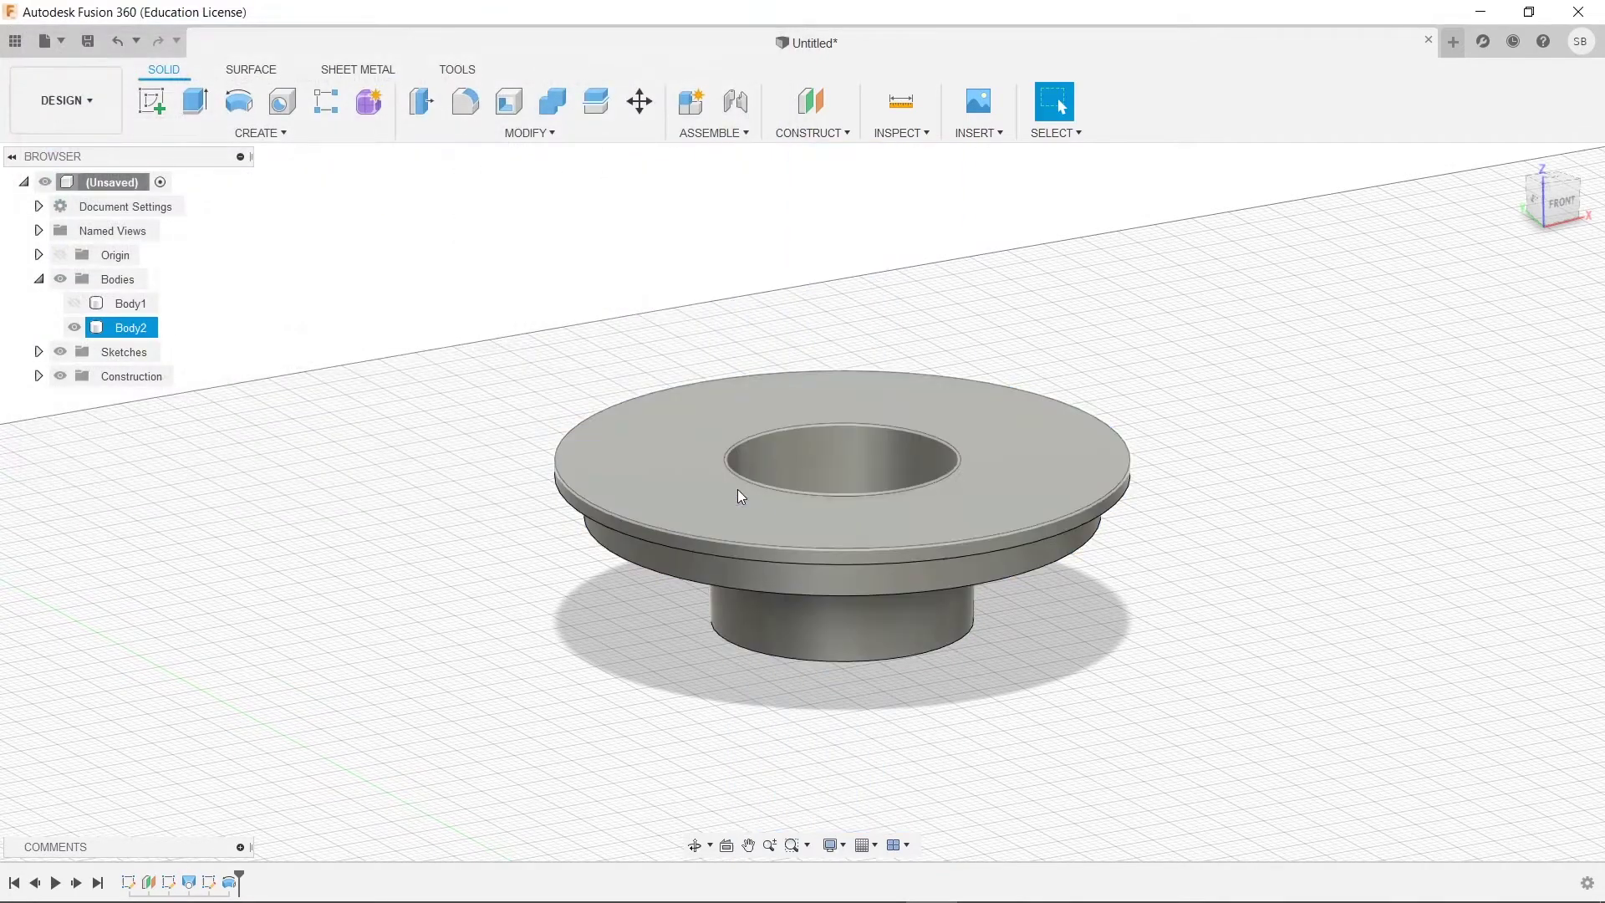
Step: Examine the flanged ring from slightly below and select its body
left_click(1329, 527)
middle_click_drag(1246, 524, 1081, 642, "shift")
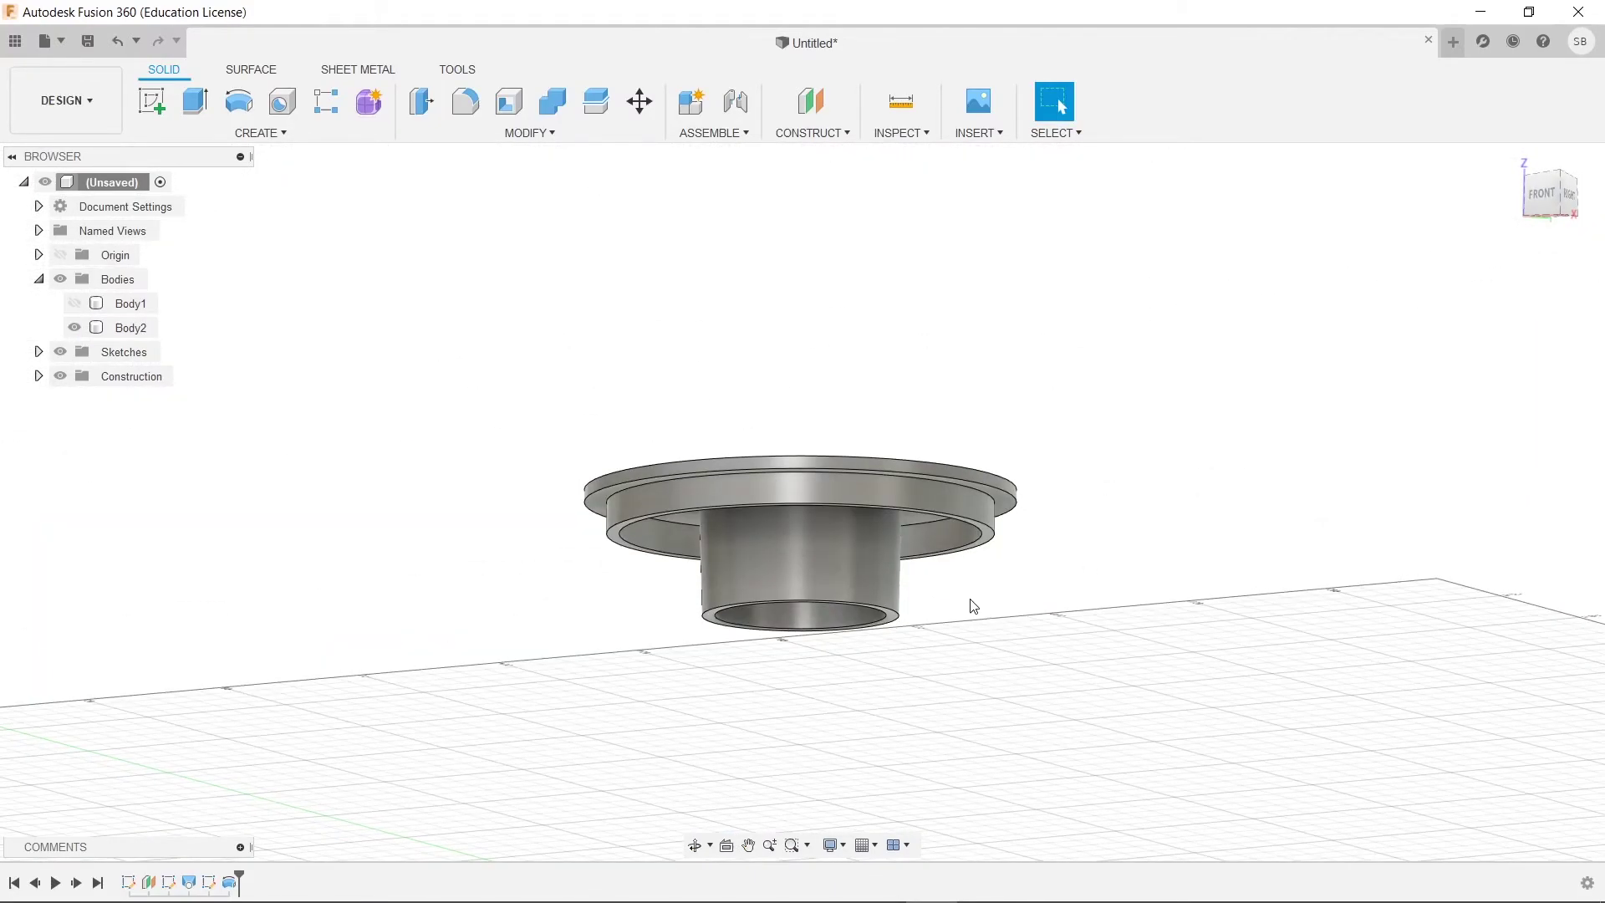
left_click(130, 327)
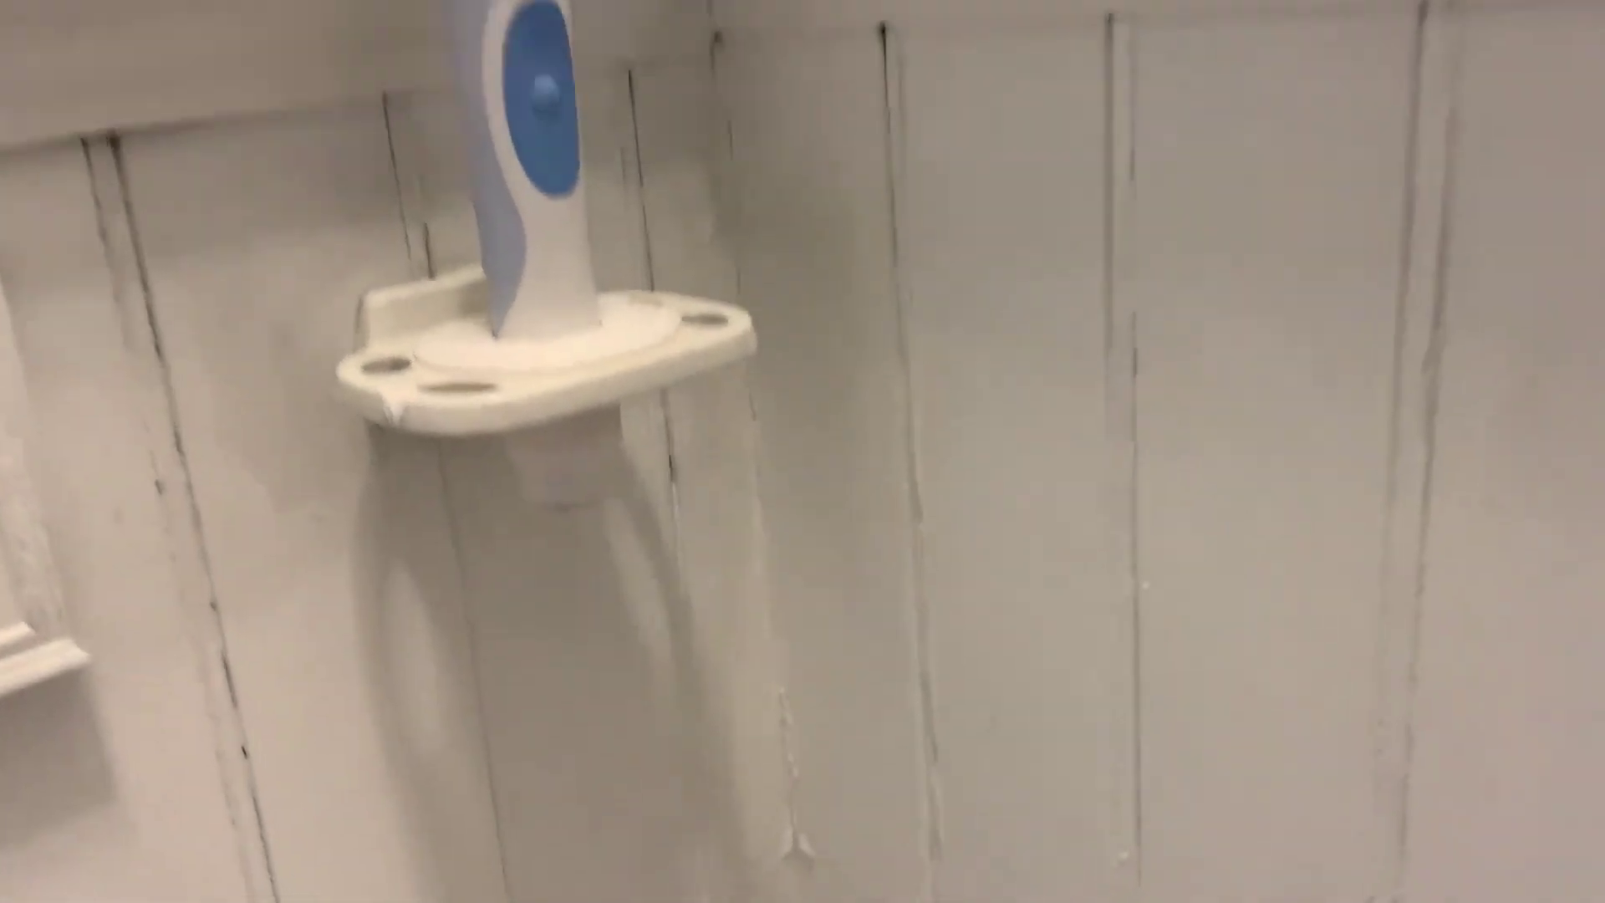